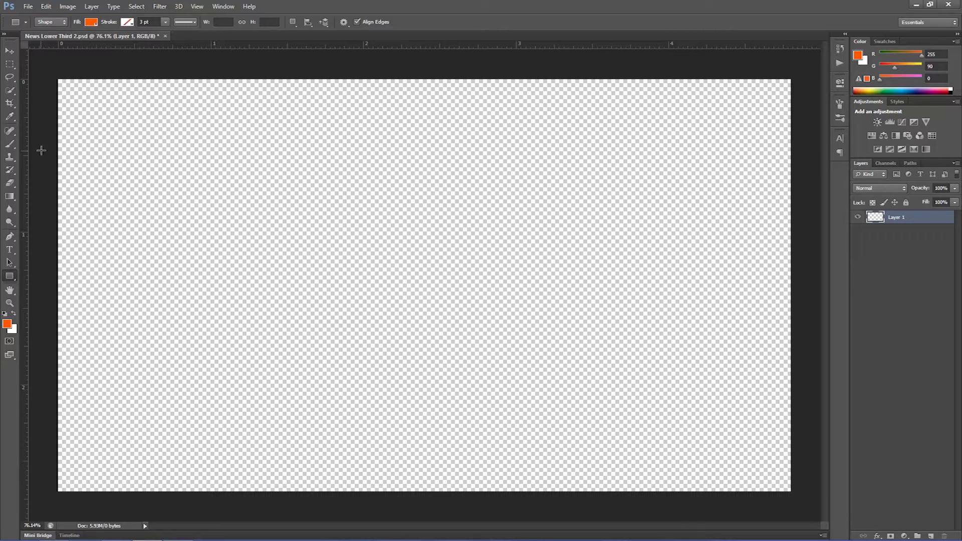
# - Create a new 1920 × 1080 pixel document at 400 pixels/inch in 8-bit RGB with a transparent background
pyautogui.click(34, 9)
pyautogui.click(41, 20)
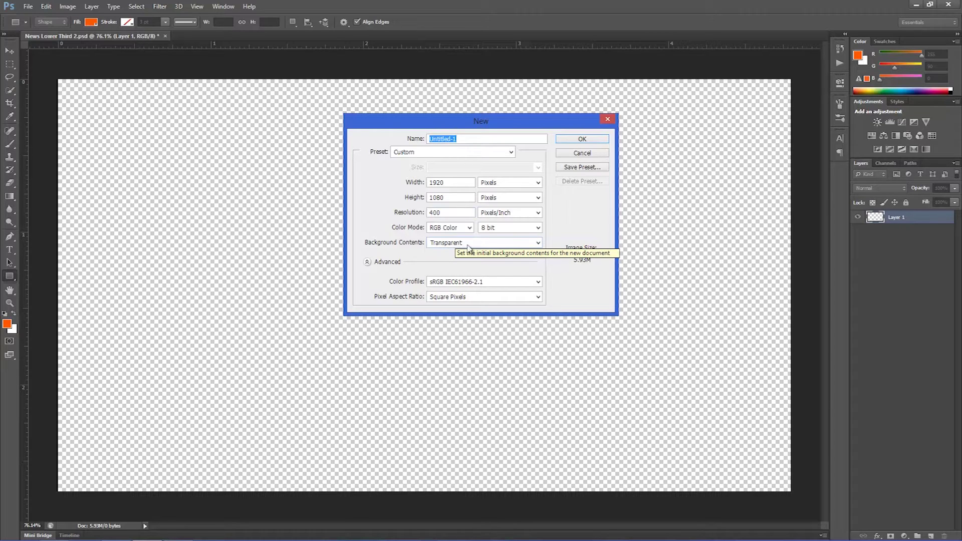
pyautogui.click(571, 139)
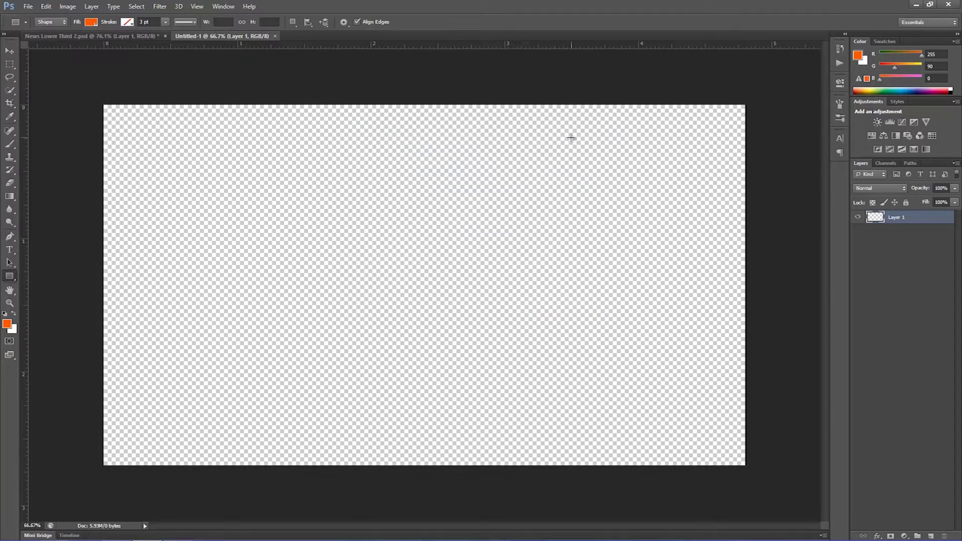
# - Draw a thin orange rectangle about 1996 × 12 px across the full width of the canvas's lower part
pyautogui.click(10, 262)
pyautogui.click(9, 276)
pyautogui.moveTo(93, 366); pyautogui.dragTo(760, 369)
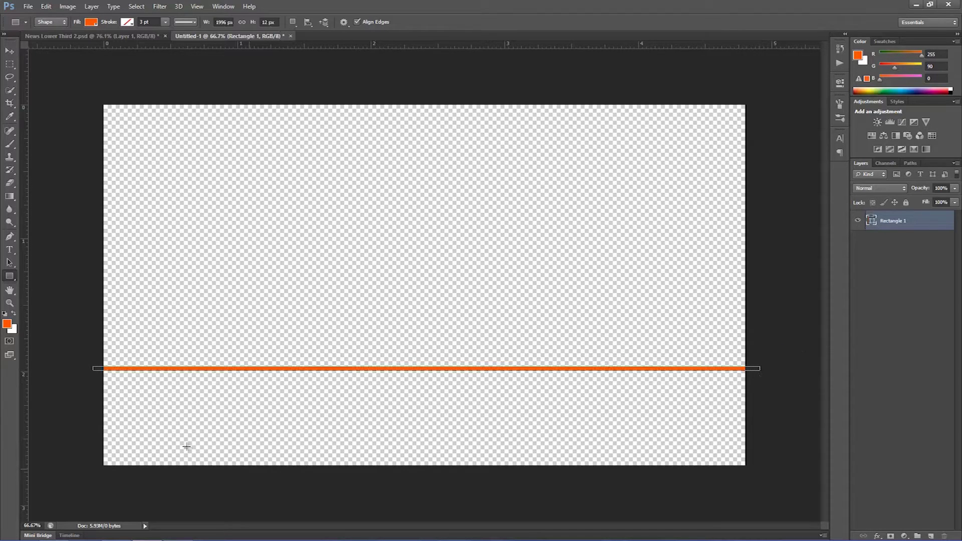
# - Reduce the orange line's height to about 66.67% by lowering its upper edge with Free Transform
pyautogui.hotkey('ctrl', 't')
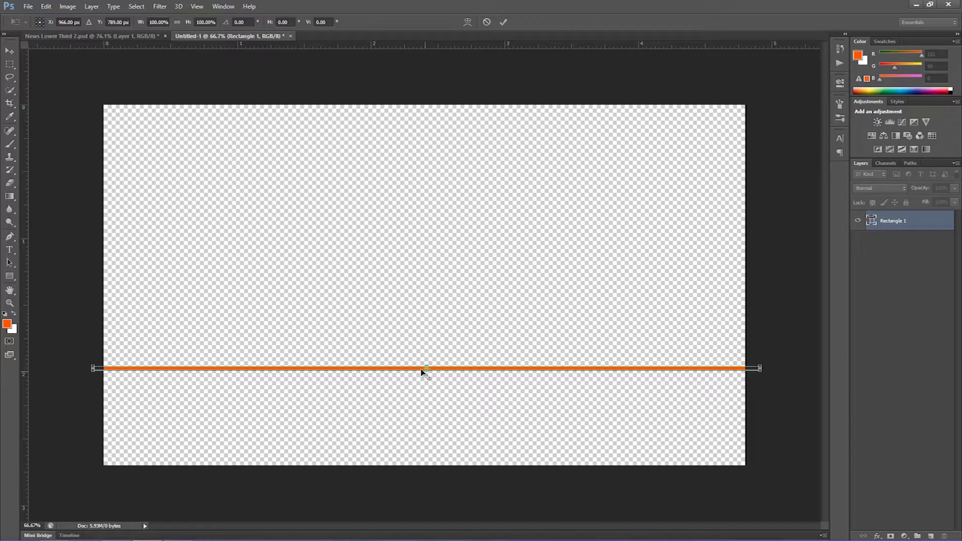
pyautogui.scroll(5, 430, 374)
pyautogui.scroll(2, 439, 386)
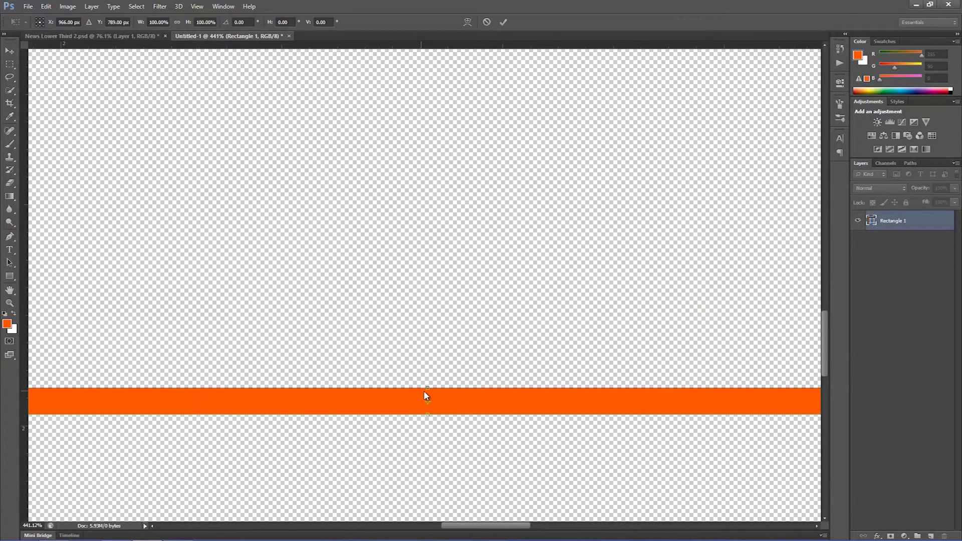
pyautogui.moveTo(428, 388); pyautogui.dragTo(427, 398)
pyautogui.scroll(-2, 437, 406)
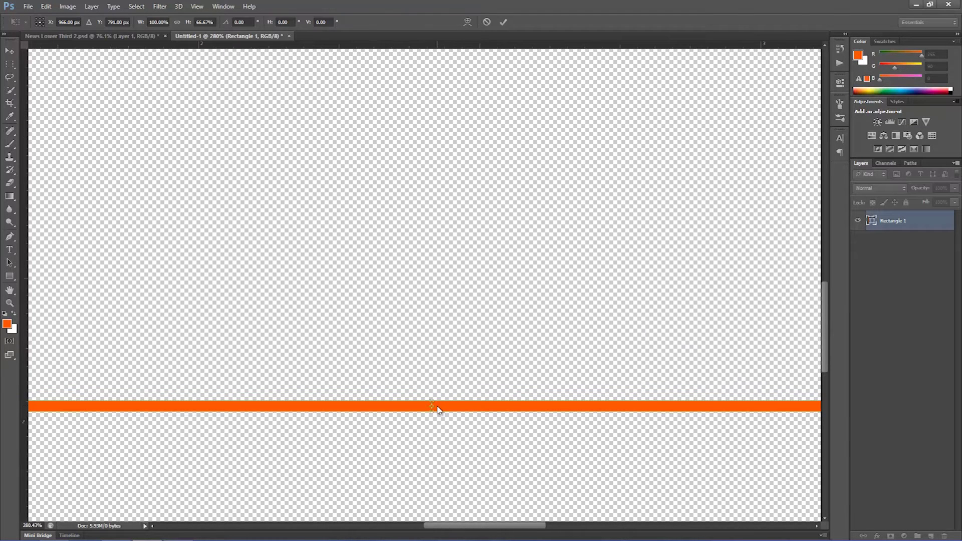
pyautogui.scroll(-4, 437, 408)
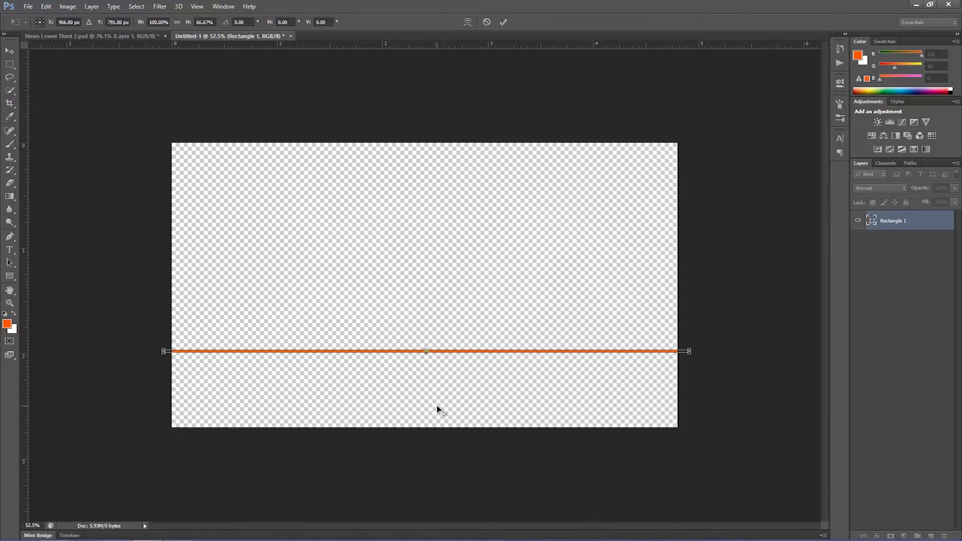
pyautogui.scroll(1, 430, 389)
pyautogui.press('Return')
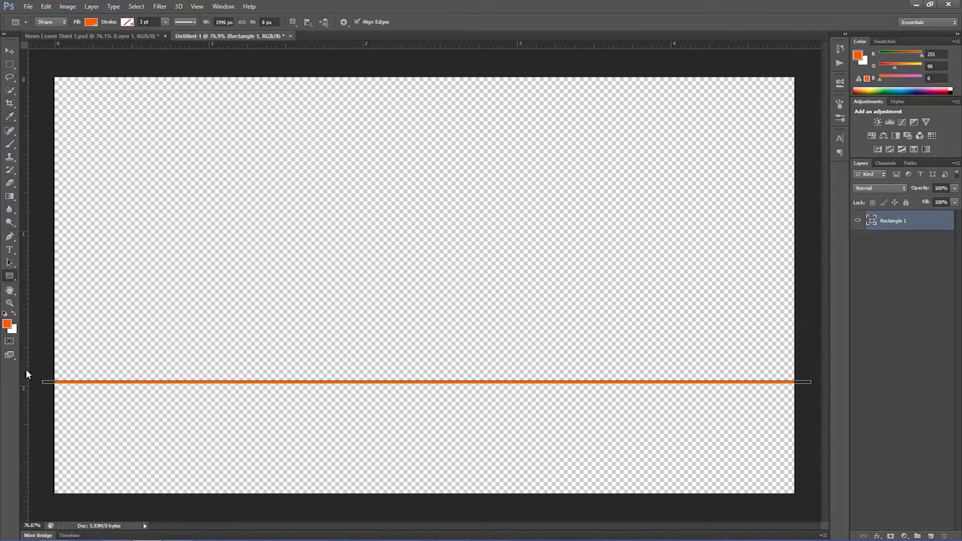
# - Draw a full-width rectangle about 1956 × 154 px below the orange line and colour it black (000000)
pyautogui.moveTo(48, 397); pyautogui.dragTo(801, 456)
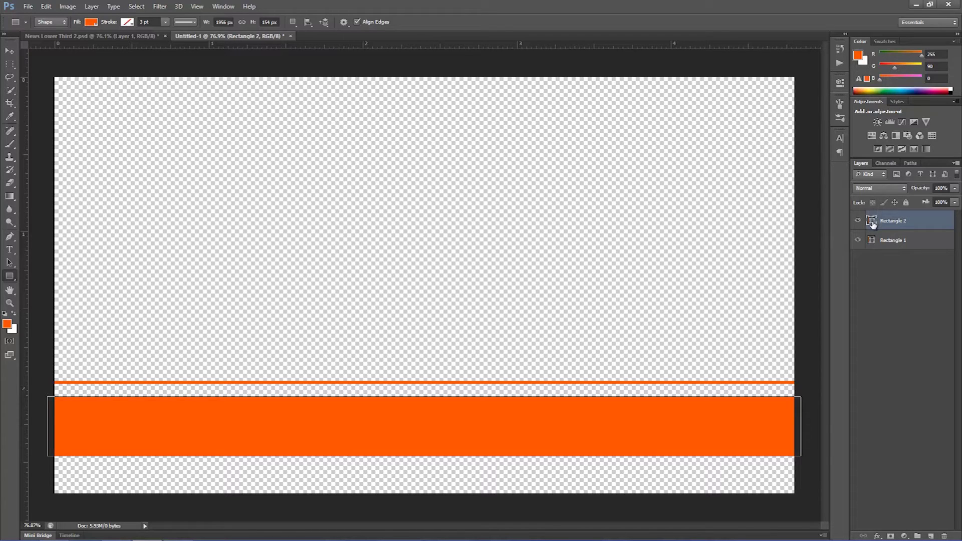
pyautogui.doubleClick(872, 225)
pyautogui.click(642, 175)
pyautogui.moveTo(643, 175); pyautogui.dragTo(643, 183)
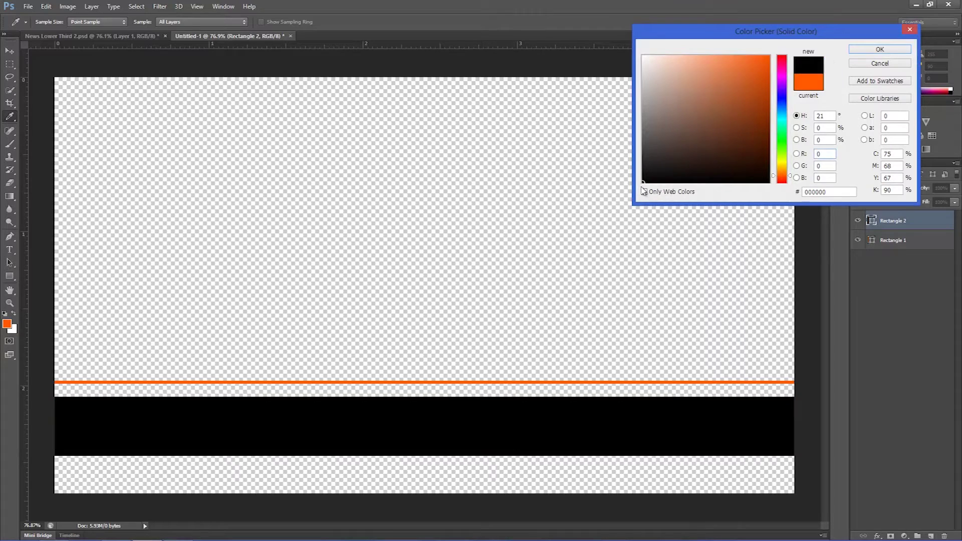
pyautogui.click(880, 49)
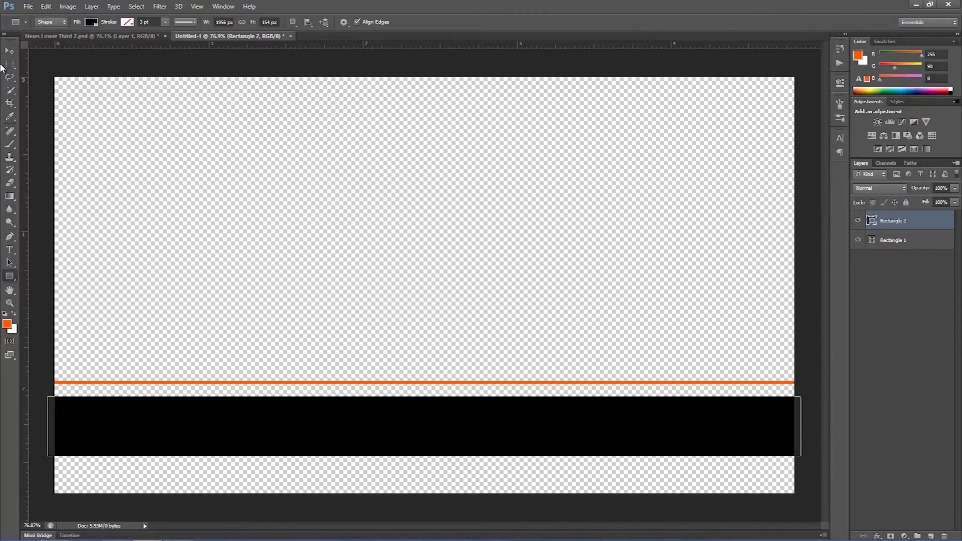
# - Move the black bar up so its upper edge sits directly against the orange line
pyautogui.click(12, 52)
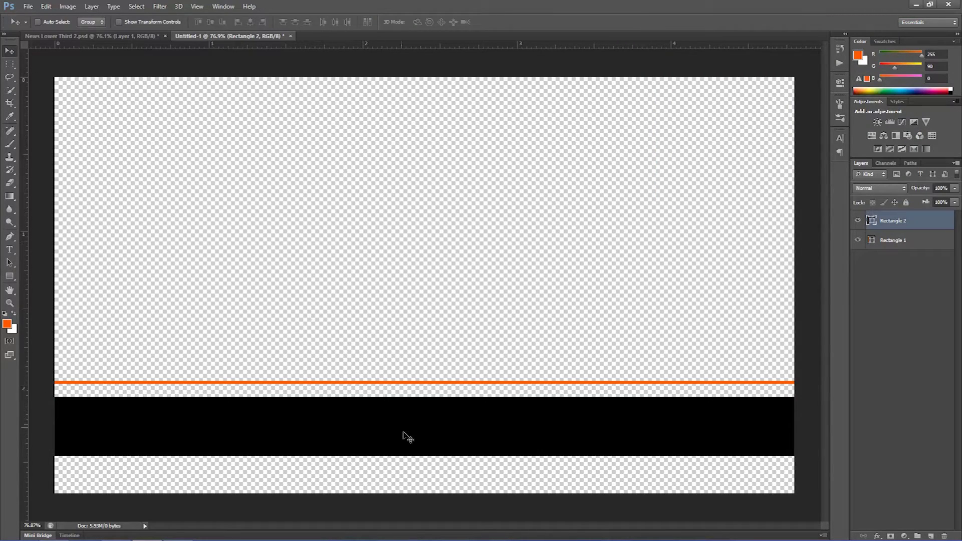
pyautogui.moveTo(402, 432); pyautogui.dragTo(399, 423)
pyautogui.moveTo(460, 411)
pyautogui.mouseDown()
pyautogui.moveTo(461, 425)
pyautogui.moveTo(457, 407)
pyautogui.mouseUp()
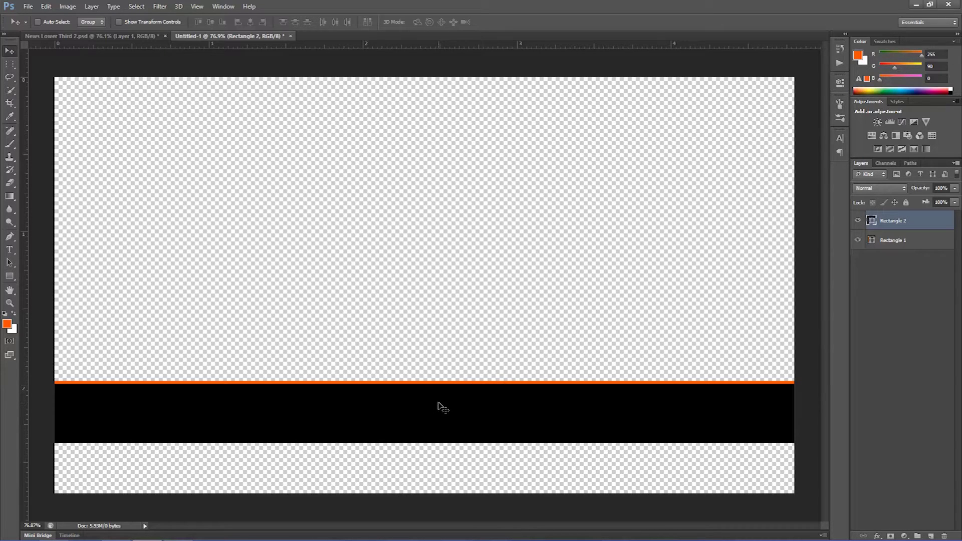
pyautogui.scroll(5, 444, 407)
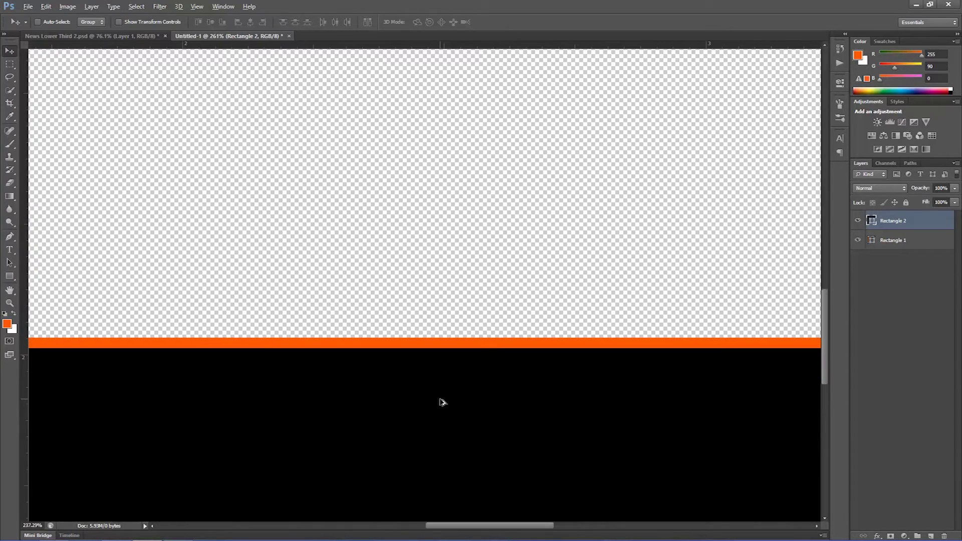
pyautogui.scroll(-4, 442, 402)
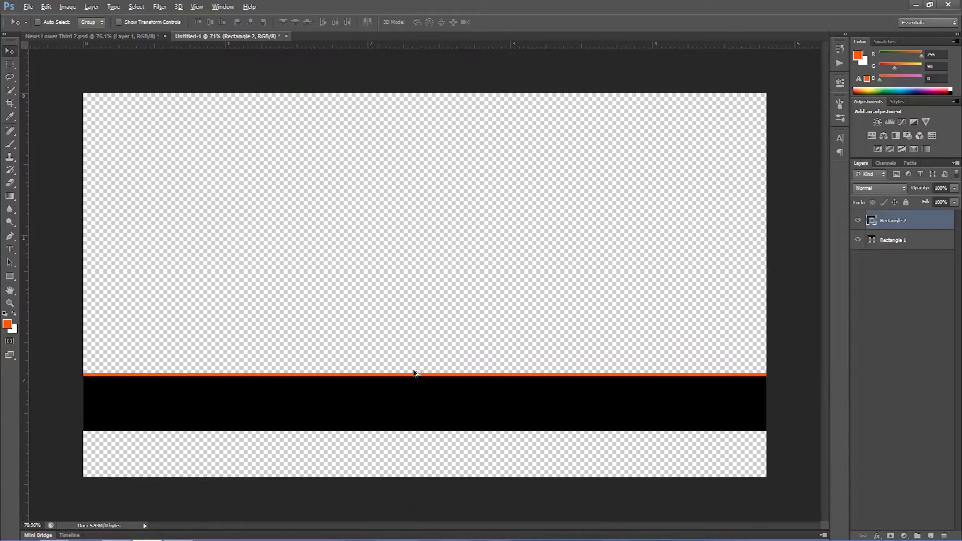
pyautogui.press('alt')
# - Set the black bar's fill to 50%
pyautogui.click(954, 203)
pyautogui.moveTo(934, 214); pyautogui.dragTo(930, 215)
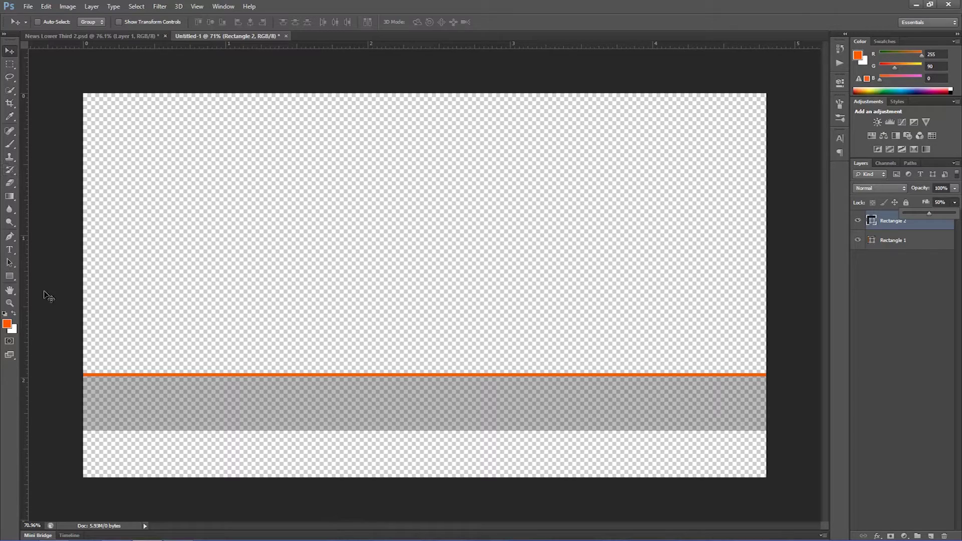
pyautogui.click(930, 228)
# - Duplicate the translucent bar to directly beneath the original and set the copy's fill to 100%
pyautogui.hotkey('ctrl', 'j')
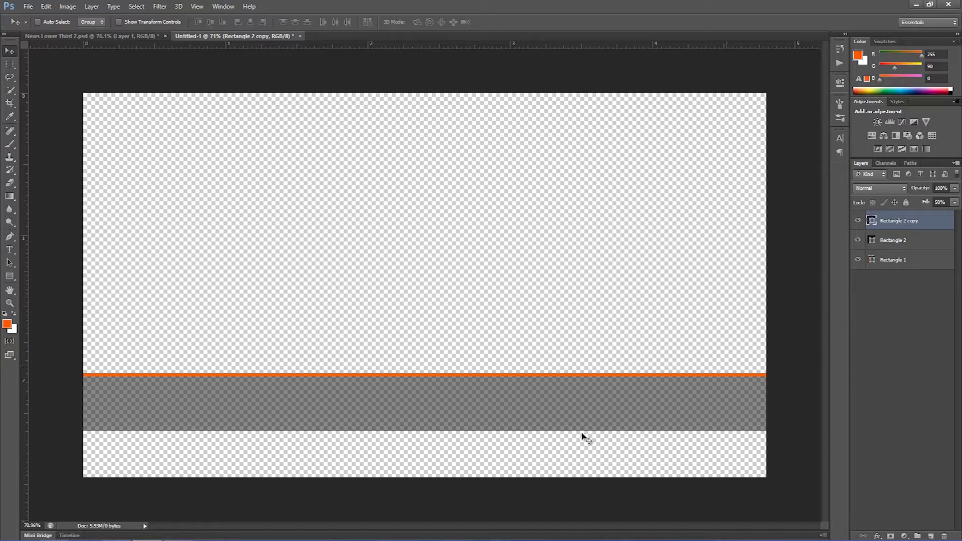
pyautogui.moveTo(471, 417); pyautogui.dragTo(473, 469)
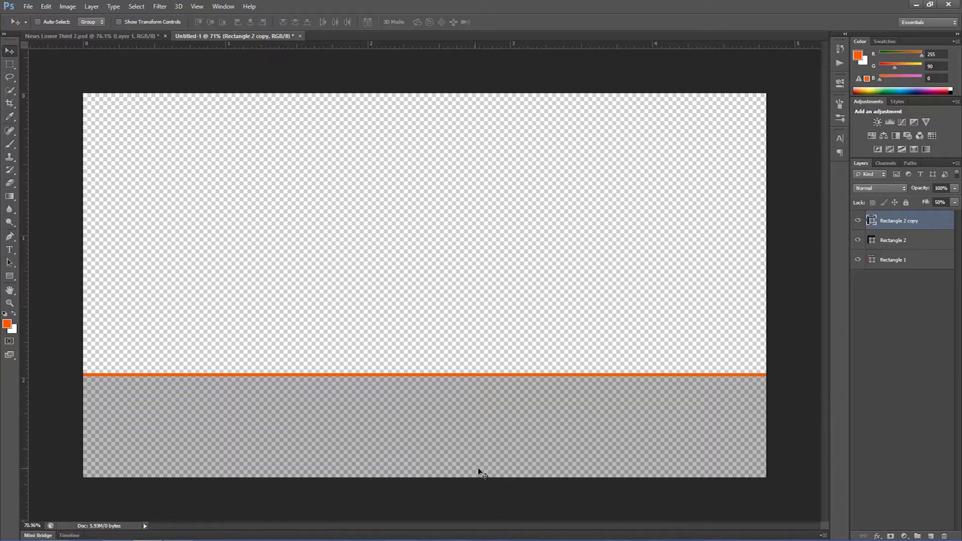
pyautogui.click(955, 202)
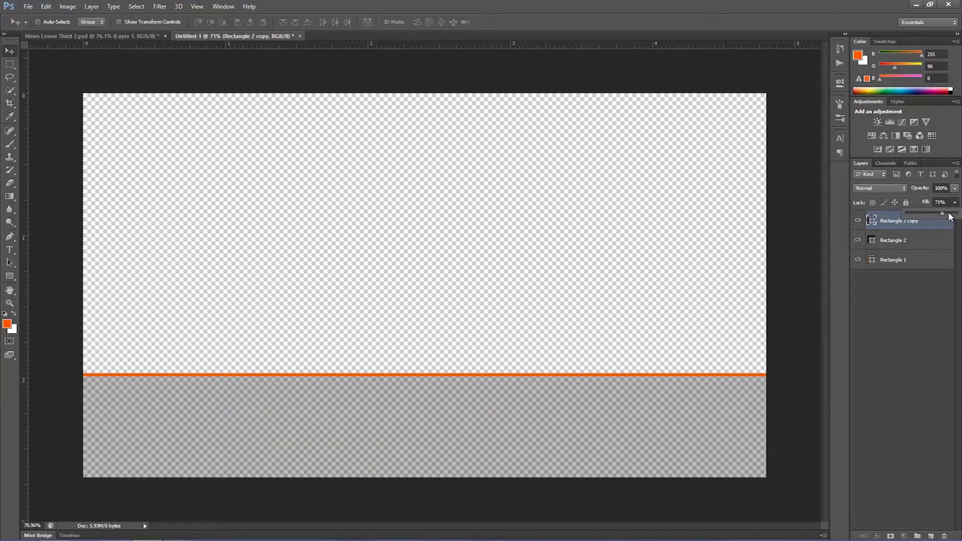
pyautogui.moveTo(948, 212); pyautogui.dragTo(957, 213)
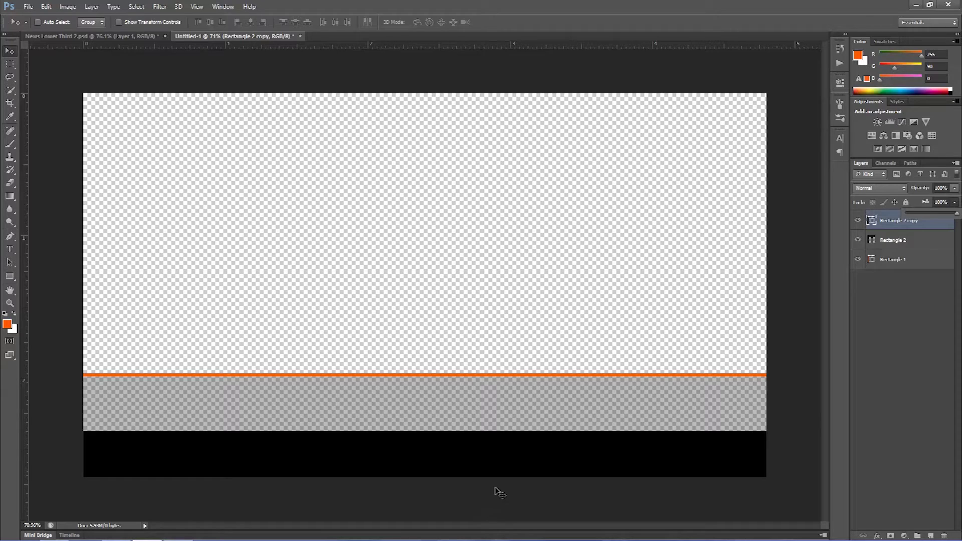
# - Reduce the solid black bar's height to about 57.79% by raising its lower edge with Free Transform
pyautogui.hotkey('ctrl', 't')
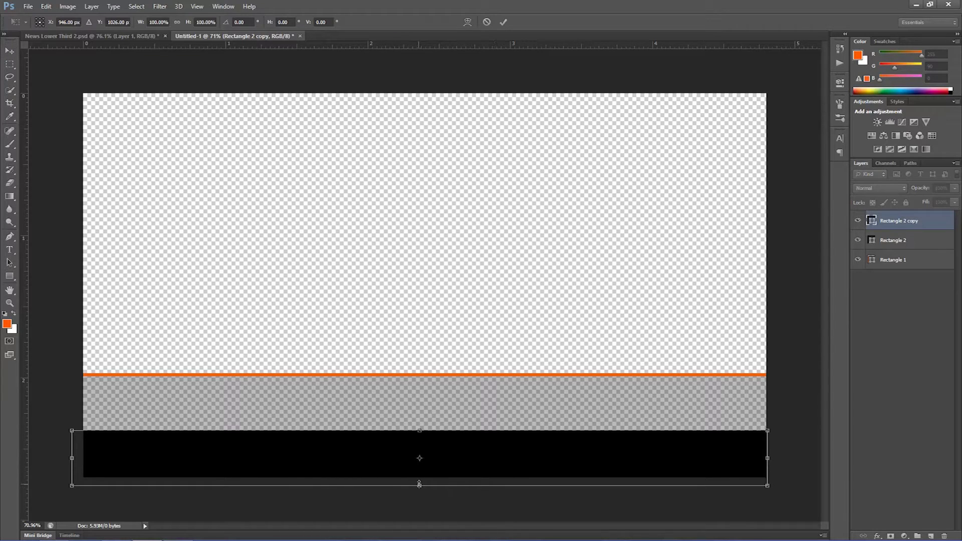
pyautogui.moveTo(420, 482); pyautogui.dragTo(420, 463)
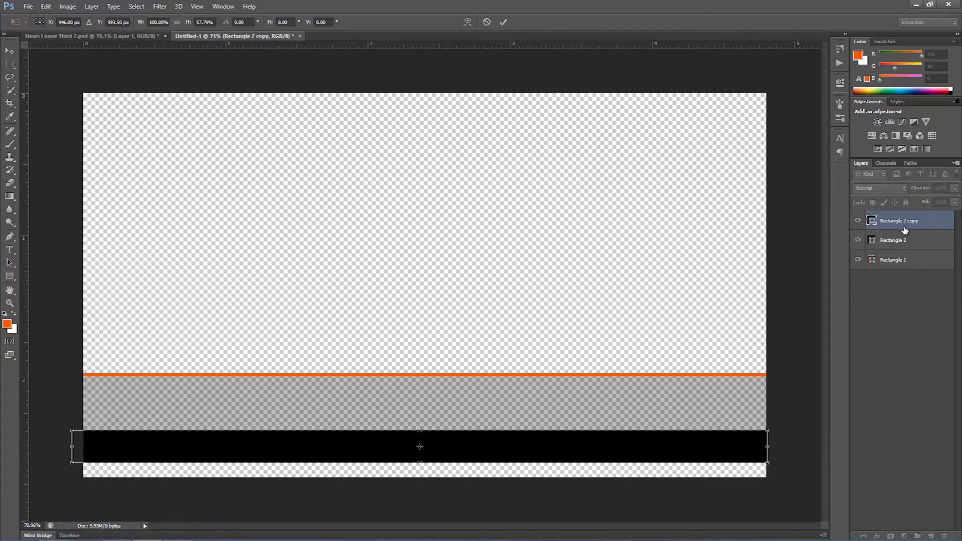
pyautogui.press('Return')
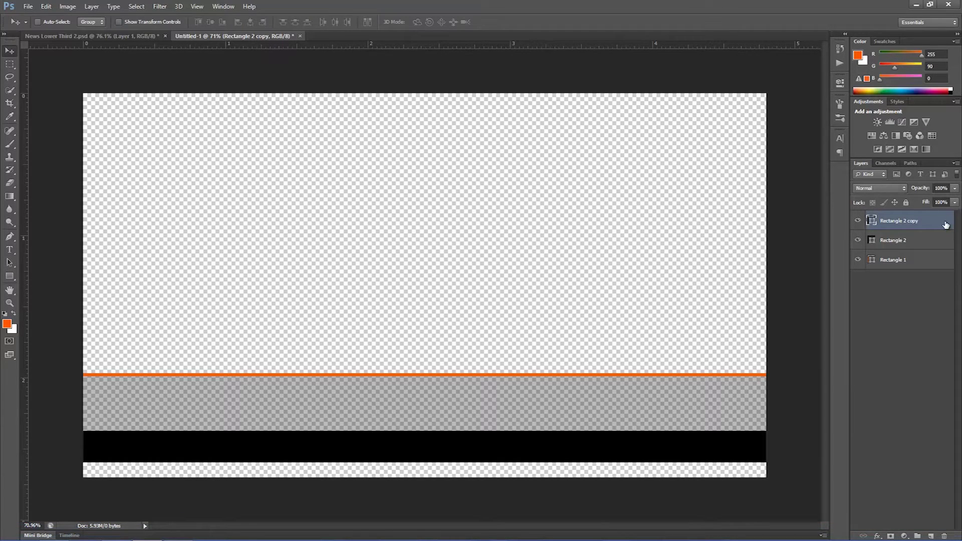
# - Move all three rectangle layers down together until the solid black bar meets the canvas's bottom edge, then deselect them
pyautogui.keyDown('shift'); pyautogui.click(940, 267); pyautogui.keyUp('shift')
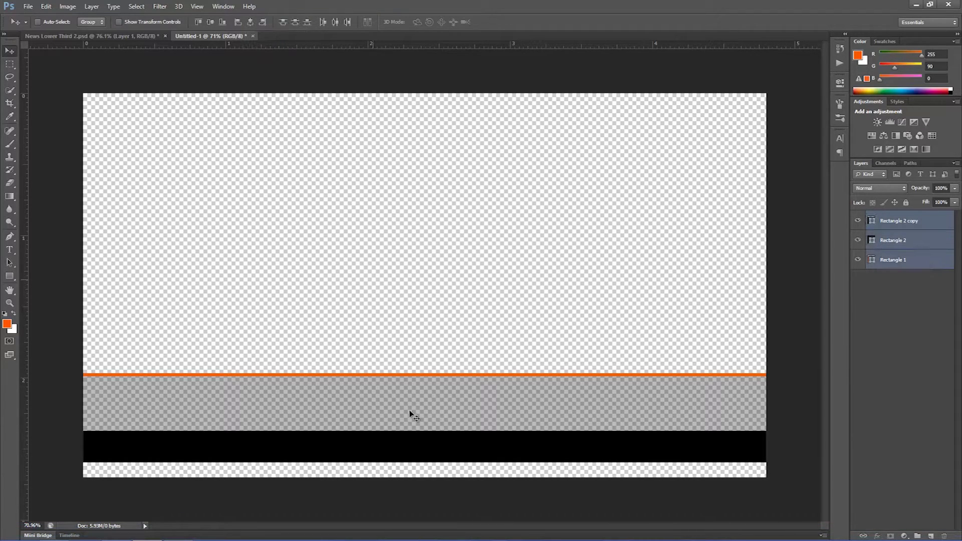
pyautogui.moveTo(462, 401); pyautogui.dragTo(463, 415)
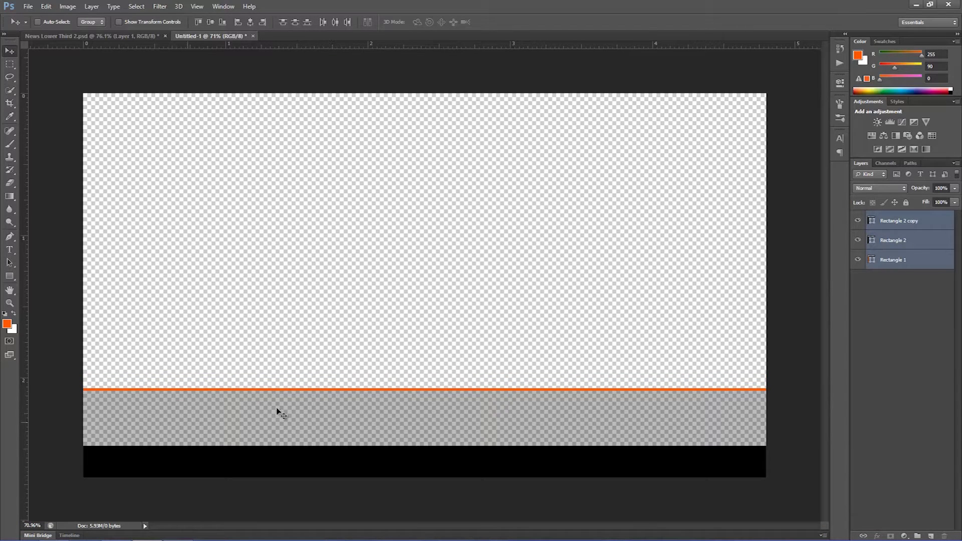
pyautogui.click(899, 281)
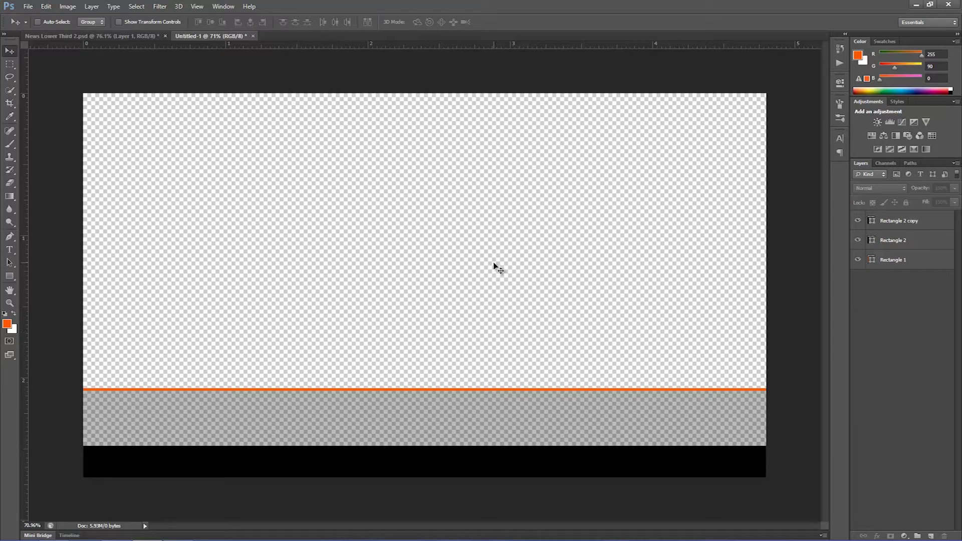
# - Draw a solid orange triangle custom shape about 194 × 167 px in the canvas's upper left area and move it down slightly
pyautogui.click(10, 277)
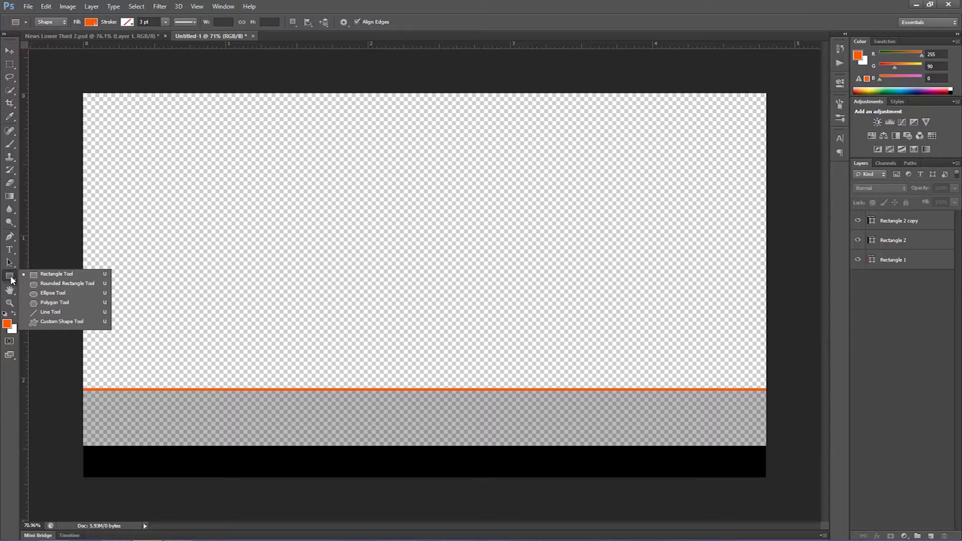
pyautogui.click(53, 322)
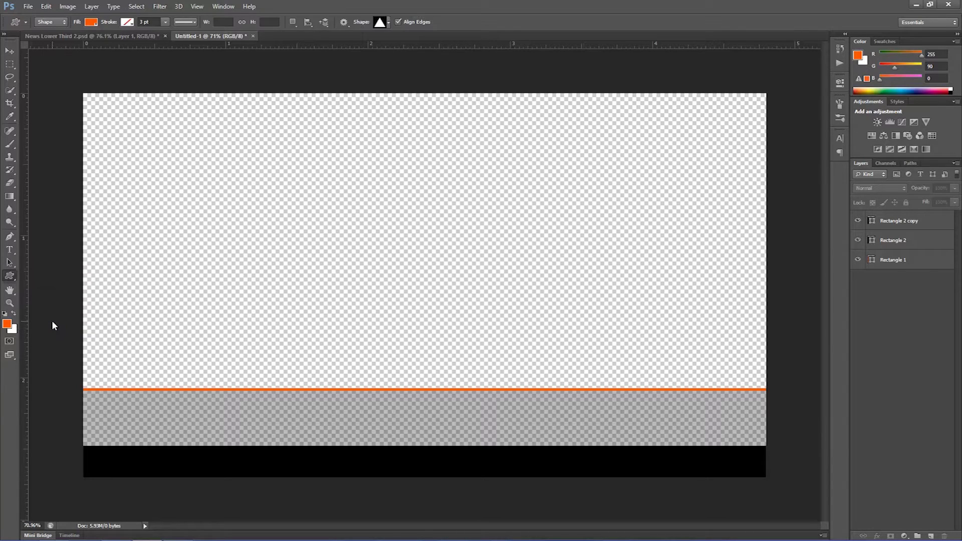
pyautogui.click(389, 23)
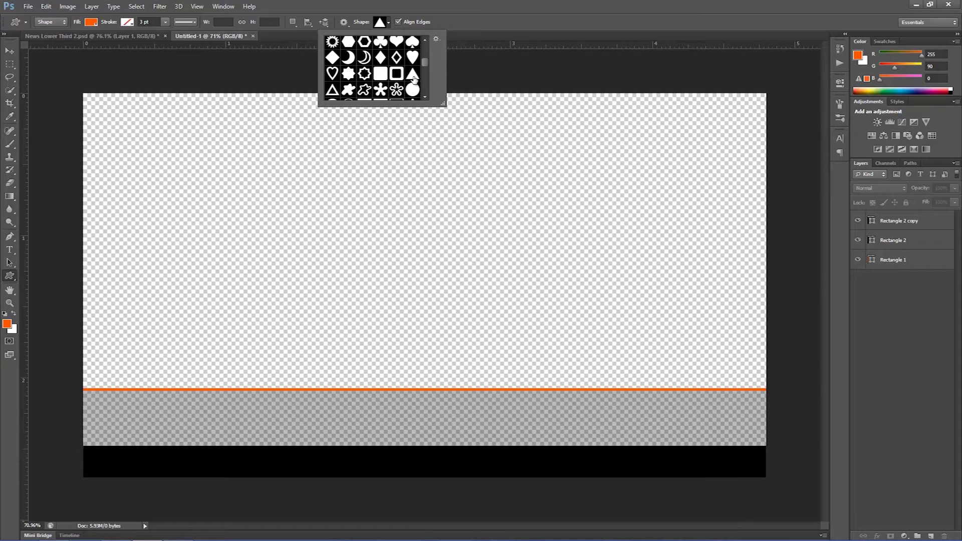
pyautogui.click(413, 75)
pyautogui.moveTo(210, 133); pyautogui.dragTo(279, 193)
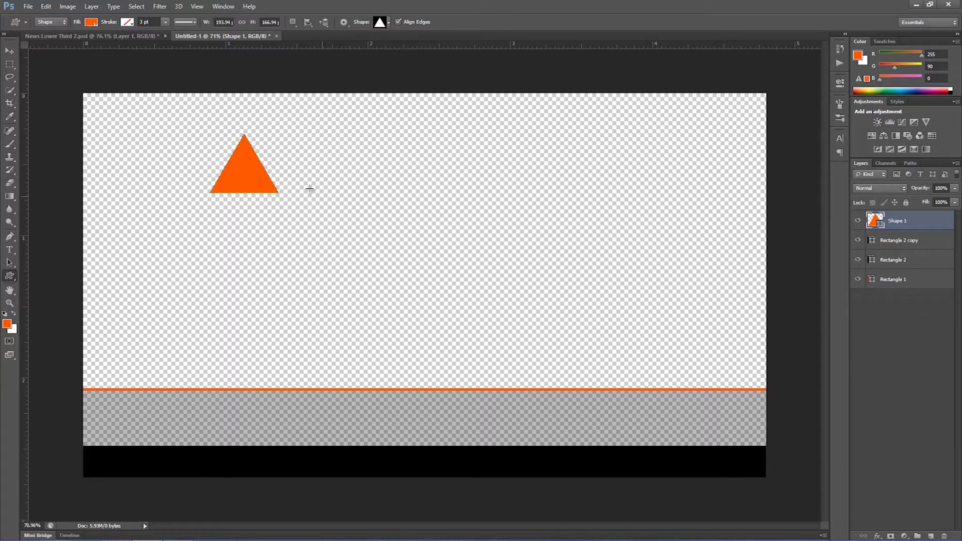
pyautogui.click(10, 51)
pyautogui.moveTo(249, 181); pyautogui.dragTo(248, 232)
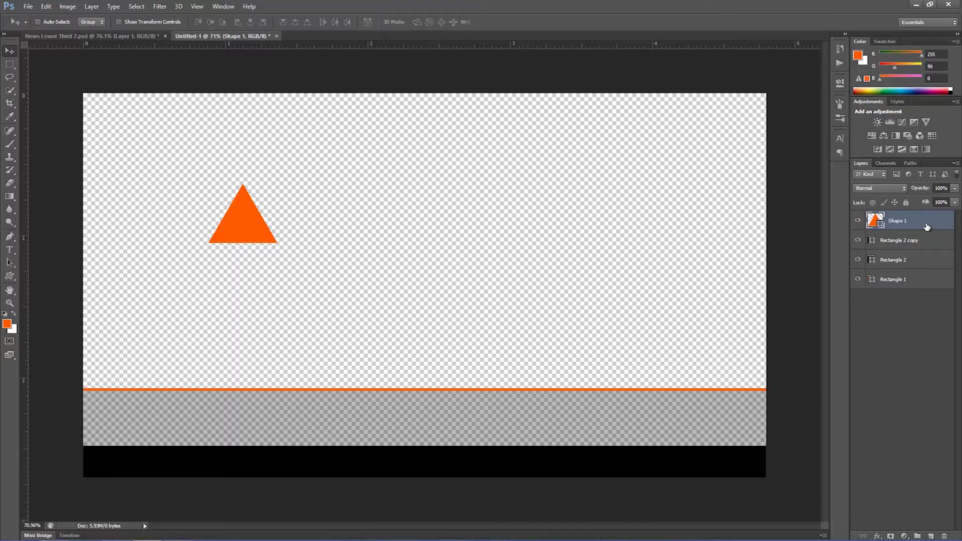
# - Duplicate the triangle and align the copy immediately to its right so their base corners touch
pyautogui.hotkey('ctrl', 'j')
pyautogui.moveTo(259, 224); pyautogui.dragTo(327, 229)
pyautogui.scroll(3, 253, 256)
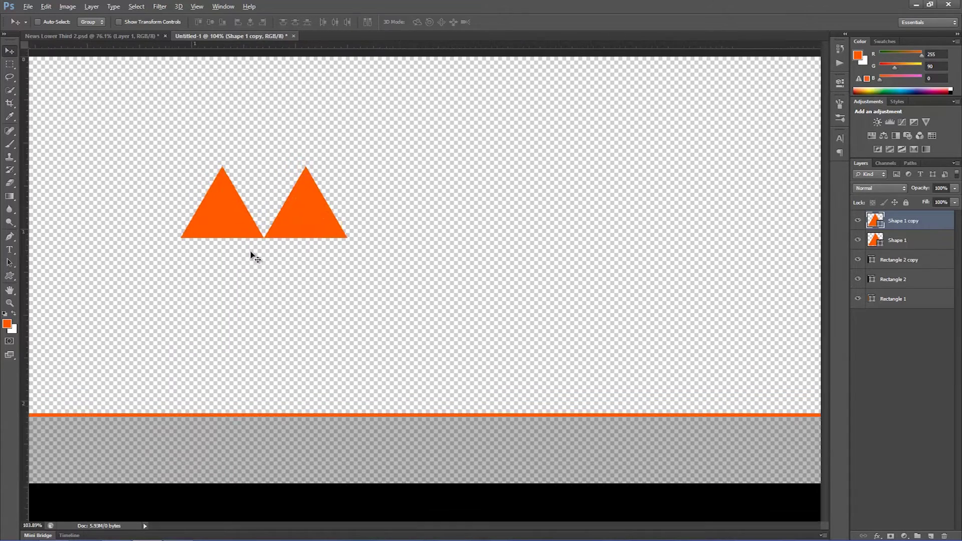
pyautogui.scroll(4, 274, 236)
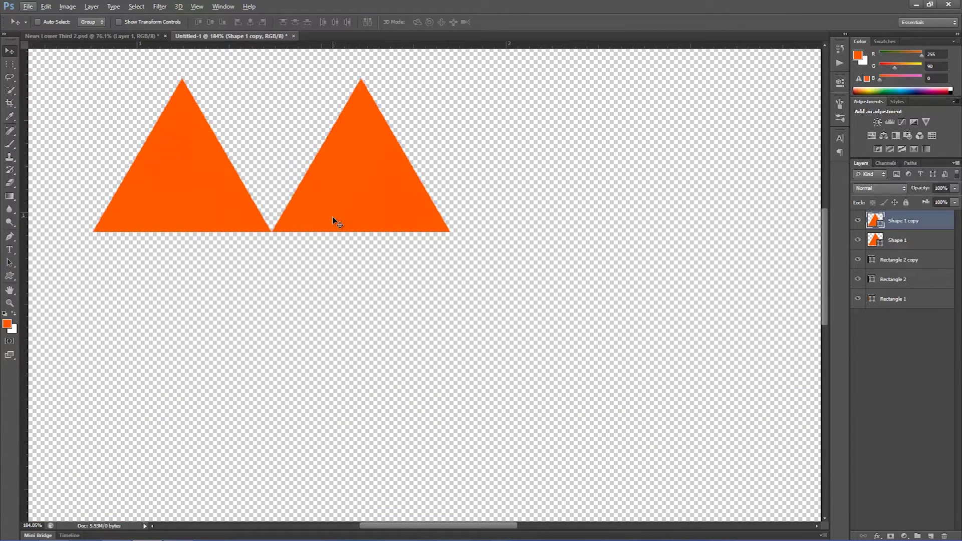
pyautogui.press('Left')
pyautogui.press('Left')
pyautogui.press('Left')
pyautogui.moveTo(317, 215); pyautogui.dragTo(316, 217)
pyautogui.press('Left')
pyautogui.press('Left')
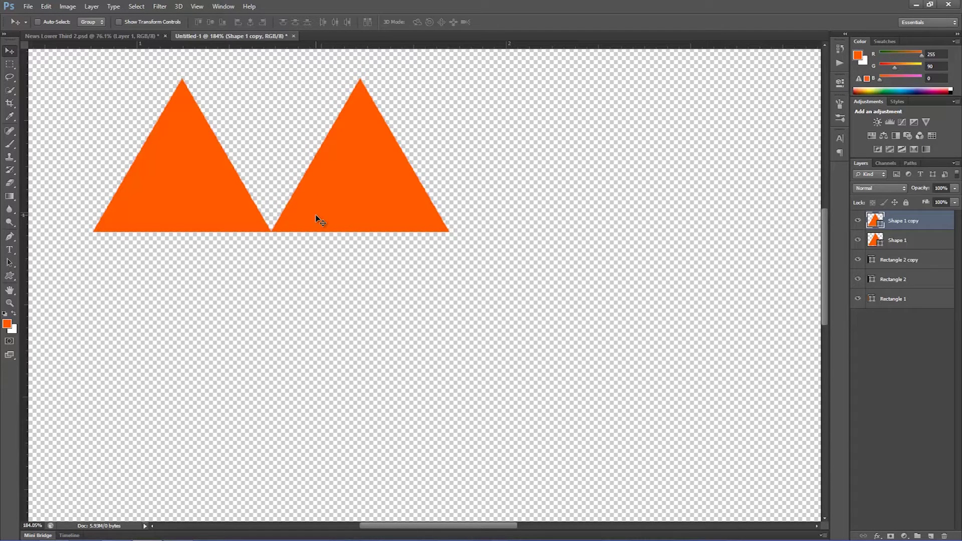
# - Duplicate the second triangle and align the copy immediately to its right so their base corners touch
pyautogui.hotkey('ctrl', 'j')
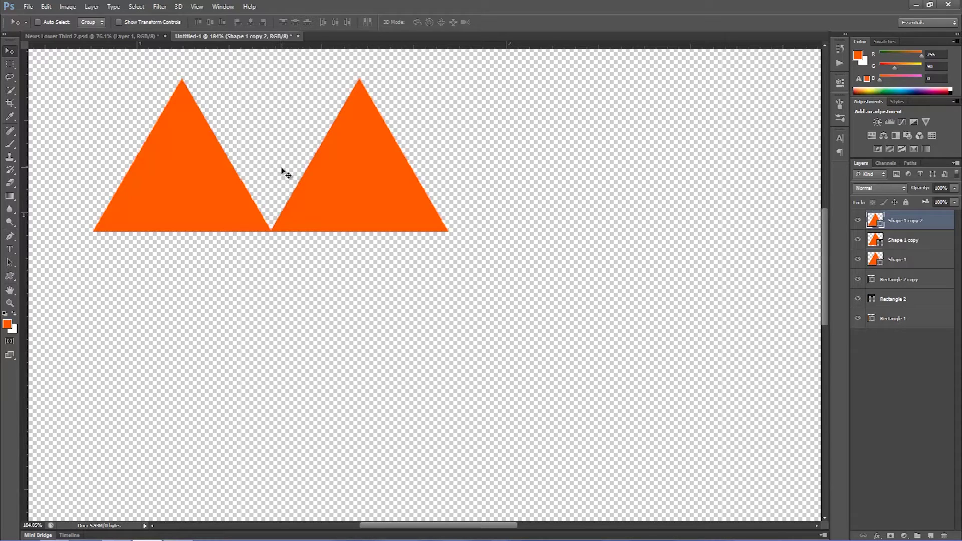
pyautogui.moveTo(399, 188); pyautogui.dragTo(521, 189)
pyautogui.moveTo(611, 185); pyautogui.dragTo(570, 177)
pyautogui.press('Left')
pyautogui.press('Left')
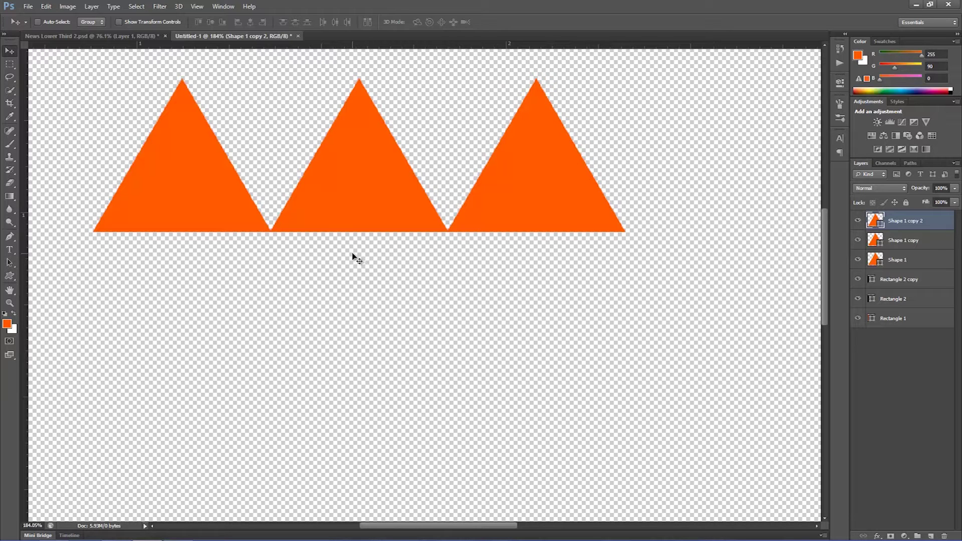
# - Duplicate the third triangle, move the copy clear to its right, and rotate it 180° with Free Transform
pyautogui.scroll(-2, 376, 229)
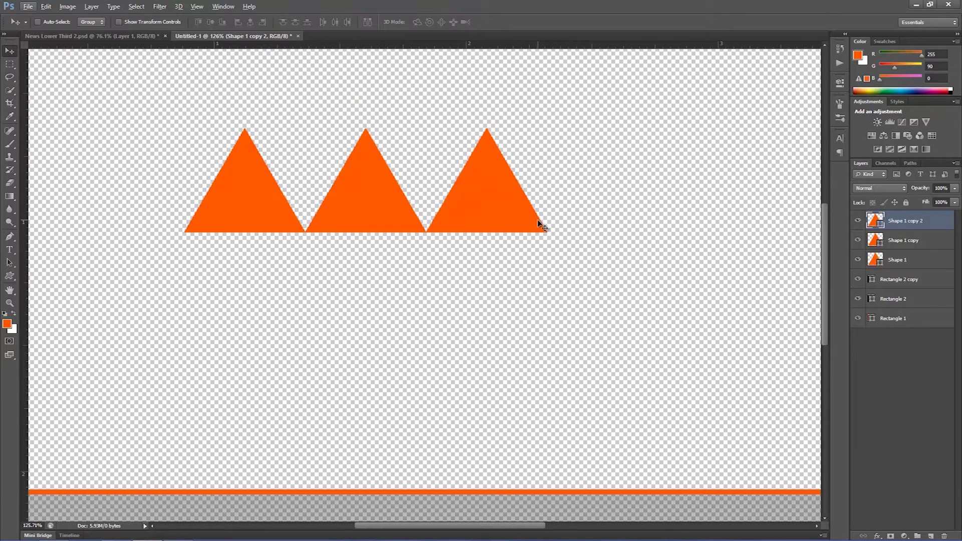
pyautogui.keyDown('alt'); pyautogui.click(541, 226); pyautogui.keyUp('alt')
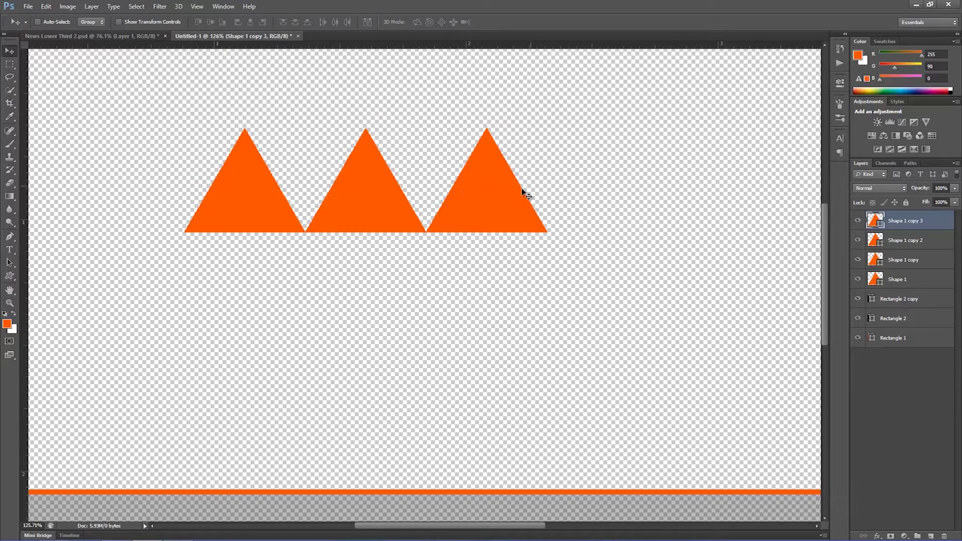
pyautogui.moveTo(507, 200); pyautogui.dragTo(656, 193)
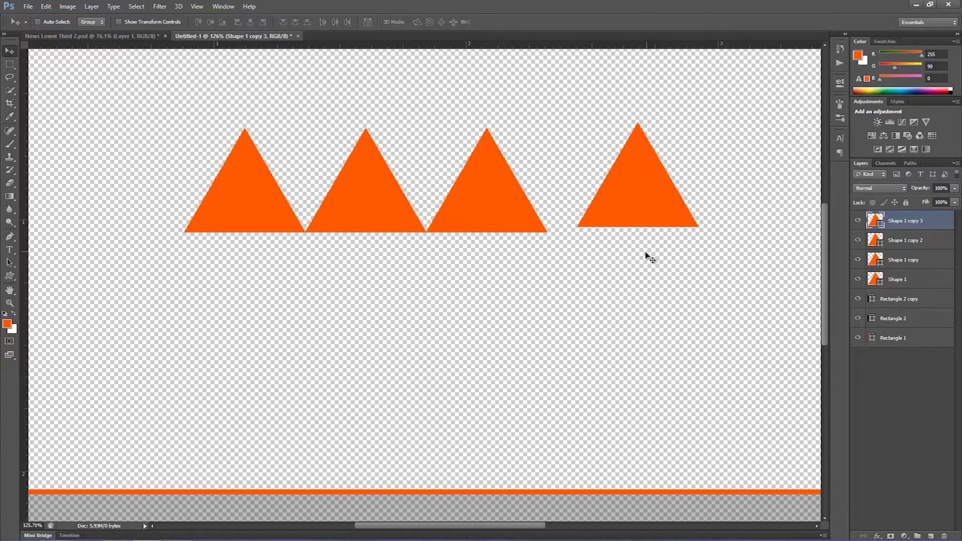
pyautogui.hotkey('ctrl', 't')
pyautogui.click(245, 22)
pyautogui.write('180')
pyautogui.press('Return')
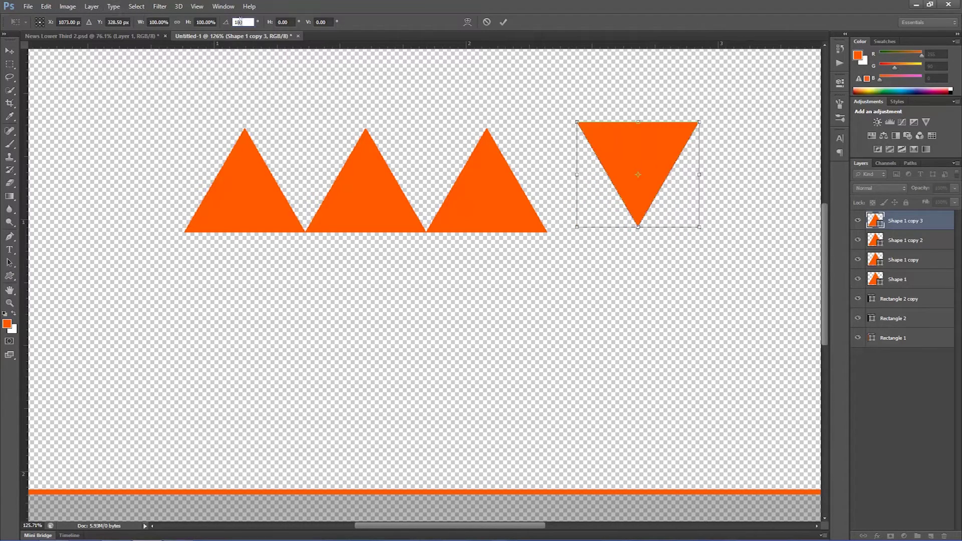
pyautogui.press('Return')
# - Fit the inverted triangle between the second and third triangles, and place a duplicate of it between the first and second
pyautogui.moveTo(646, 163); pyautogui.dragTo(436, 170)
pyautogui.press('Down')
pyautogui.press('Return')
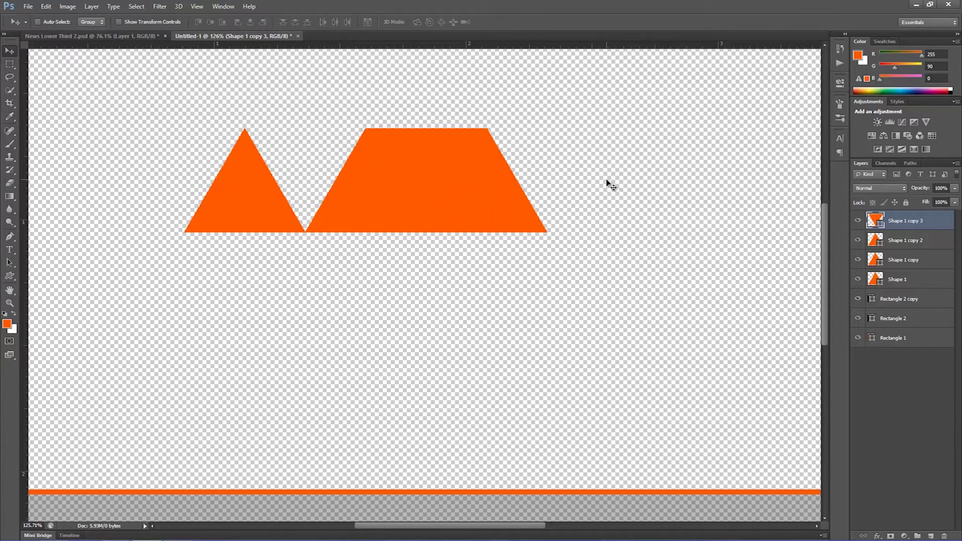
pyautogui.hotkey('ctrl', 'j')
pyautogui.moveTo(434, 200); pyautogui.dragTo(331, 195)
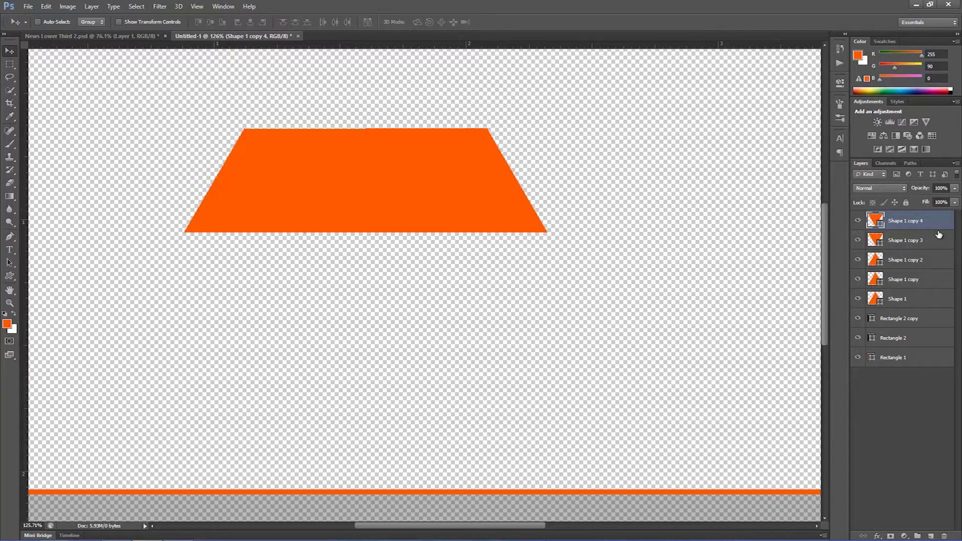
# - Merge the five triangle shape layers into a single trapezoid shape and rasterize it
pyautogui.keyDown('shift'); pyautogui.click(938, 305); pyautogui.keyUp('shift')
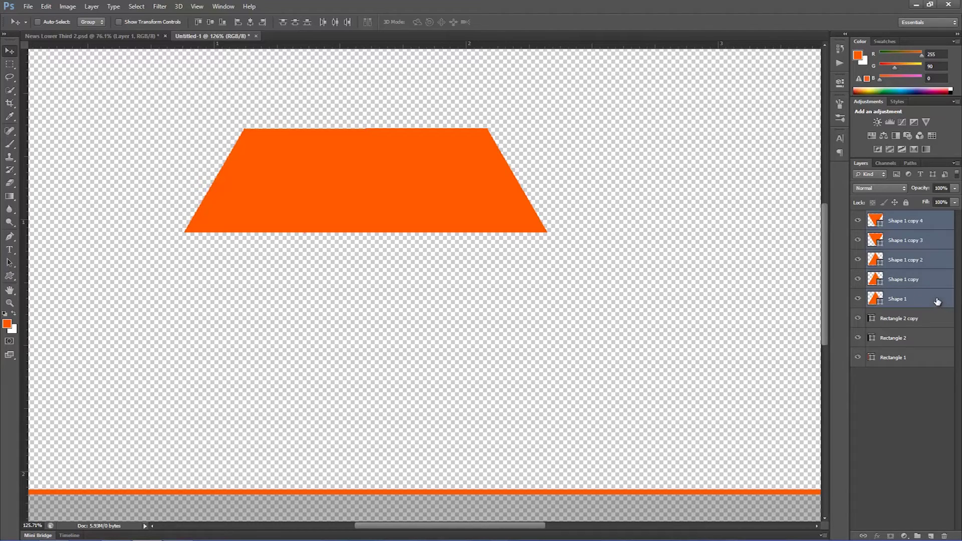
pyautogui.rightClick(929, 296)
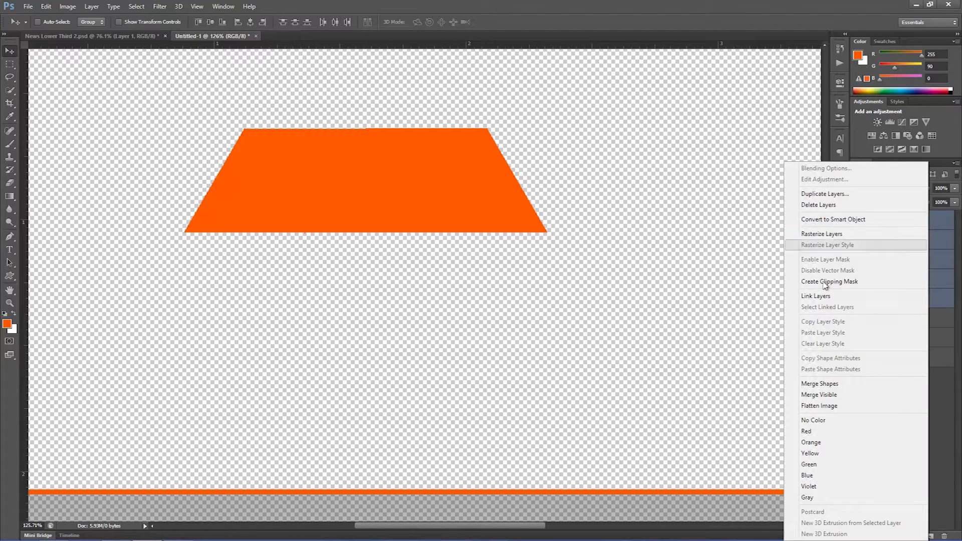
pyautogui.click(820, 384)
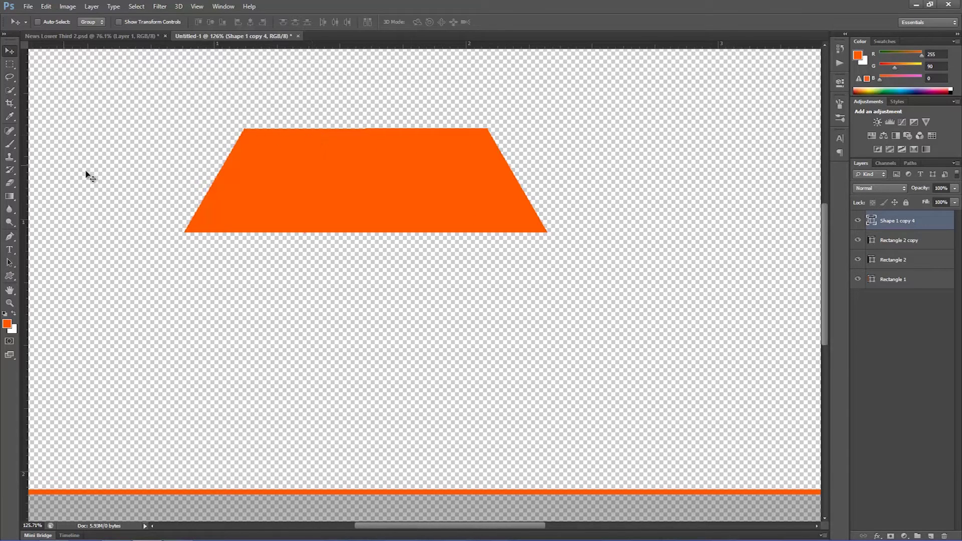
pyautogui.rightClick(931, 224)
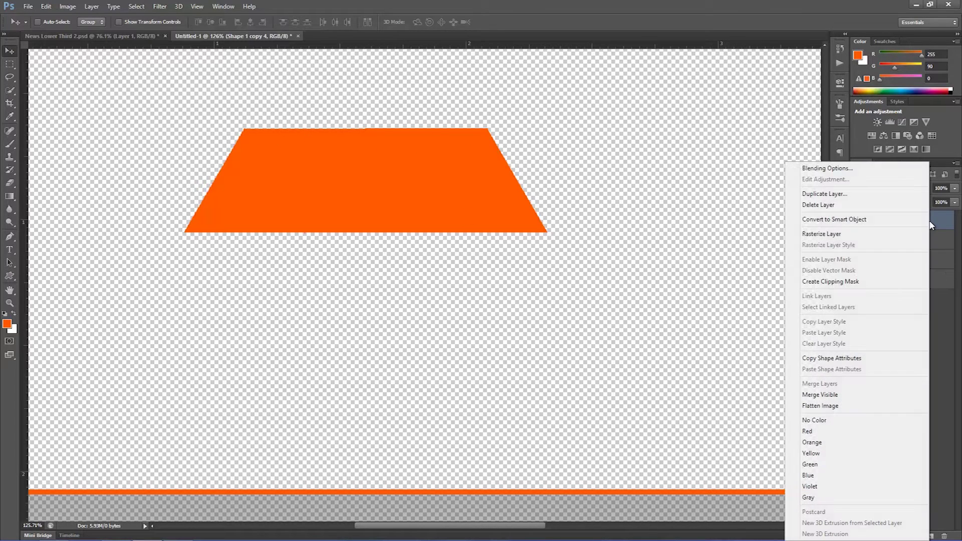
pyautogui.click(854, 235)
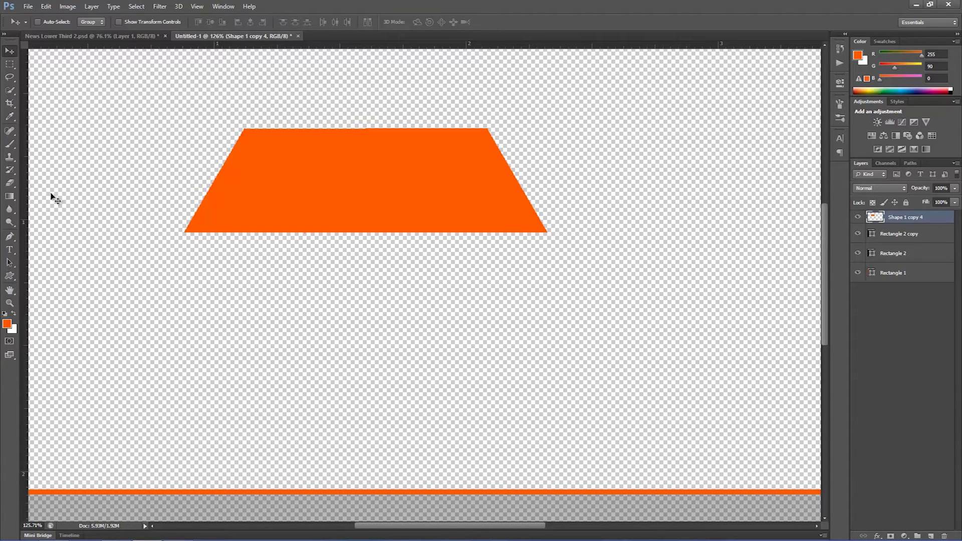
# - Trim a thin strip off the trapezoid's lower and upper edges using a rectangular marquee selection, and deselect
pyautogui.click(10, 64)
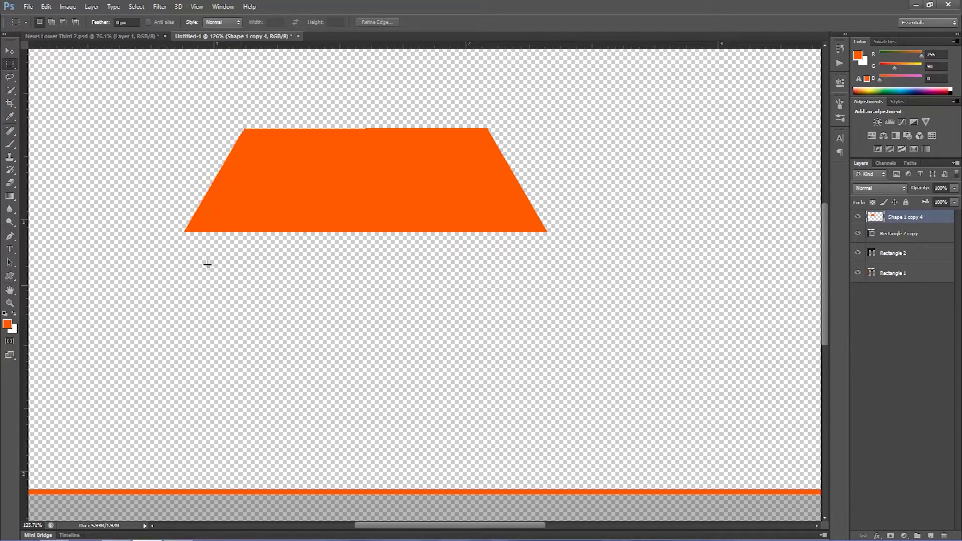
pyautogui.moveTo(160, 233); pyautogui.dragTo(557, 259)
pyautogui.moveTo(386, 250); pyautogui.dragTo(403, 245)
pyautogui.press('Delete')
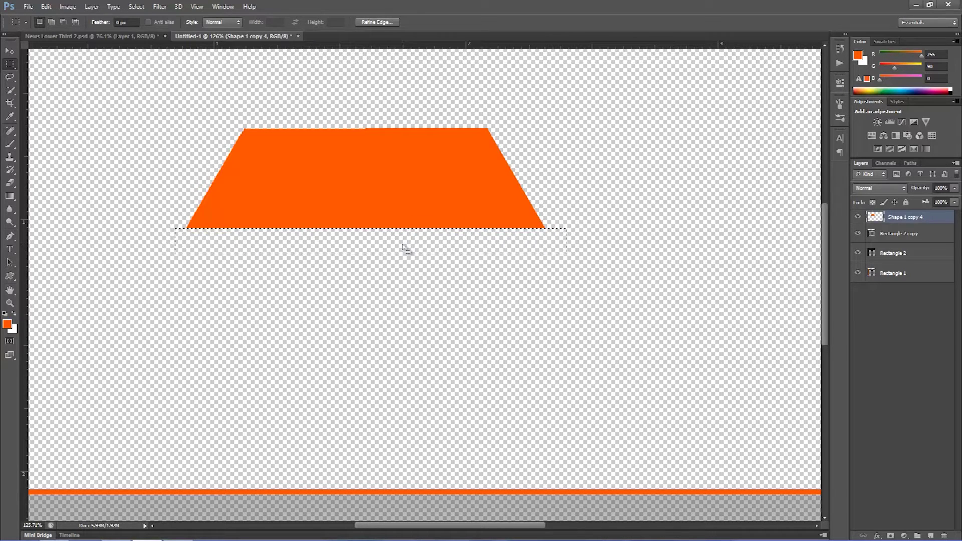
pyautogui.moveTo(384, 244); pyautogui.dragTo(385, 125)
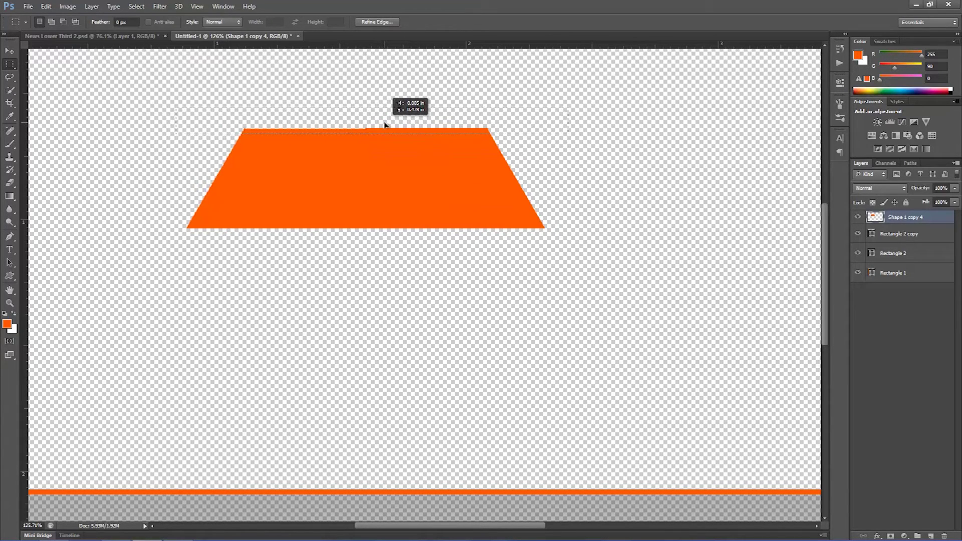
pyautogui.moveTo(389, 126); pyautogui.dragTo(388, 125)
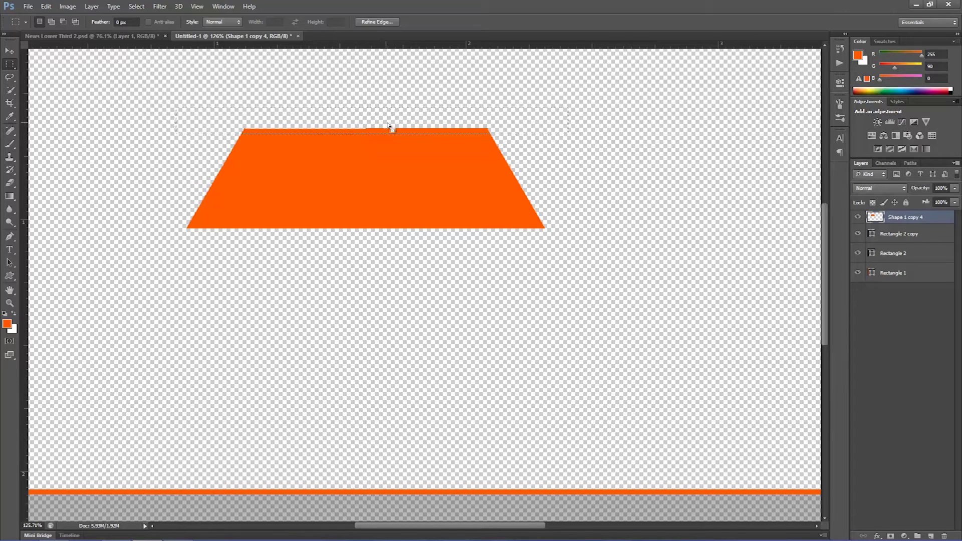
pyautogui.press('Delete')
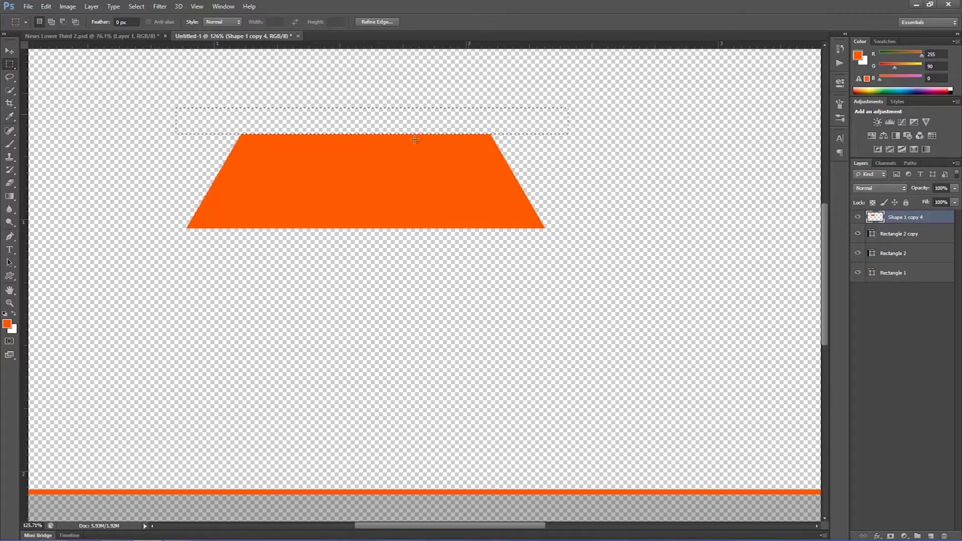
pyautogui.hotkey('ctrl', 'd')
# - Reduce the trapezoid's height to about 34.90% by lowering its upper edge with Free Transform, and apply the transformation
pyautogui.scroll(-3, 555, 290)
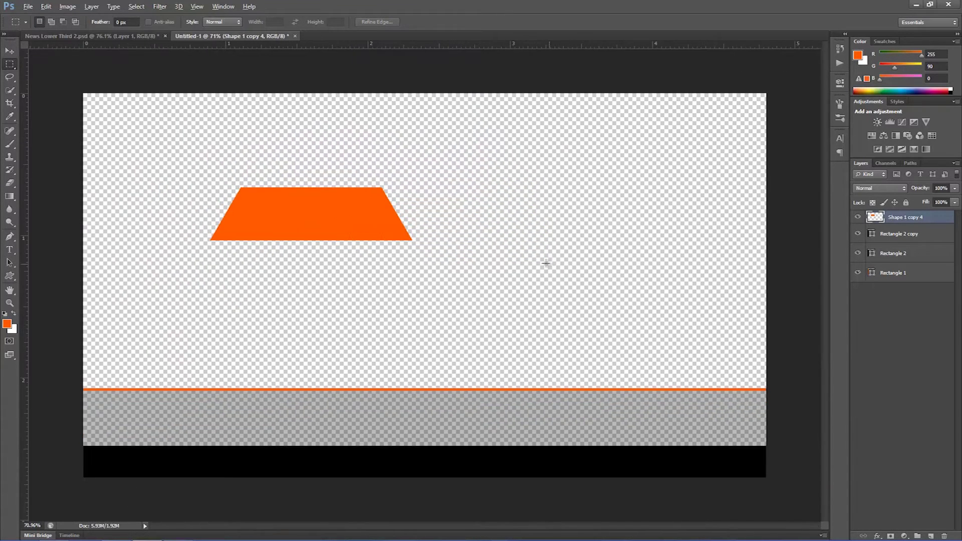
pyautogui.press('alt')
pyautogui.hotkey('ctrl', 't')
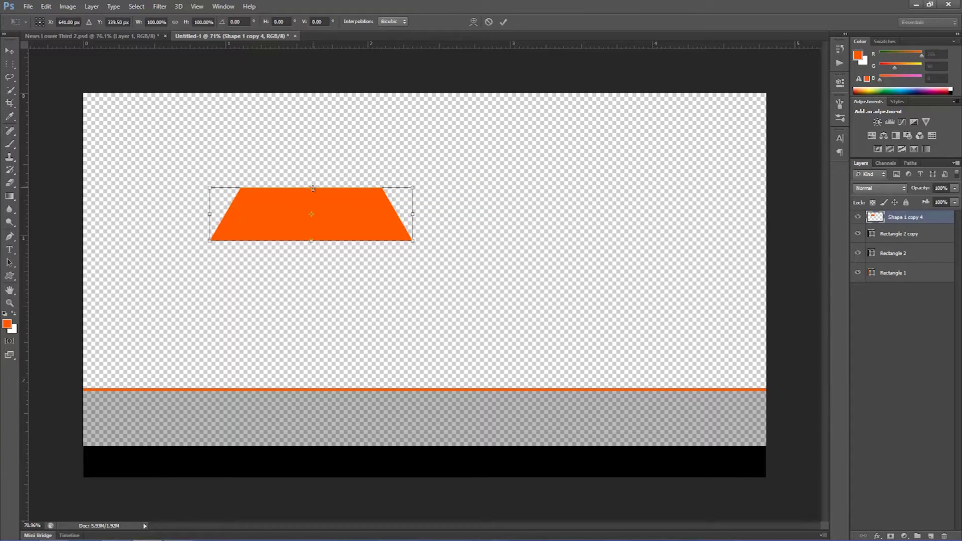
pyautogui.moveTo(312, 188); pyautogui.dragTo(311, 222)
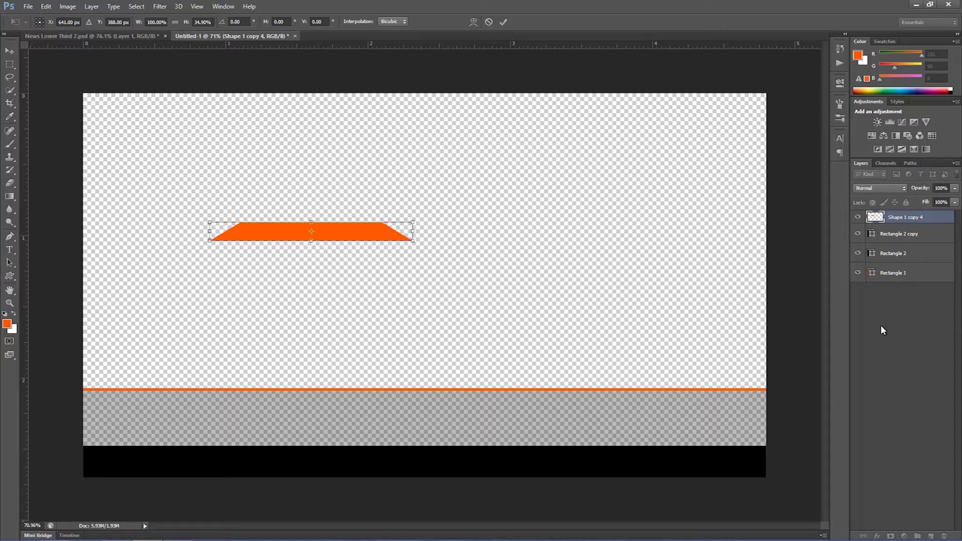
pyautogui.click(10, 51)
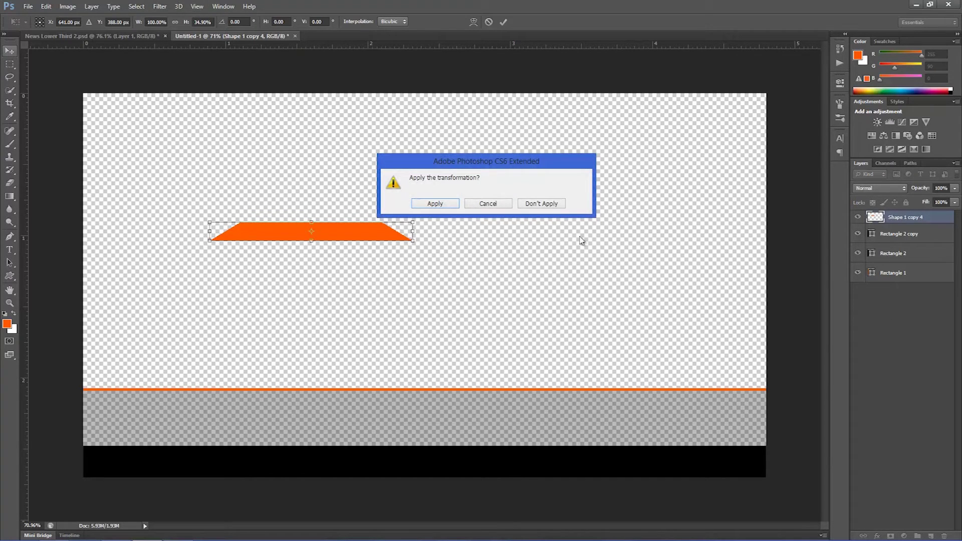
pyautogui.click(424, 203)
# - Move the trapezoid onto the middle of the orange line and raise its upper edge slightly with Free Transform
pyautogui.moveTo(336, 236); pyautogui.dragTo(443, 380)
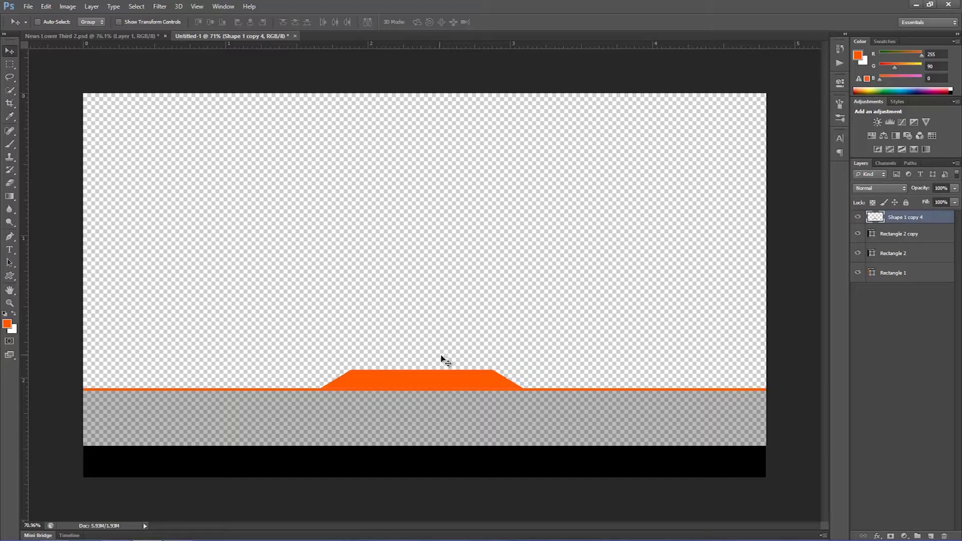
pyautogui.hotkey('ctrl', 't')
pyautogui.moveTo(422, 369); pyautogui.dragTo(428, 366)
pyautogui.press('Return')
# - Add a Gradient Overlay to the trapezoid layer and set the gradient's black stop to dark red ad0303 at location 1%
pyautogui.doubleClick(948, 221)
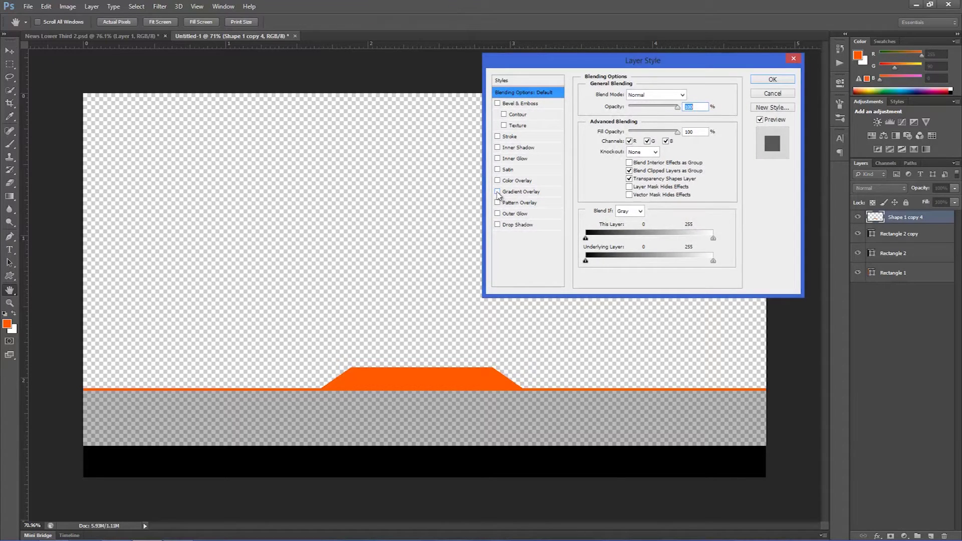
pyautogui.click(498, 192)
pyautogui.click(530, 193)
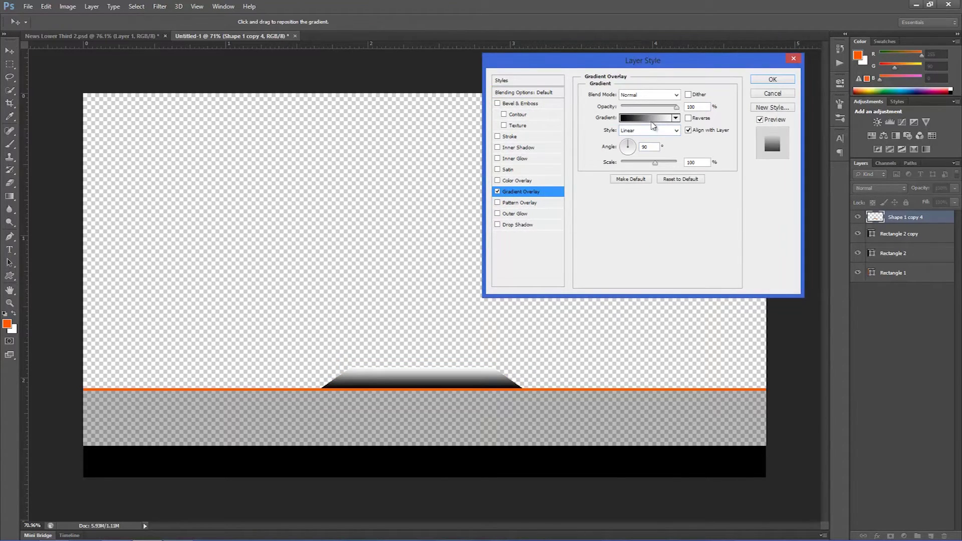
pyautogui.click(653, 121)
pyautogui.moveTo(646, 239); pyautogui.dragTo(648, 239)
pyautogui.doubleClick(644, 233)
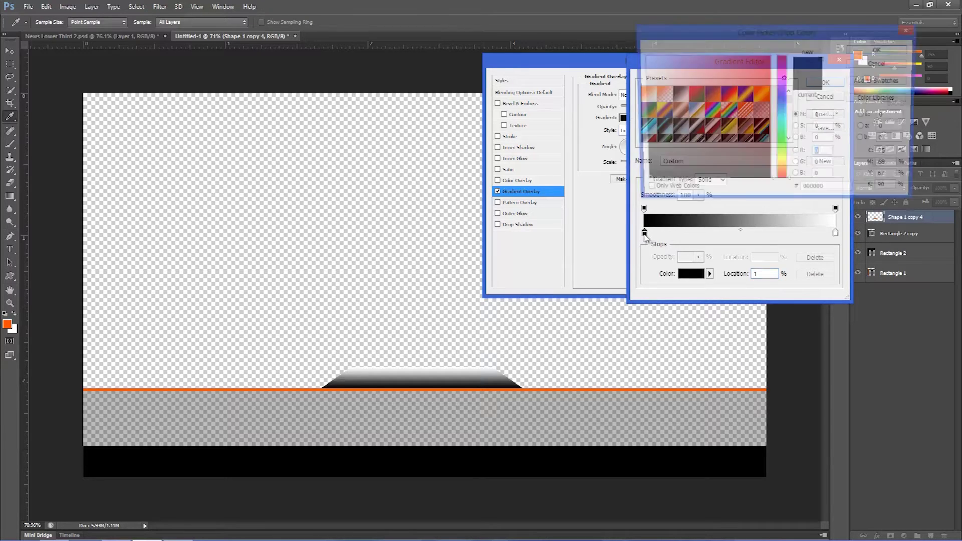
pyautogui.moveTo(750, 78); pyautogui.dragTo(768, 113)
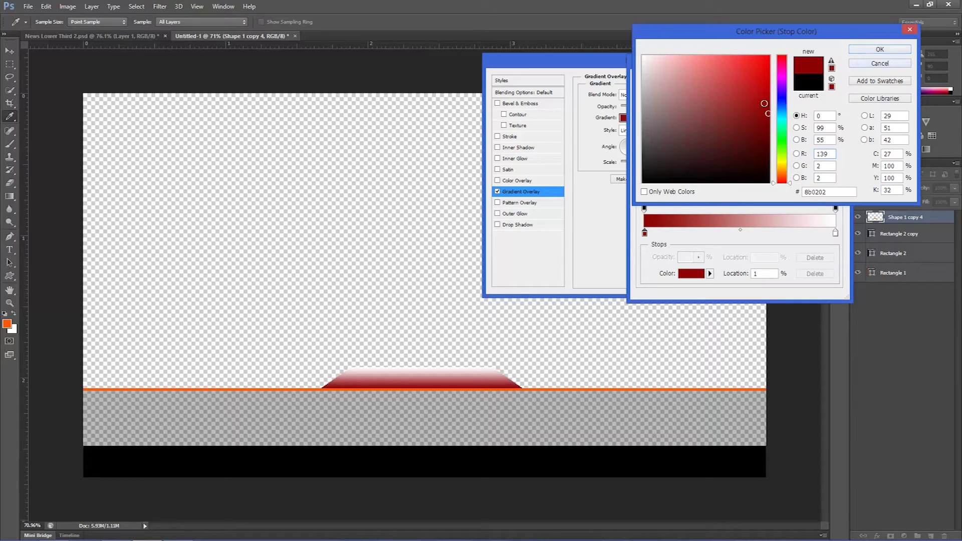
pyautogui.moveTo(767, 102); pyautogui.dragTo(768, 96)
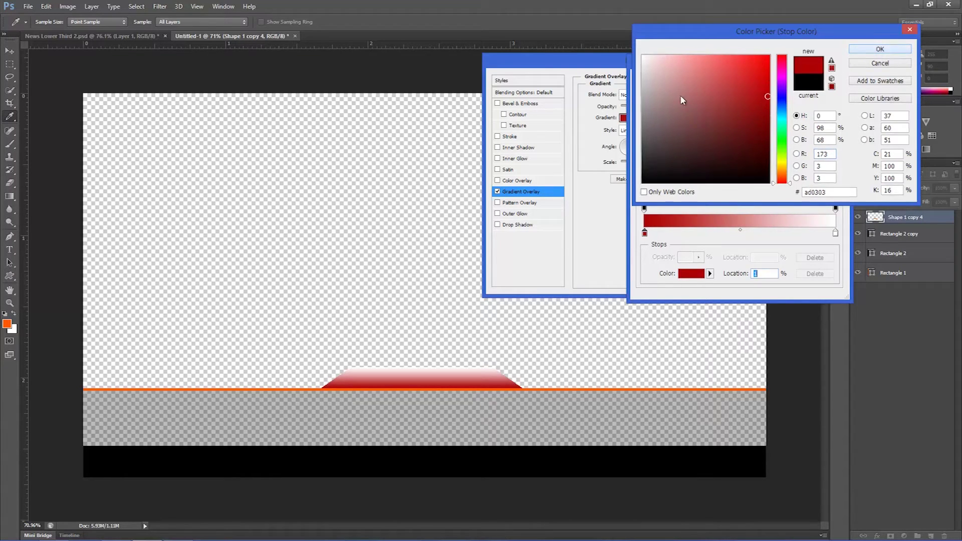
pyautogui.click(878, 49)
# - Set the gradient's white end stop to orange ff7800
pyautogui.doubleClick(835, 233)
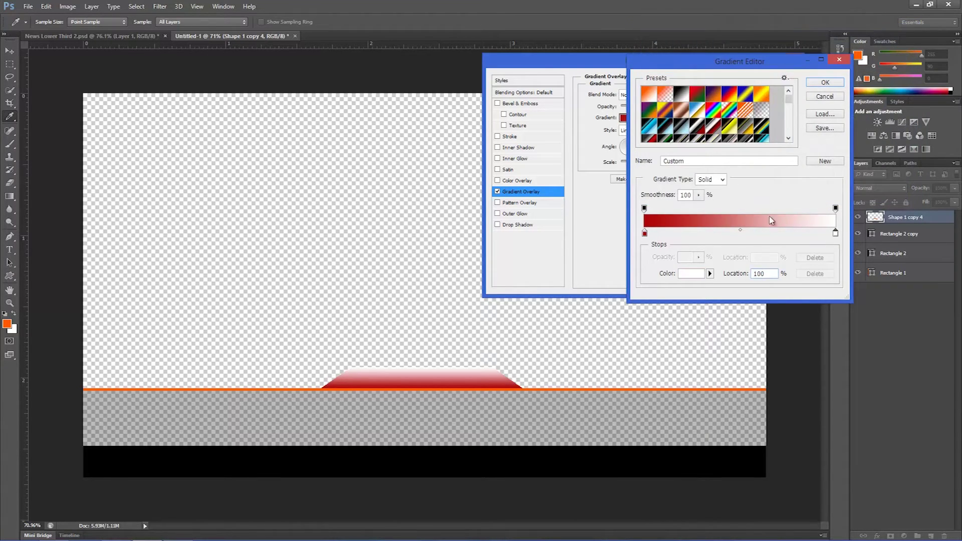
pyautogui.click(775, 51)
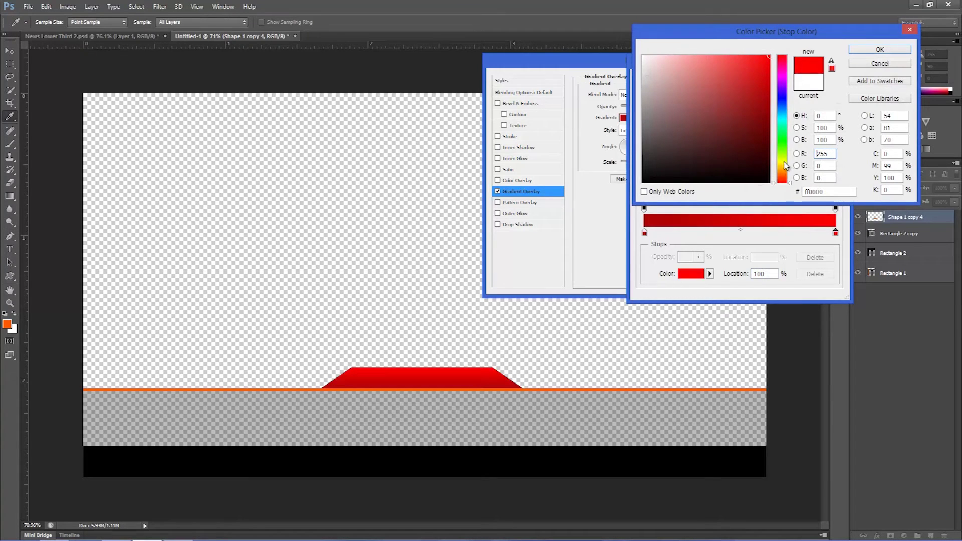
pyautogui.moveTo(791, 183); pyautogui.dragTo(791, 174)
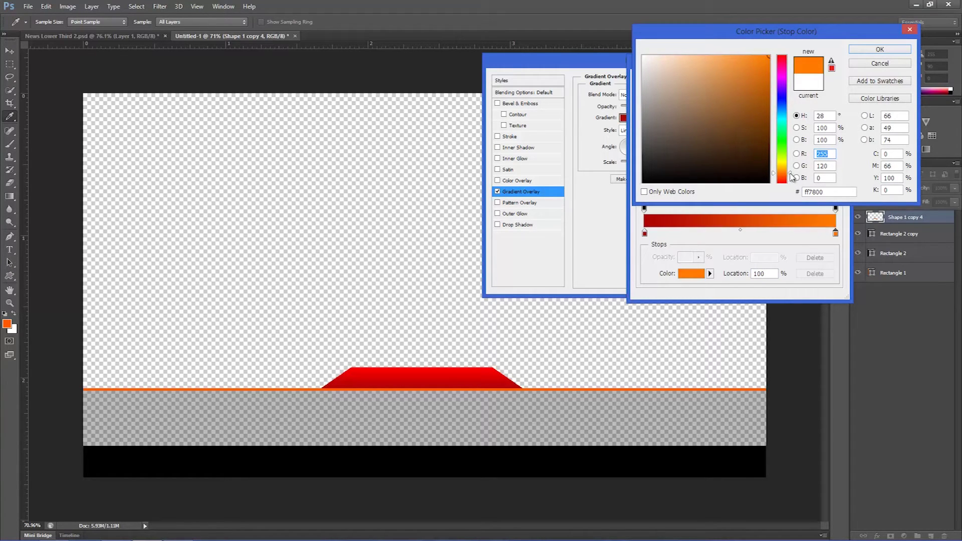
pyautogui.click(880, 49)
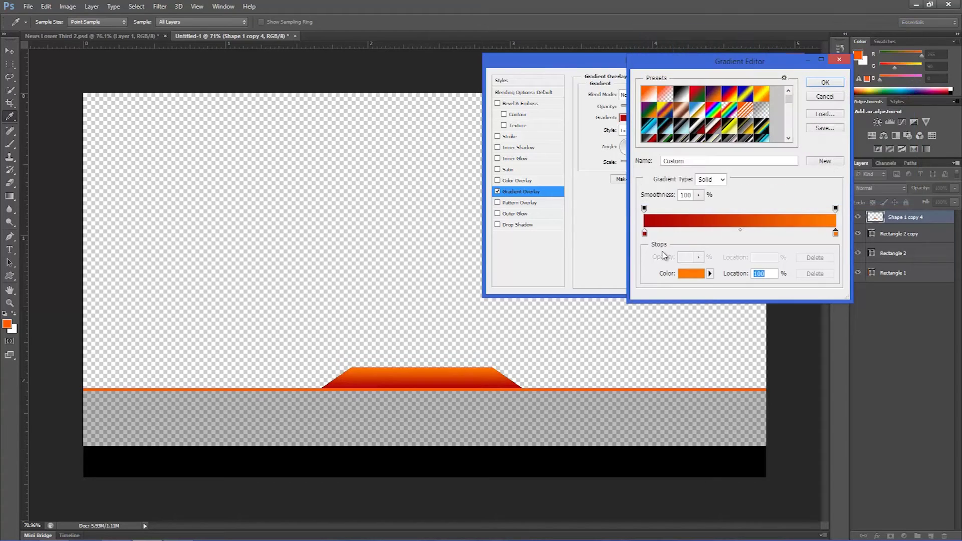
# - Move the gradient's dark red stop to location 36% and accept the gradient
pyautogui.moveTo(645, 235); pyautogui.dragTo(790, 235)
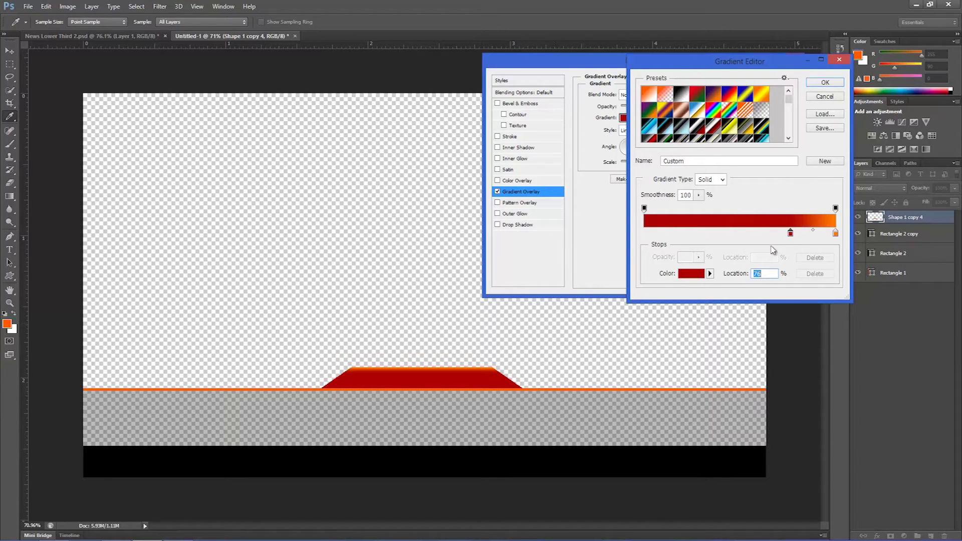
pyautogui.moveTo(791, 234); pyautogui.dragTo(712, 243)
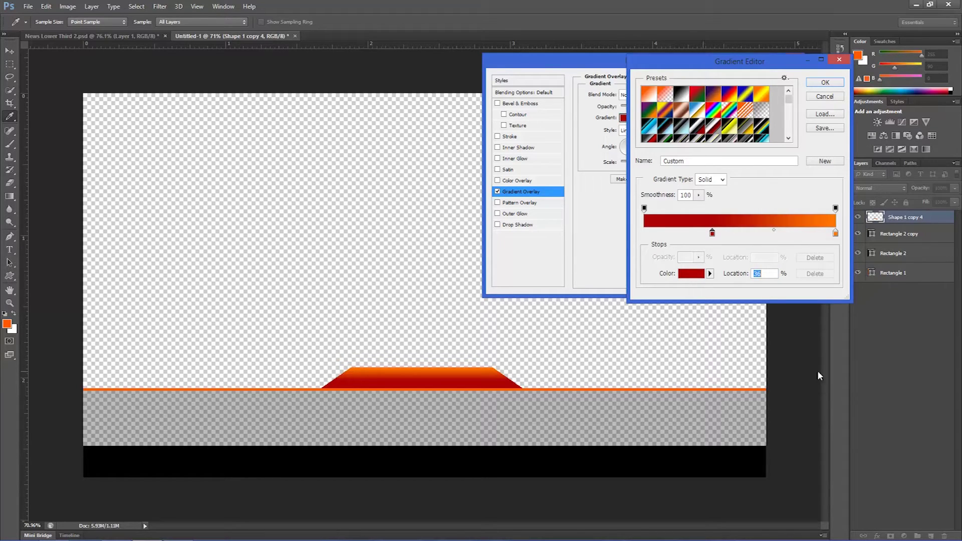
pyautogui.click(825, 83)
# - Add an orange ff7e00 Stroke to the trapezoid layer and accept the layer style
pyautogui.click(498, 136)
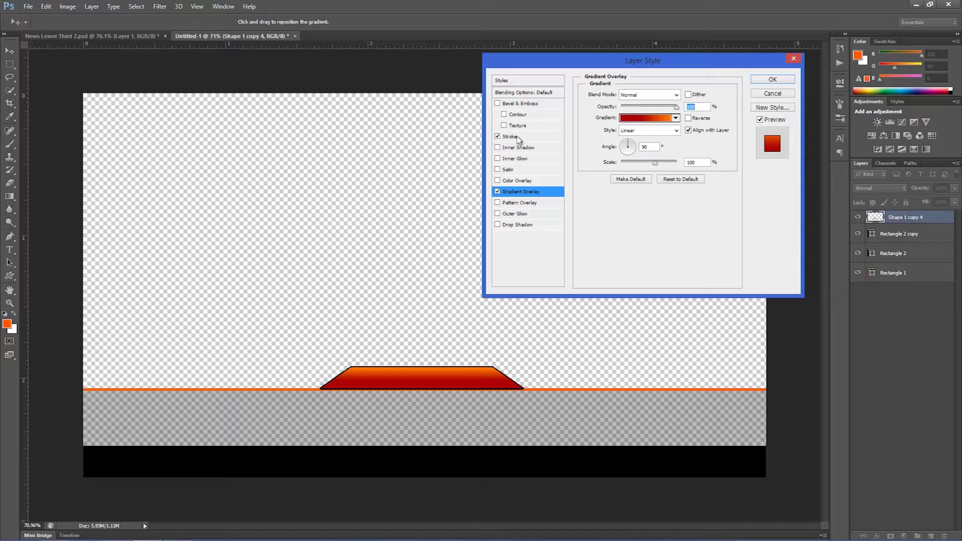
pyautogui.click(518, 139)
pyautogui.click(610, 164)
pyautogui.moveTo(731, 135)
pyautogui.mouseDown()
pyautogui.moveTo(758, 104)
pyautogui.moveTo(770, 55)
pyautogui.mouseUp()
pyautogui.moveTo(790, 186); pyautogui.dragTo(791, 176)
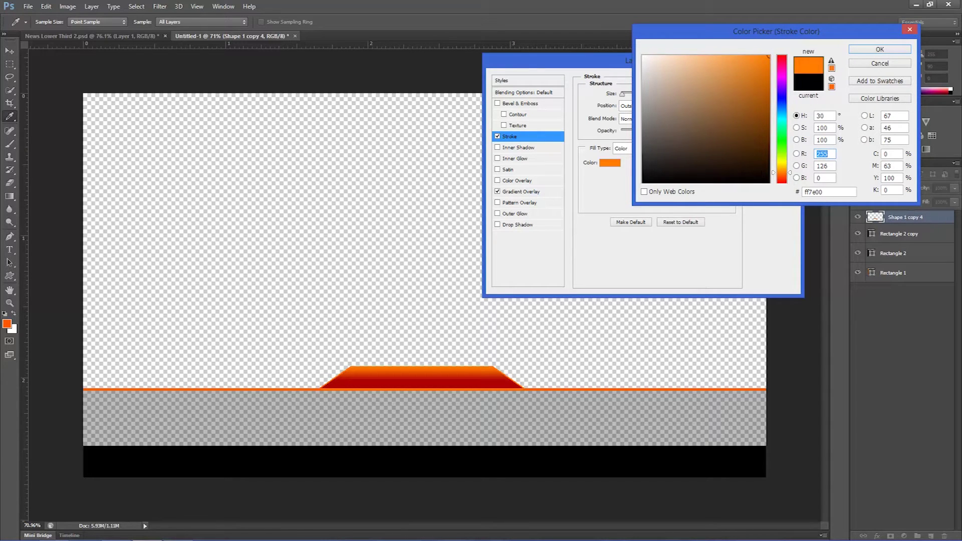
pyautogui.click(900, 52)
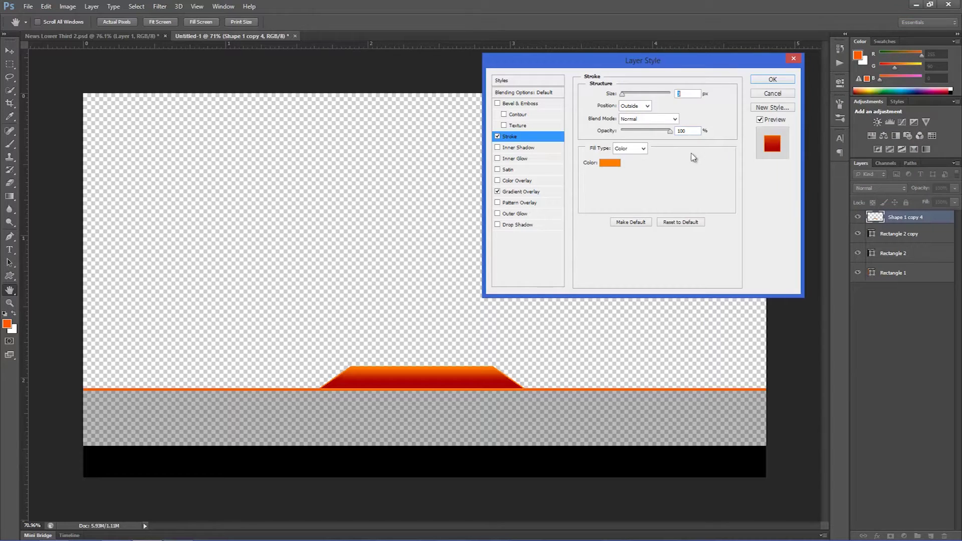
pyautogui.click(773, 80)
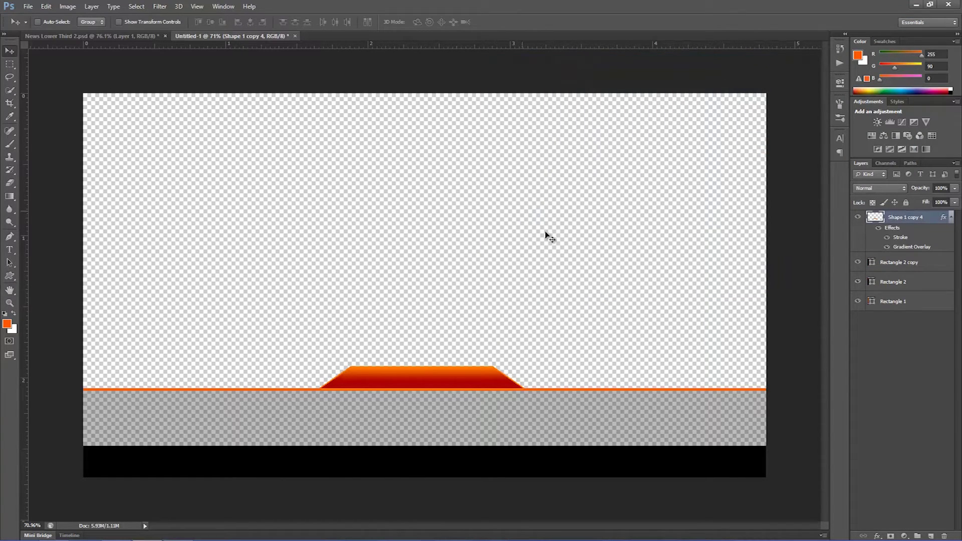
# - Nudge the trapezoid slightly right and up so its base rests on the orange line
pyautogui.moveTo(391, 378); pyautogui.dragTo(393, 377)
pyautogui.press('Up')
pyautogui.press('Up')
pyautogui.press('Up')
pyautogui.press('Up')
pyautogui.press('Up')
pyautogui.press('Up')
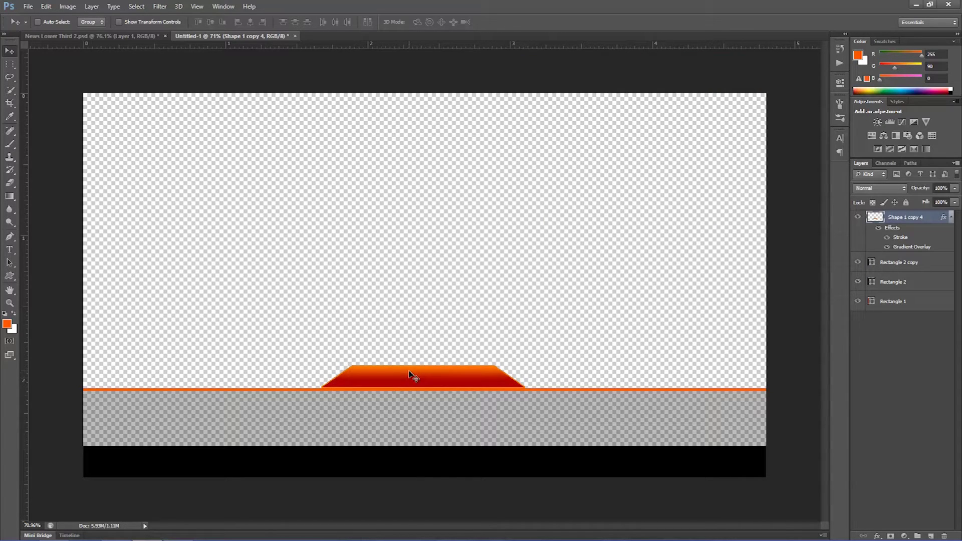
pyautogui.press('Down')
pyautogui.press('Down')
pyautogui.press('Down')
# - Save the document as News Lower Third 3 in Photoshop format with Maximize Compatibility on
pyautogui.click(28, 6)
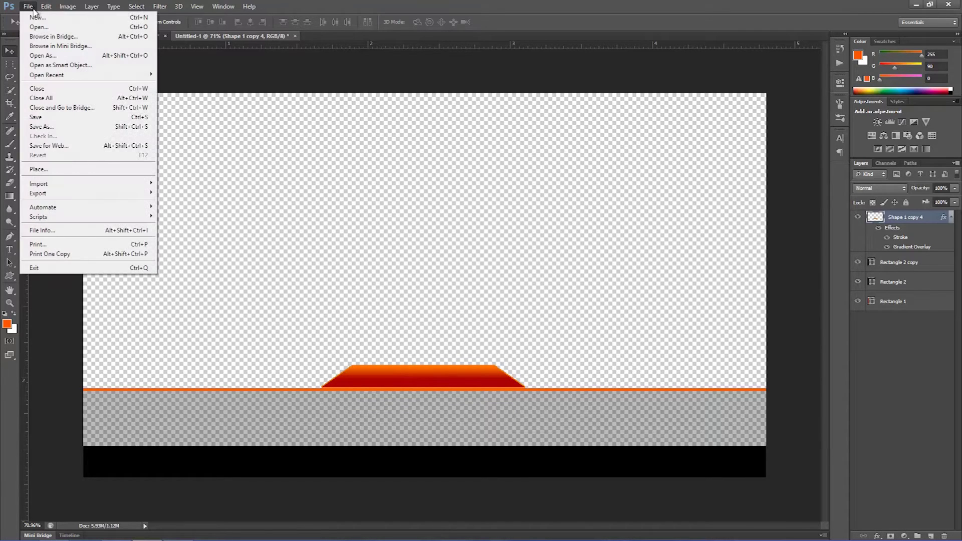
pyautogui.click(60, 127)
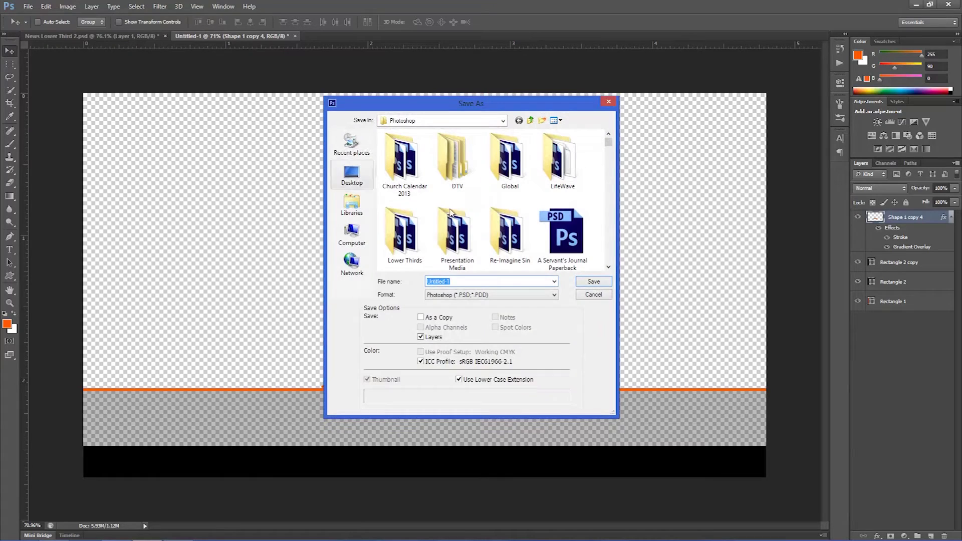
pyautogui.write('New')
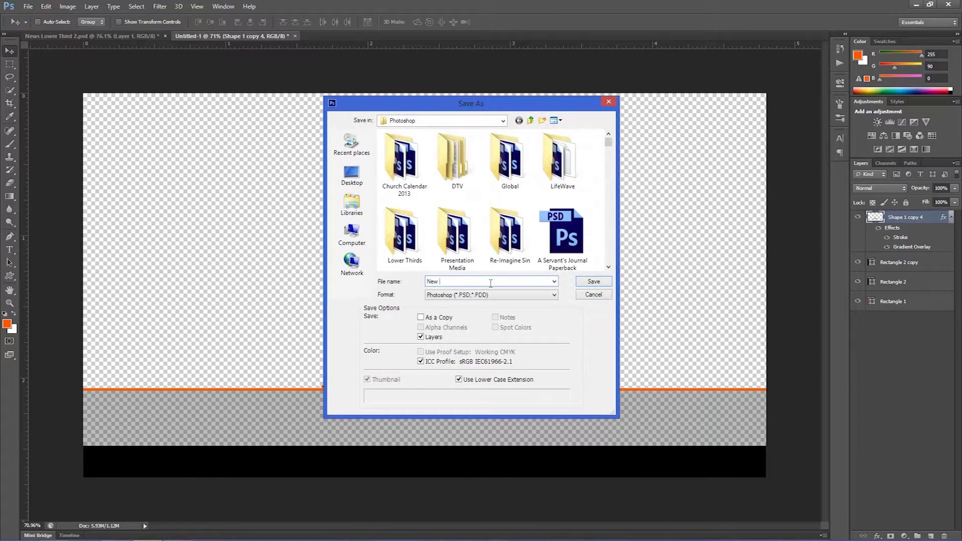
pyautogui.write('s Lwe')
pyautogui.press('BackSpace')
pyautogui.press('BackSpace')
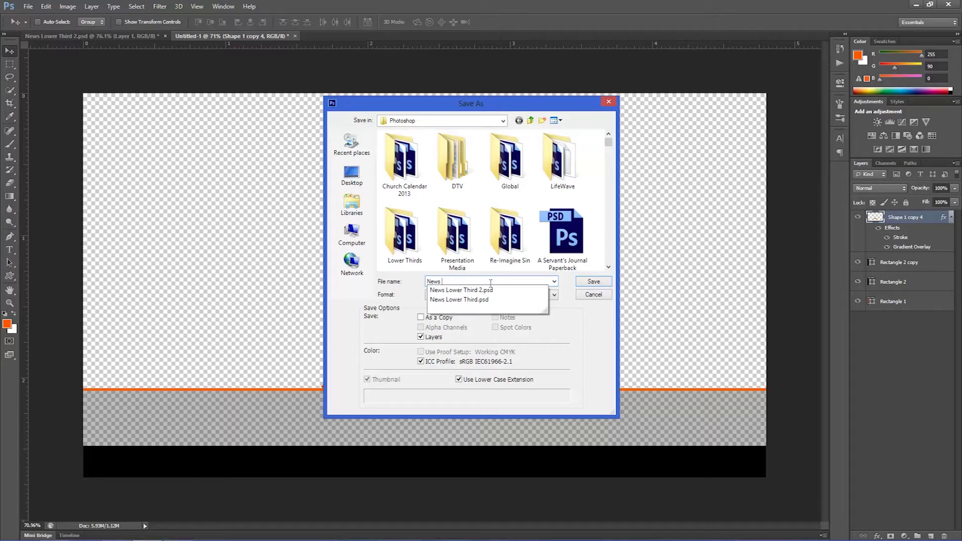
pyautogui.write('ower')
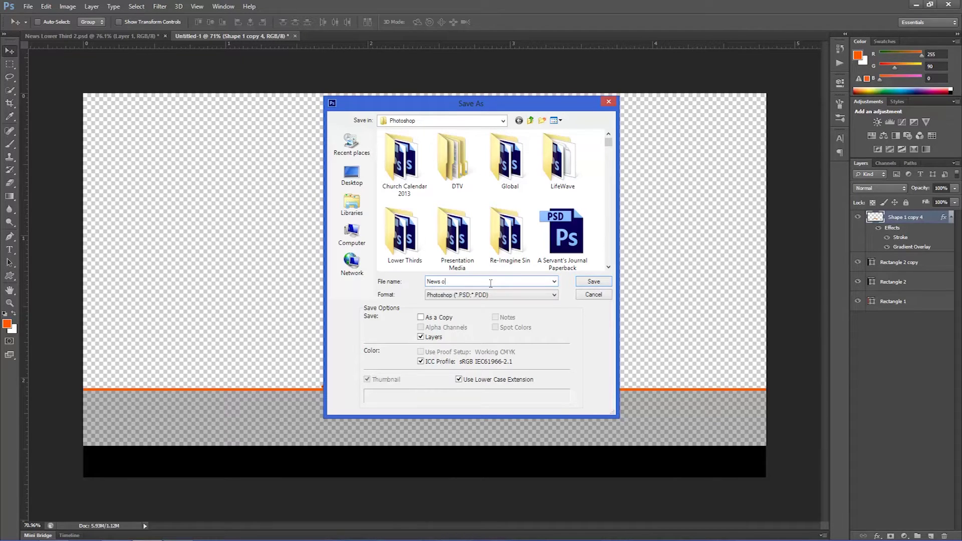
pyautogui.press('BackSpace')
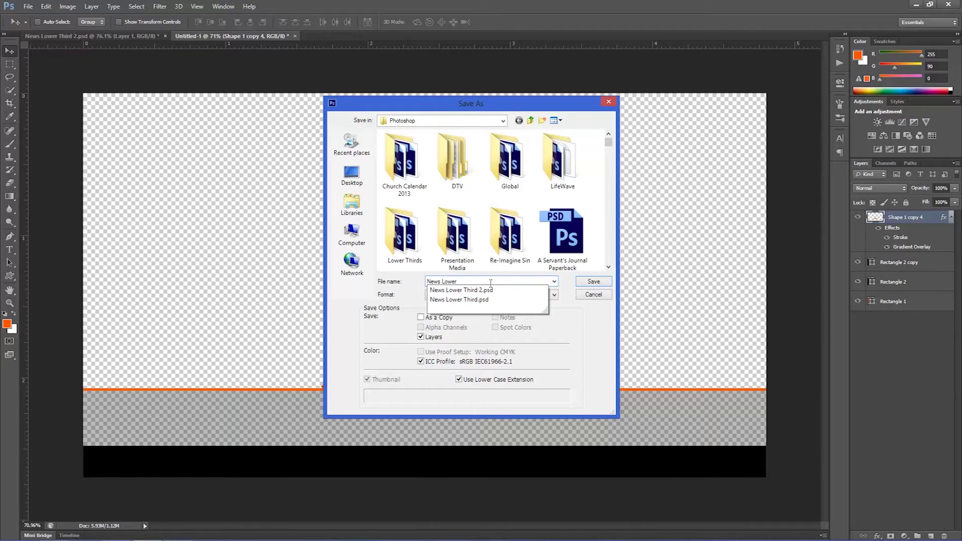
pyautogui.write('Lower Third 3')
pyautogui.press('Return')
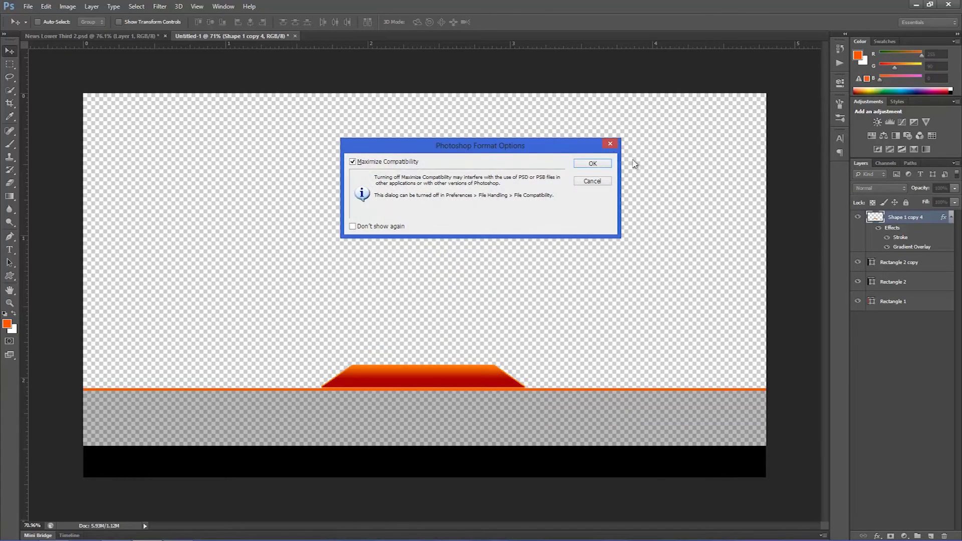
pyautogui.click(597, 161)
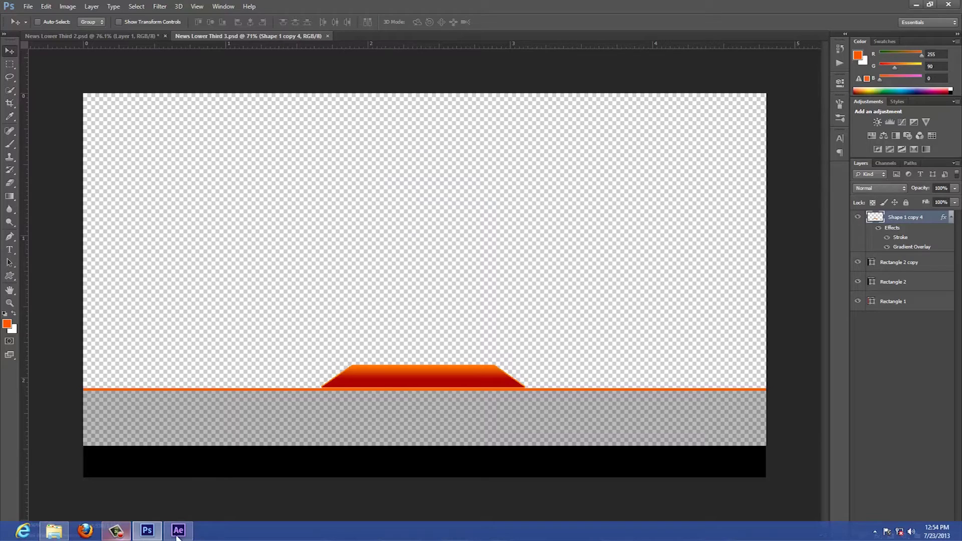
# - Switch to After Effects, import News Lower Third 3.psd as merged-layer footage and place it centred in Comp 2
pyautogui.click(178, 533)
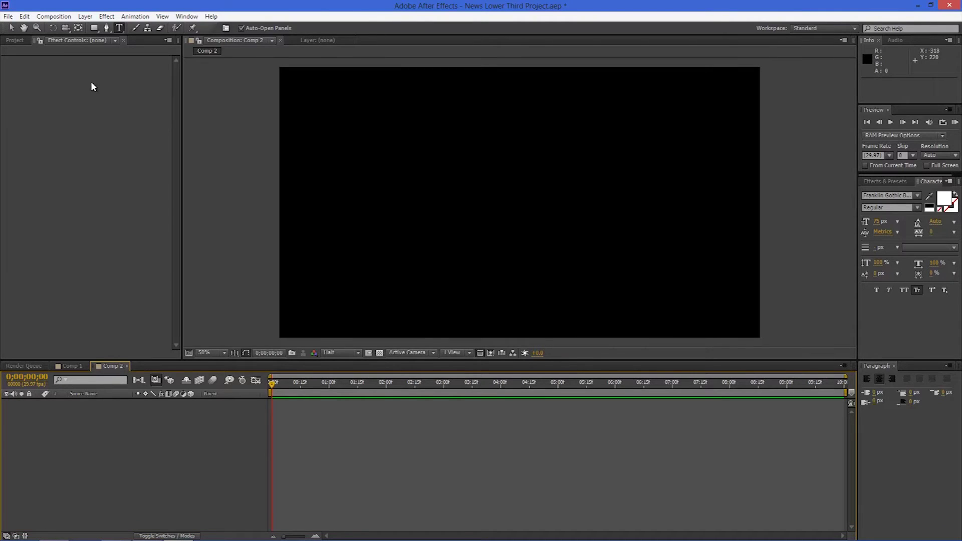
pyautogui.hotkey('ctrl', 'i')
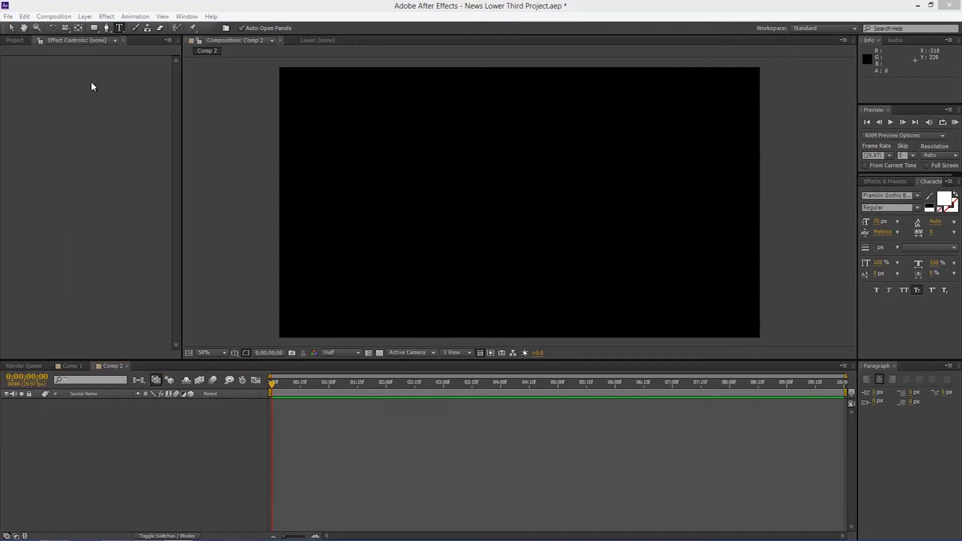
pyautogui.scroll(-5, 450, 274)
pyautogui.doubleClick(503, 265)
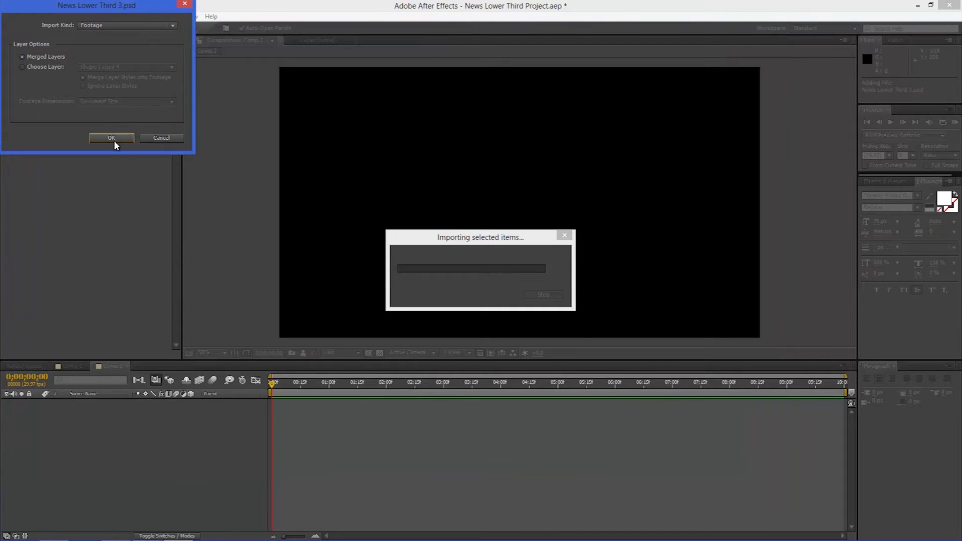
pyautogui.click(143, 23)
pyautogui.click(141, 38)
pyautogui.click(106, 139)
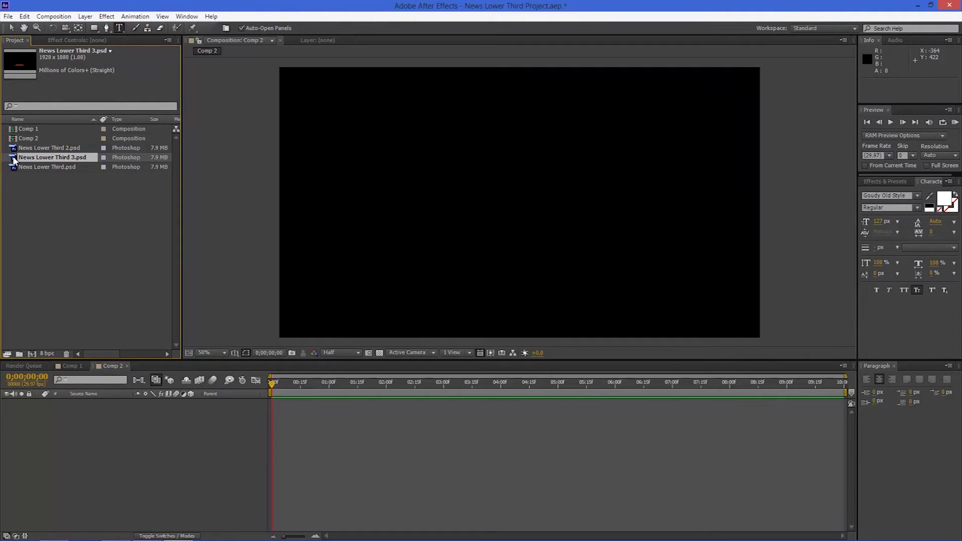
pyautogui.moveTo(14, 159); pyautogui.dragTo(523, 206)
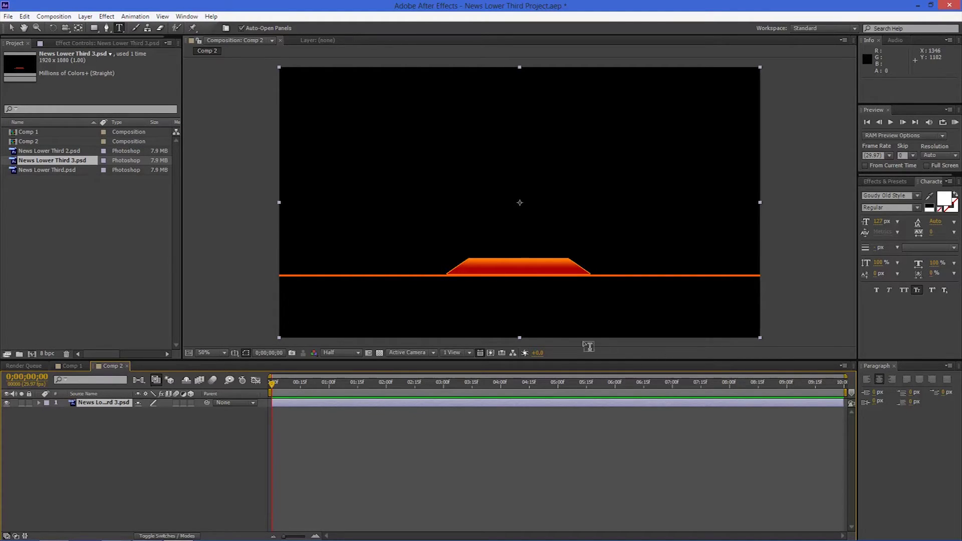
pyautogui.click(63, 19)
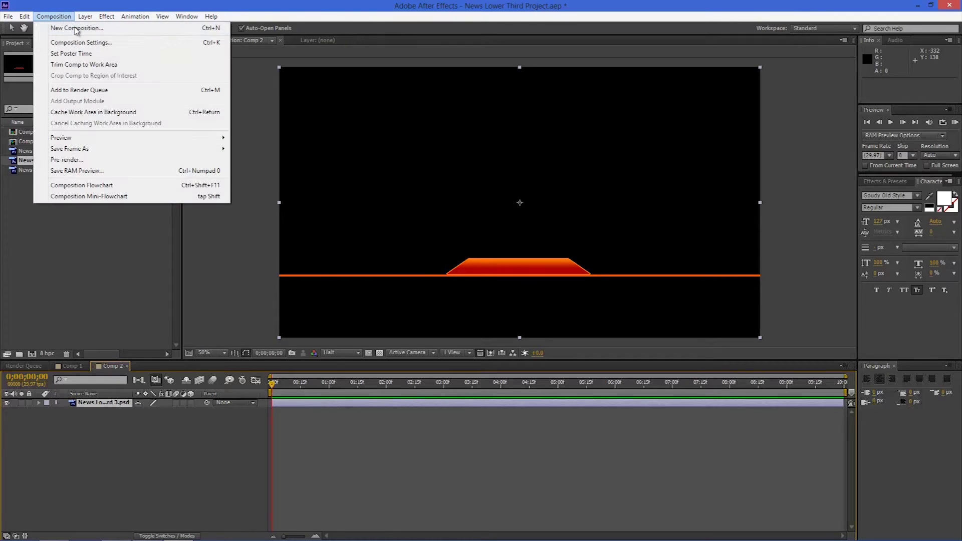
pyautogui.click(76, 28)
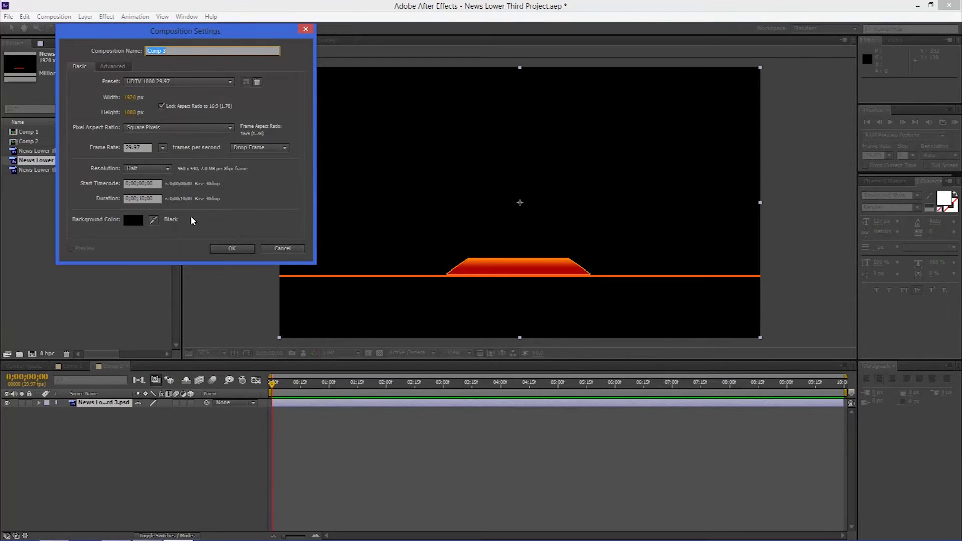
pyautogui.click(279, 247)
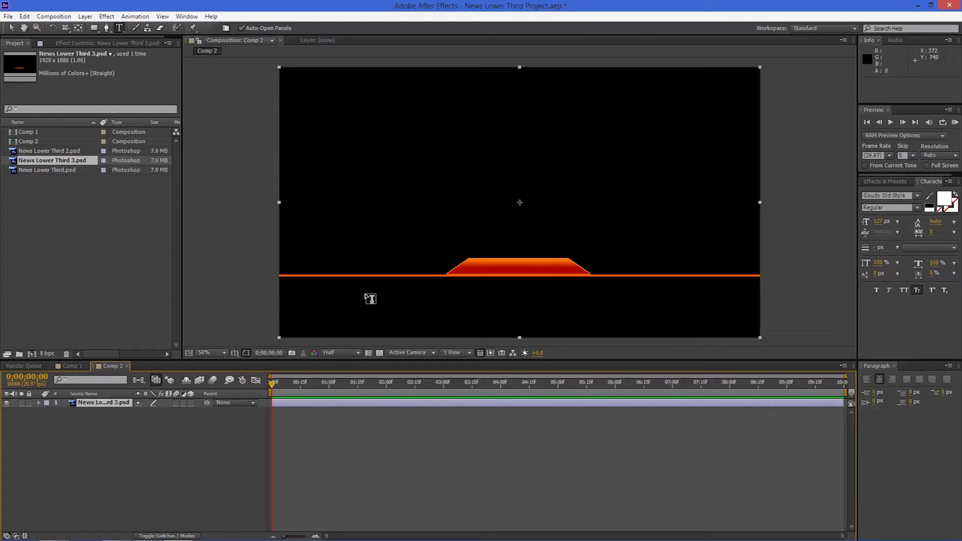
# - Show the composition's transparency grid and add the text GSL in Impact near the frame's upper left
pyautogui.click(379, 353)
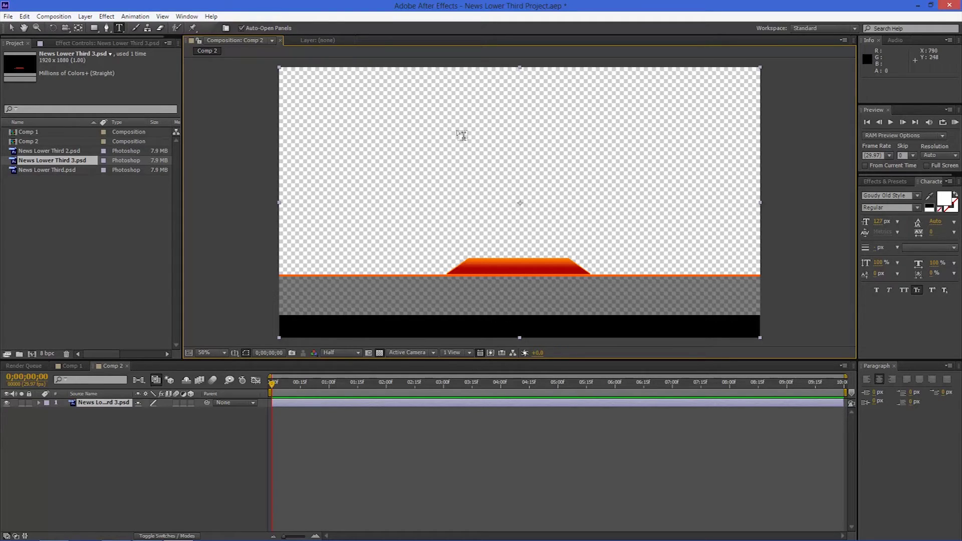
pyautogui.click(374, 102)
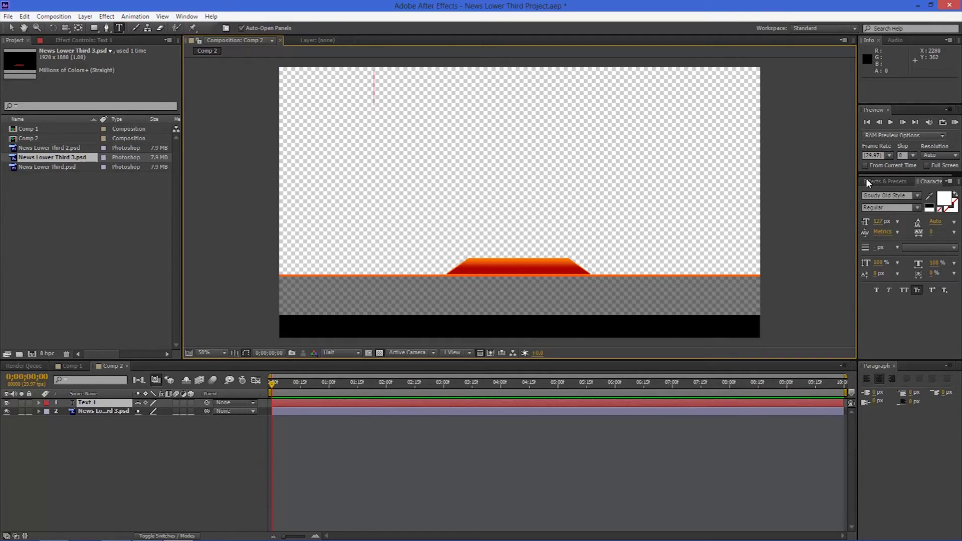
pyautogui.click(916, 195)
pyautogui.click(916, 196)
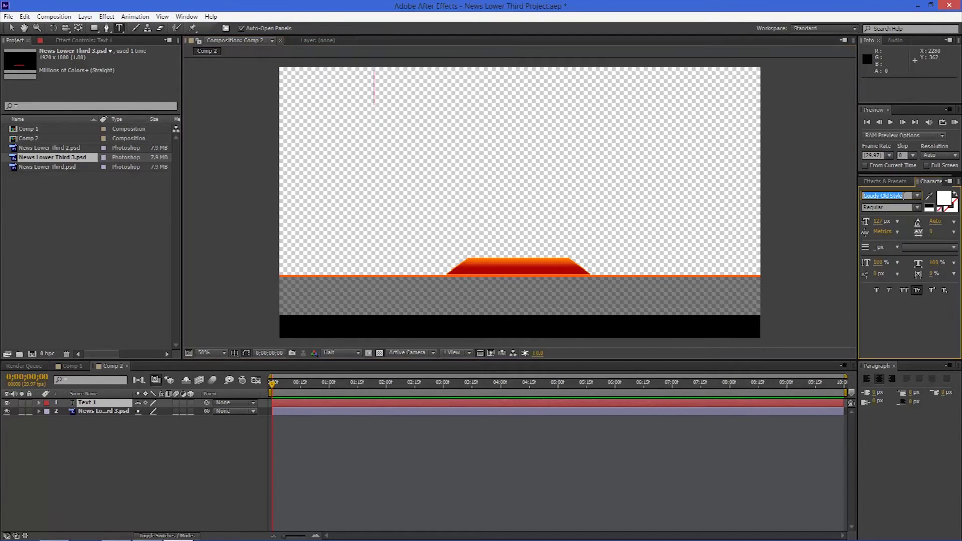
pyautogui.write('Impact')
pyautogui.press('Return')
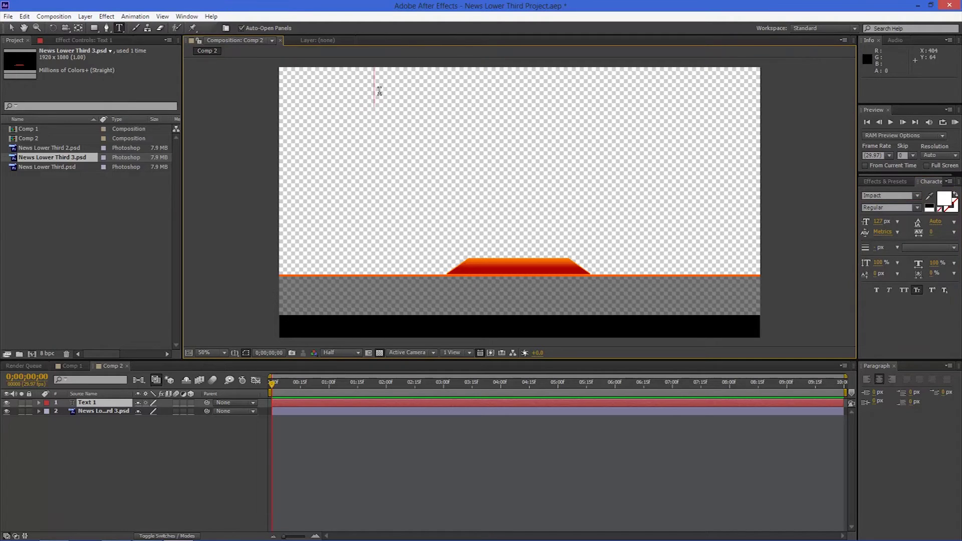
pyautogui.write('GSE')
# - Colour the GSL text red and move it to the left end of the translucent bar
pyautogui.moveTo(408, 86); pyautogui.dragTo(322, 87)
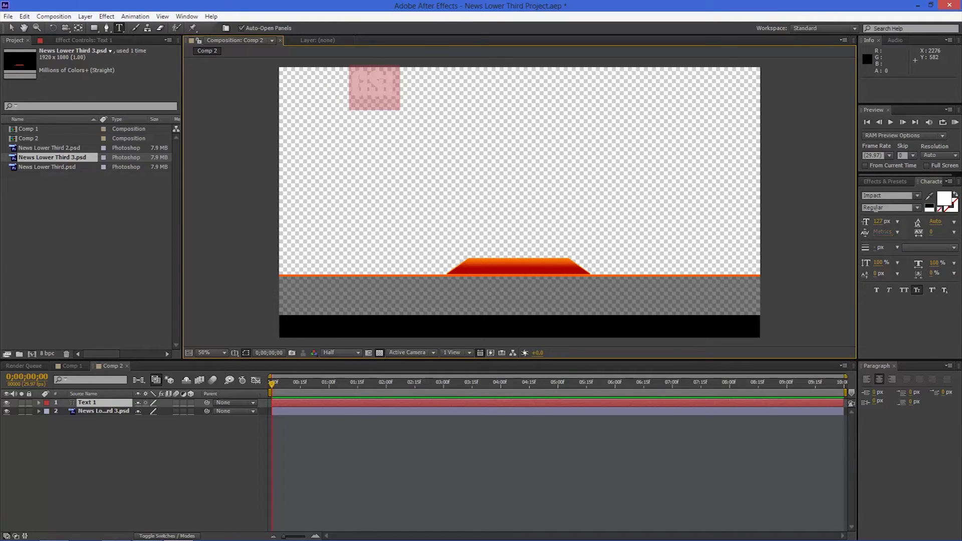
pyautogui.click(948, 203)
pyautogui.moveTo(125, 36); pyautogui.dragTo(139, 51)
pyautogui.click(239, 24)
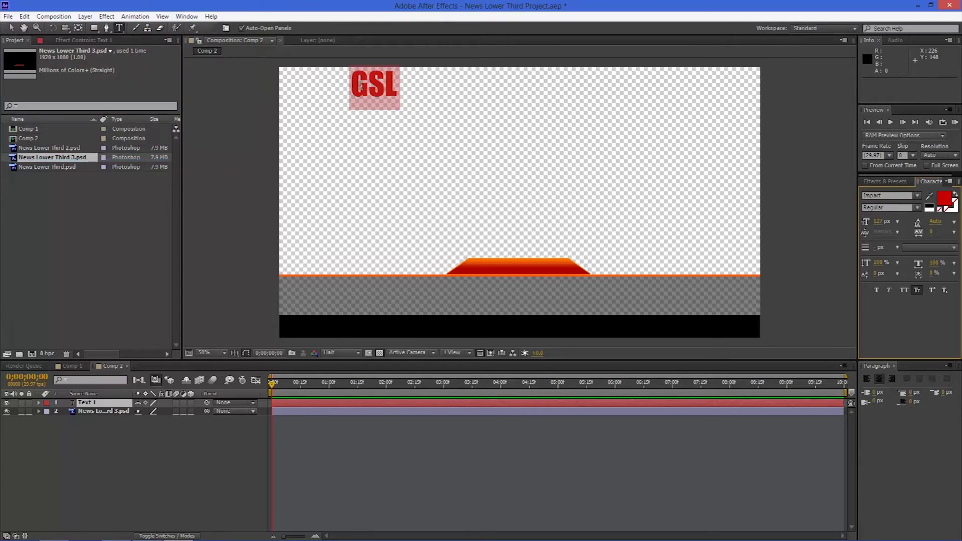
pyautogui.click(12, 29)
pyautogui.moveTo(375, 91); pyautogui.dragTo(315, 301)
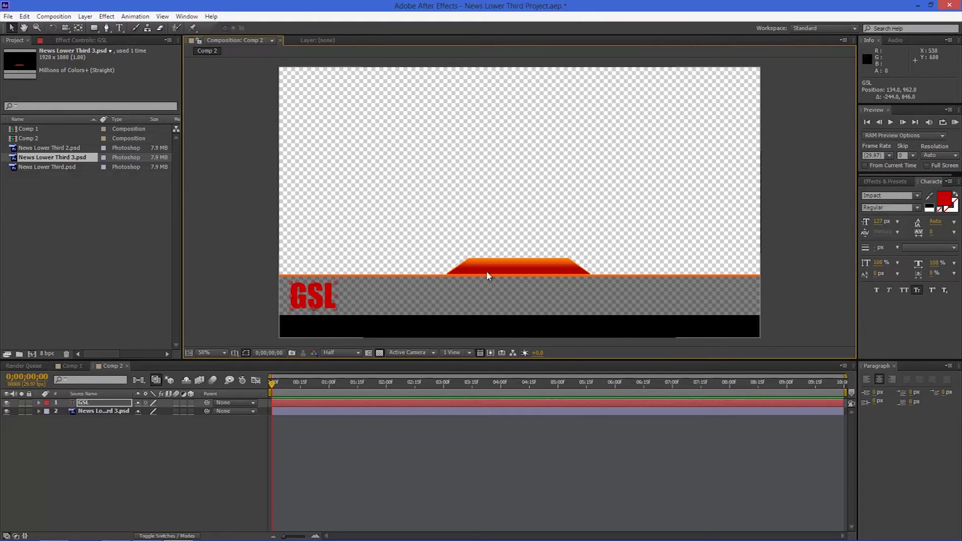
# - Apply the Drop Shadow effect to the GSL text
pyautogui.click(889, 182)
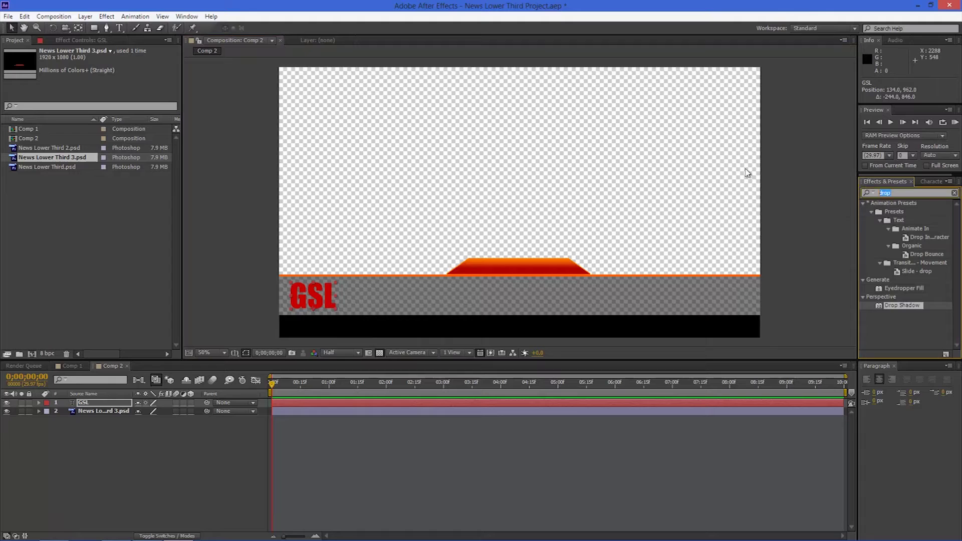
pyautogui.press('BackSpace')
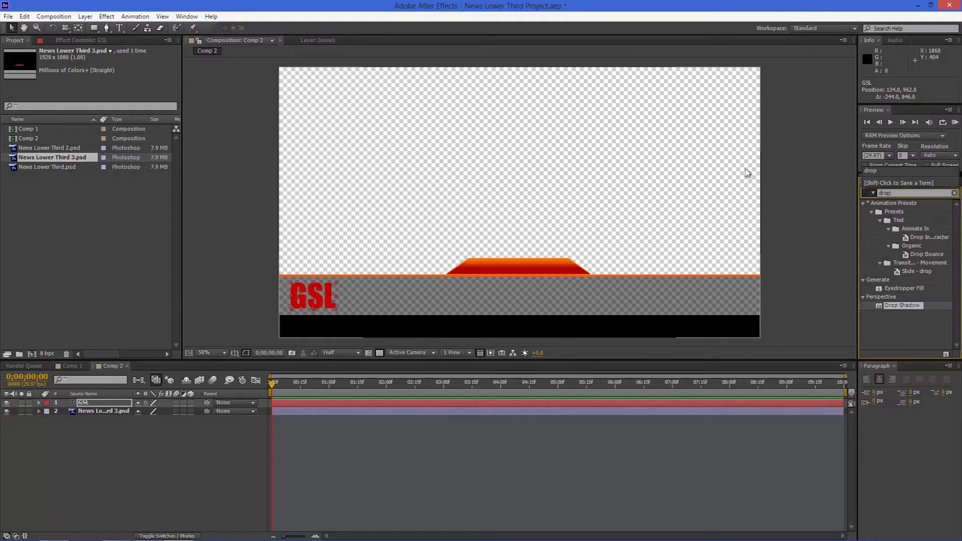
pyautogui.moveTo(878, 305); pyautogui.dragTo(300, 301)
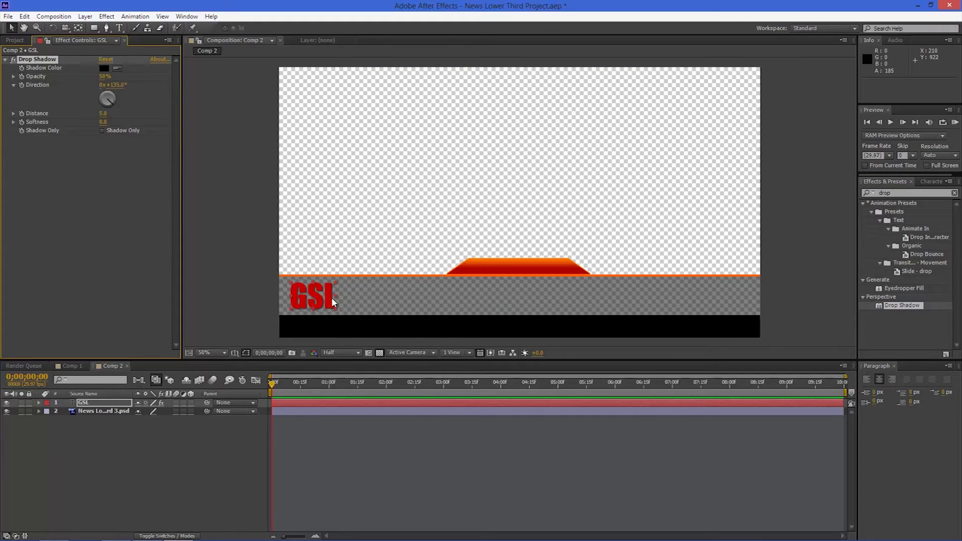
# - Duplicate the GSL text layer, move the copy to the right of the original and change its text to HD
pyautogui.click(96, 403)
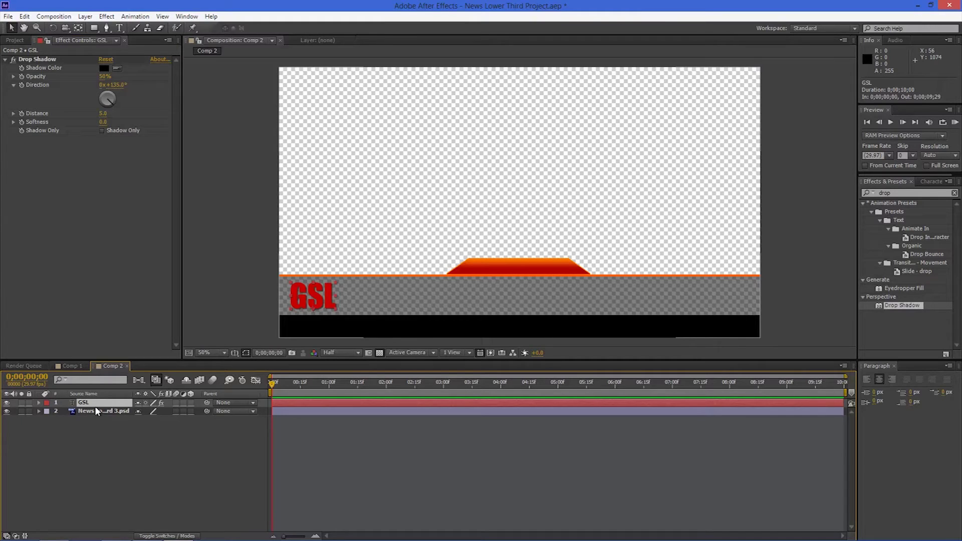
pyautogui.hotkey('ctrl', 'd')
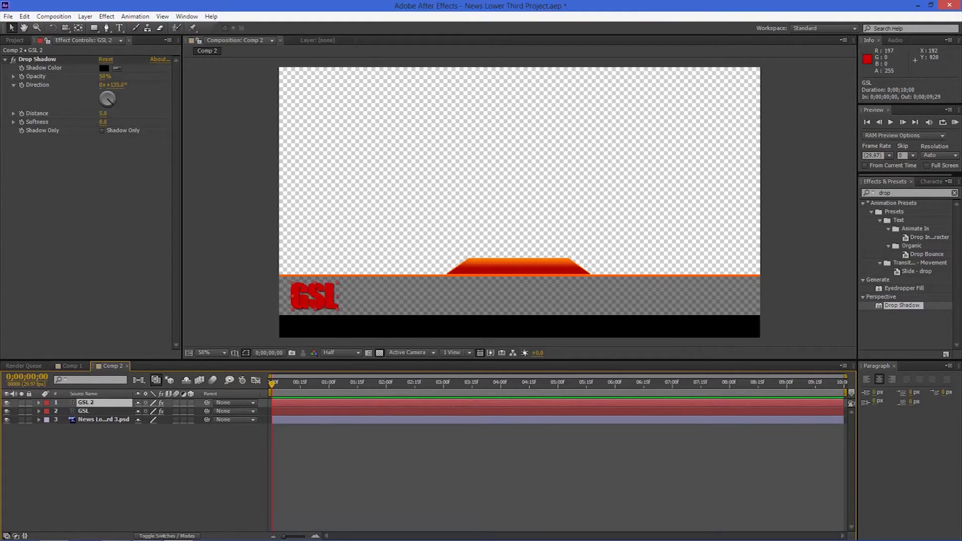
pyautogui.moveTo(314, 295); pyautogui.dragTo(396, 298)
pyautogui.doubleClick(107, 406)
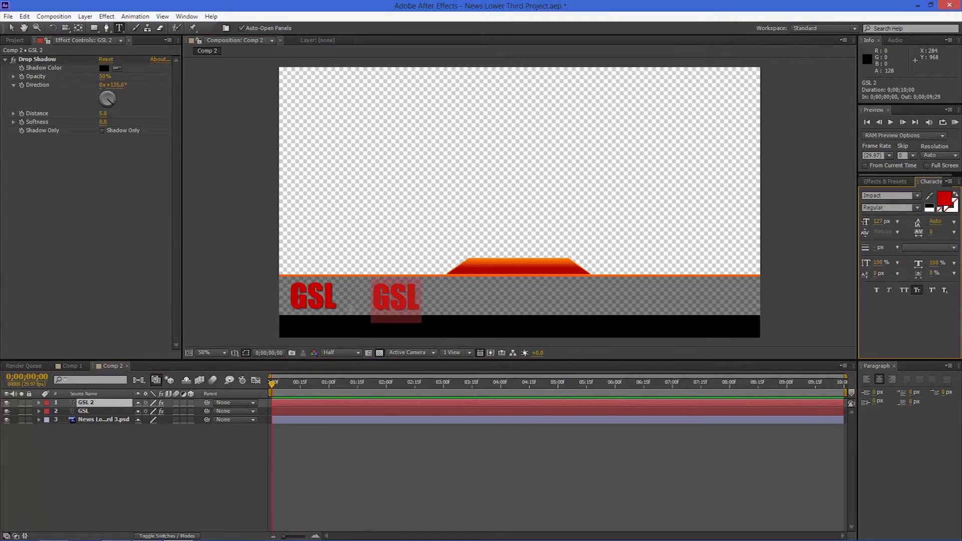
pyautogui.write('HD')
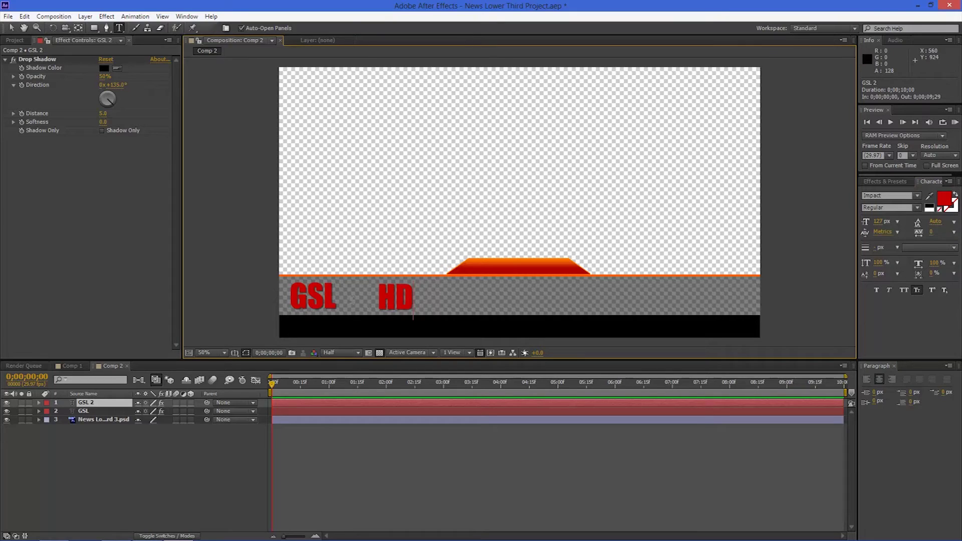
# - Recolour the HD text white (FFFFFF)
pyautogui.hotkey('ctrl', 'a')
pyautogui.click(952, 202)
pyautogui.moveTo(63, 47); pyautogui.dragTo(1, 9)
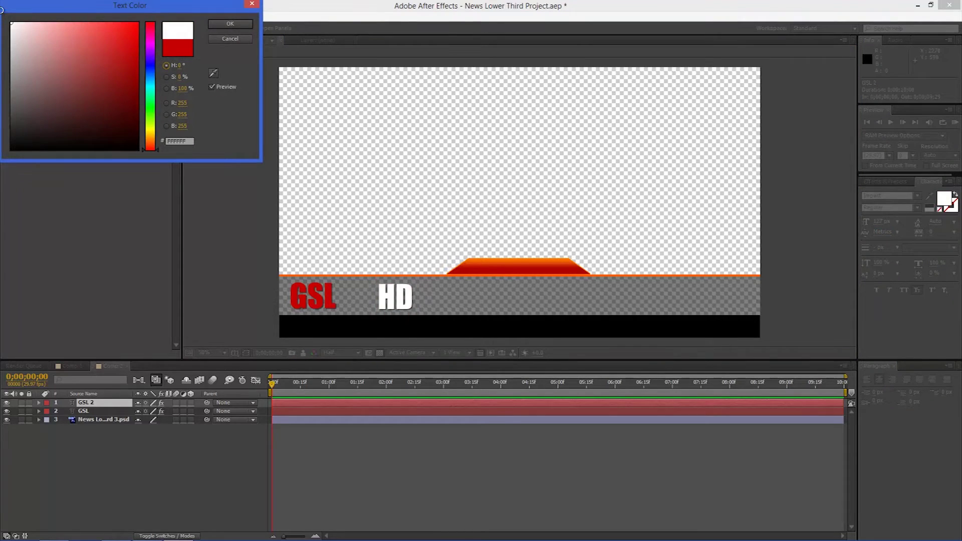
pyautogui.click(230, 24)
pyautogui.click(12, 27)
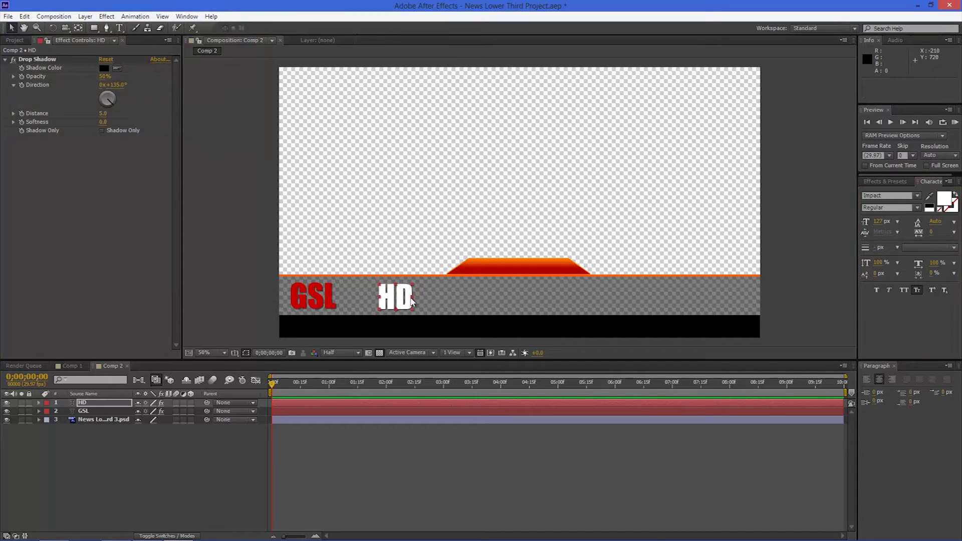
# - Move the HD text directly against the right side of GSL and nudge it into line with it
pyautogui.moveTo(399, 303); pyautogui.dragTo(357, 300)
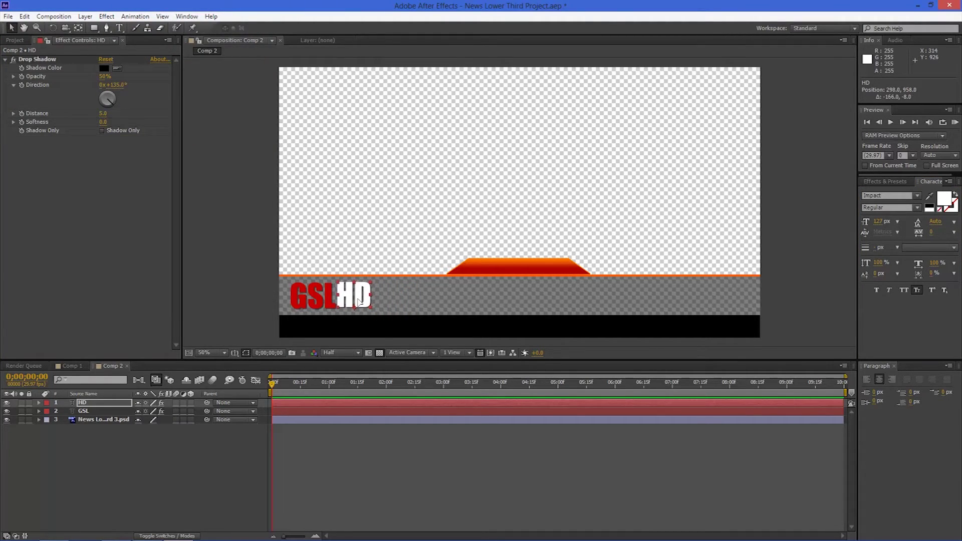
pyautogui.click(378, 452)
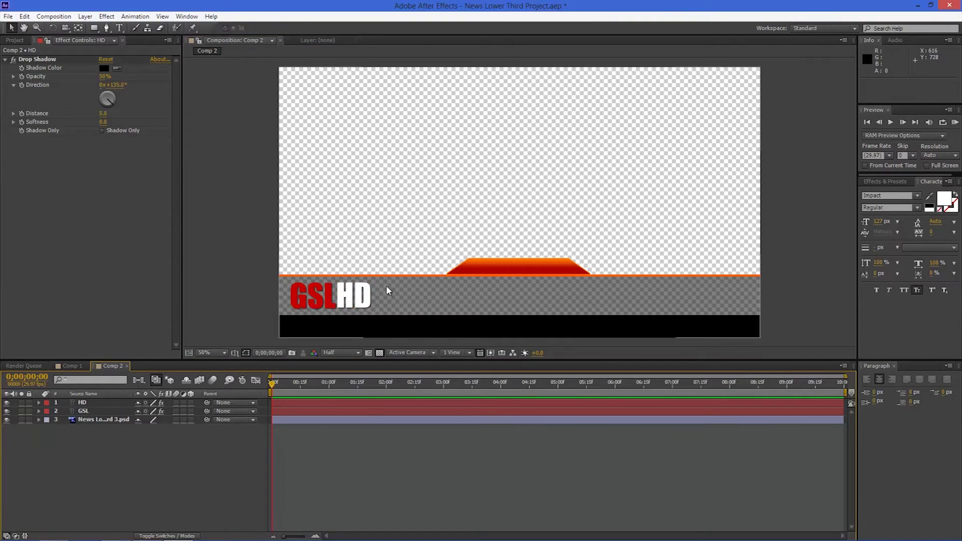
pyautogui.click(356, 303)
pyautogui.press('Up')
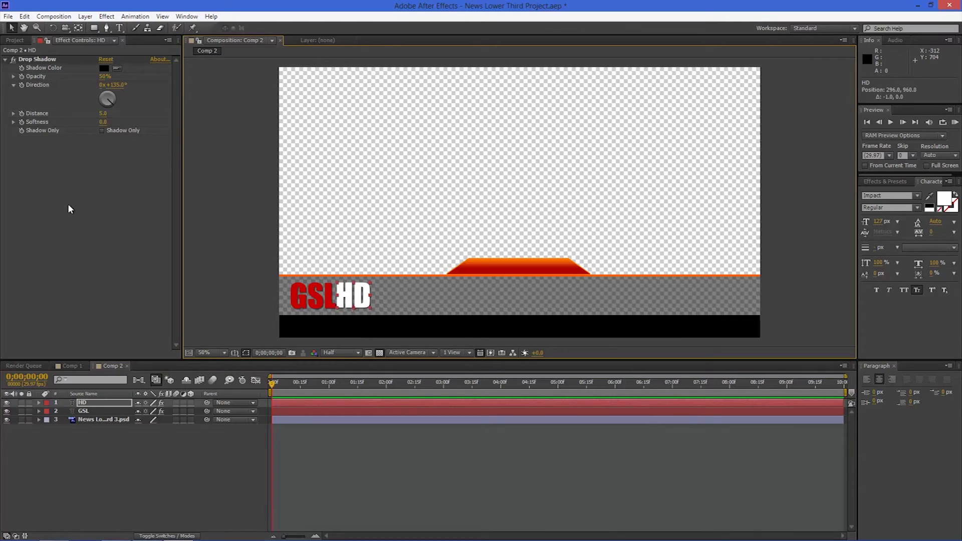
pyautogui.click(204, 496)
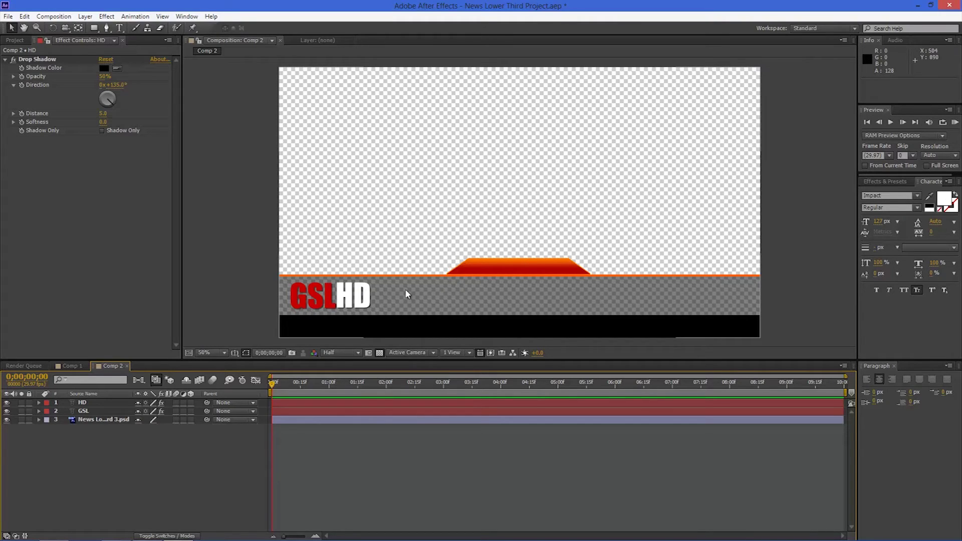
# - Add a new text layer reading Breaking News near the upper left of the frame
pyautogui.click(94, 27)
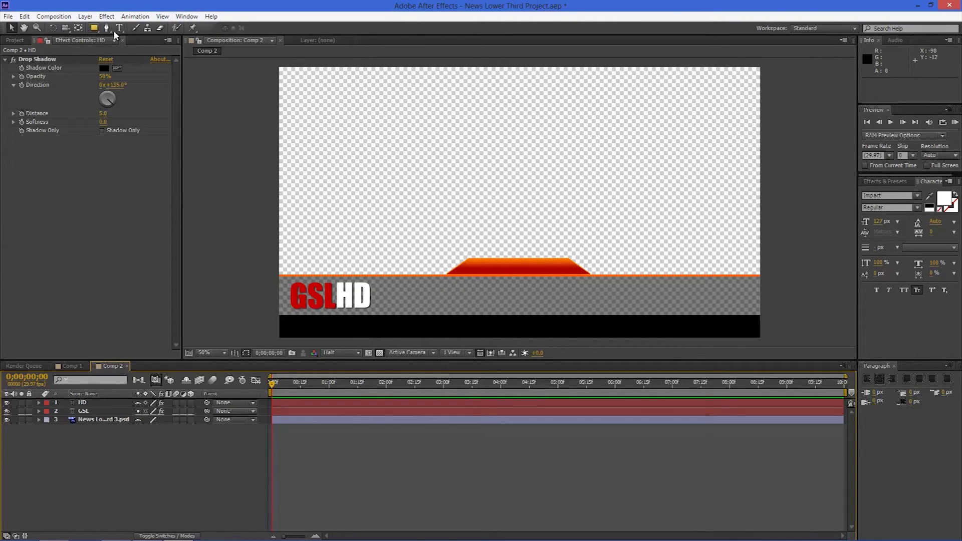
pyautogui.click(120, 28)
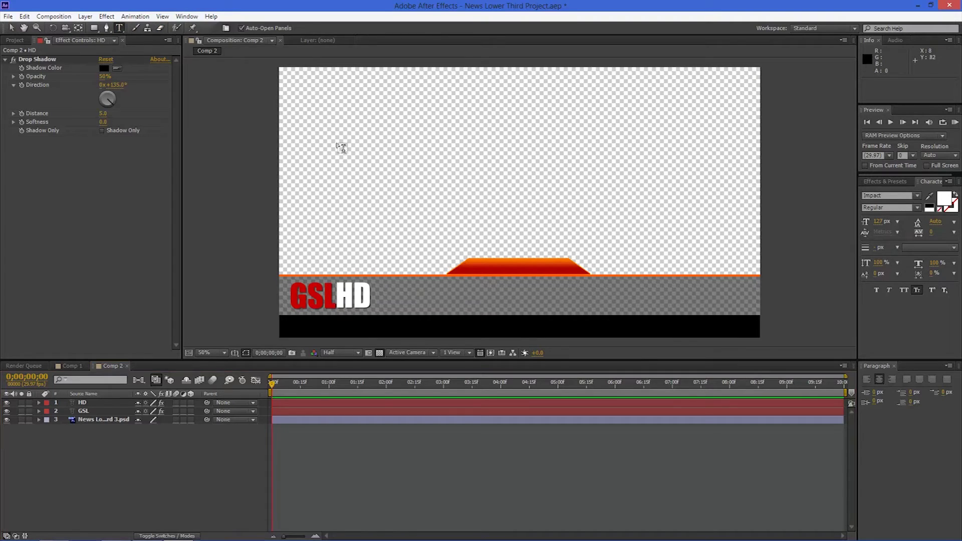
pyautogui.click(365, 116)
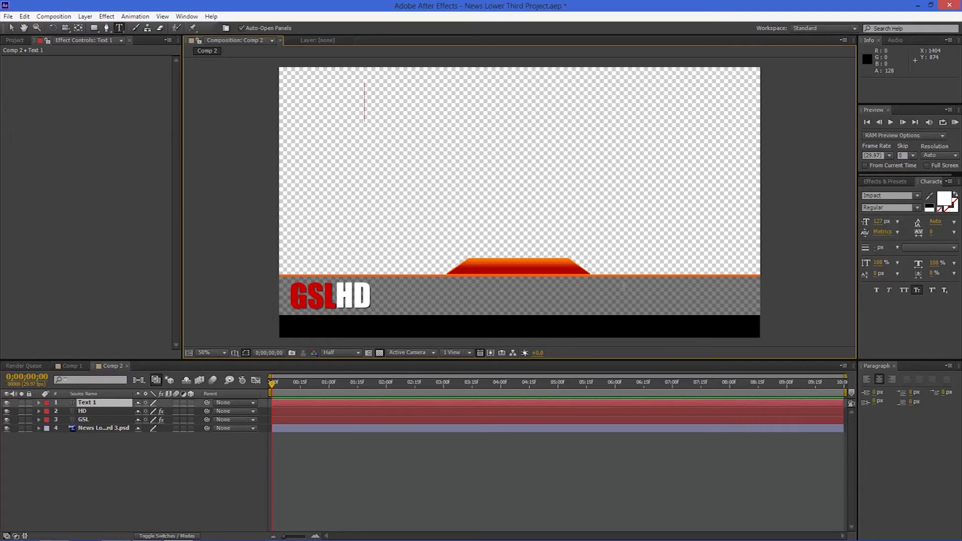
pyautogui.write('Brea')
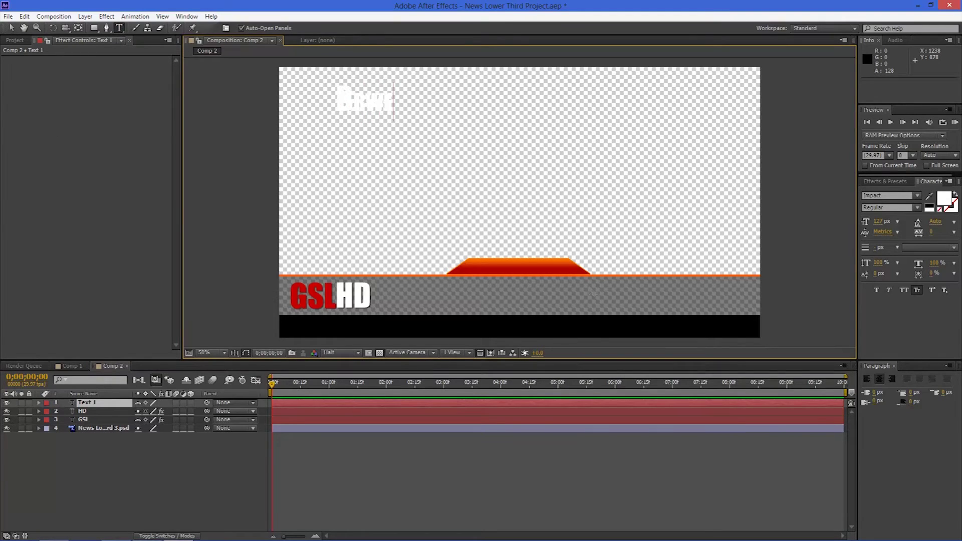
pyautogui.write('king News')
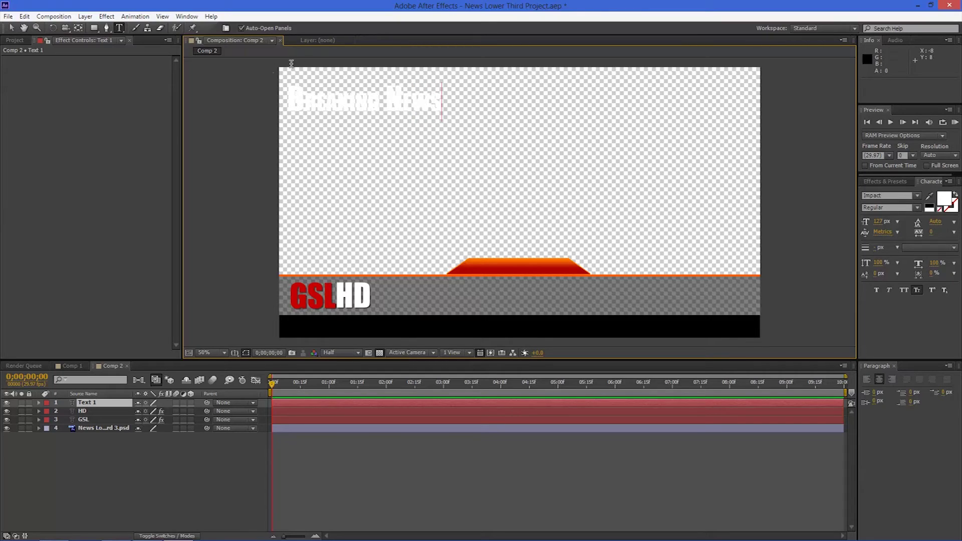
# - Set the Breaking News text size to 87 px and move the text onto the orange tab above the bar
pyautogui.moveTo(383, 107); pyautogui.dragTo(243, 111)
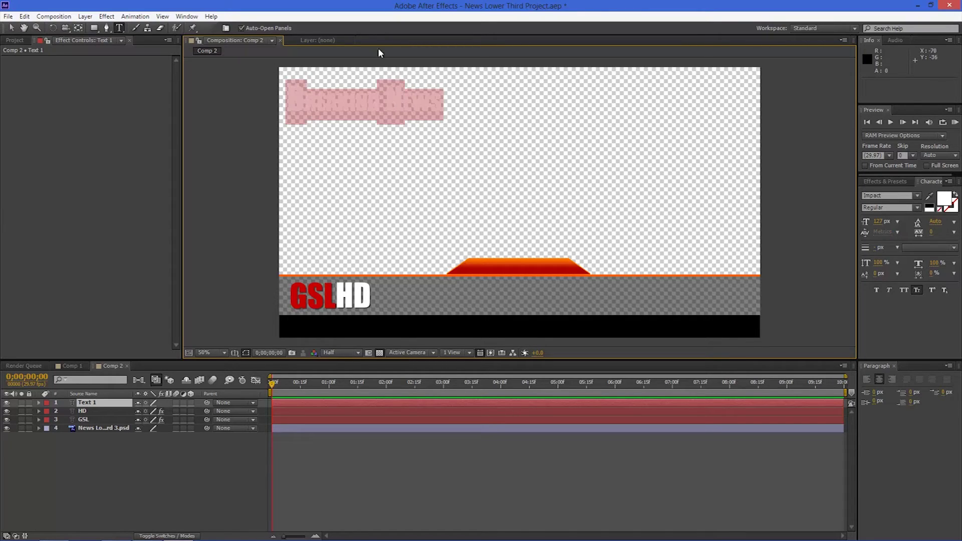
pyautogui.moveTo(879, 226); pyautogui.dragTo(856, 221)
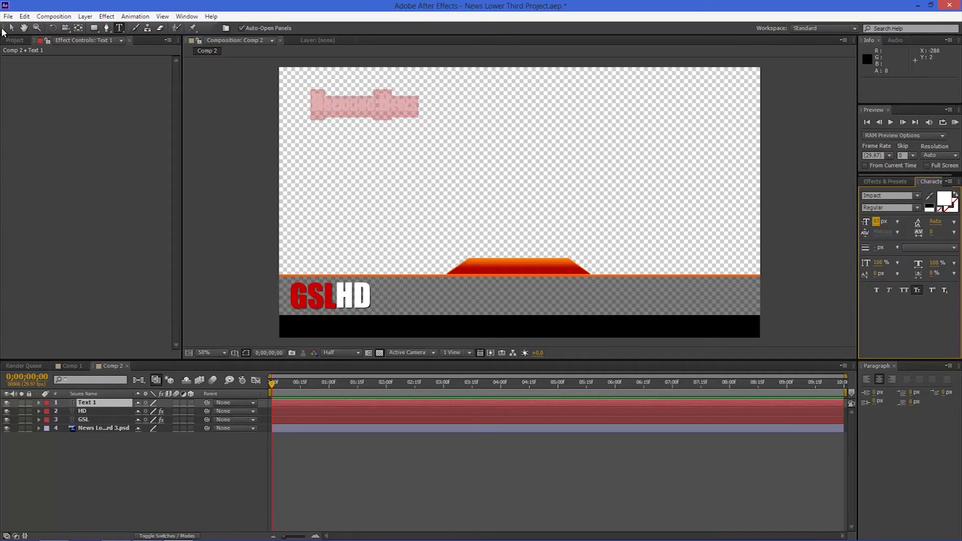
pyautogui.click(11, 28)
pyautogui.moveTo(385, 100); pyautogui.dragTo(539, 263)
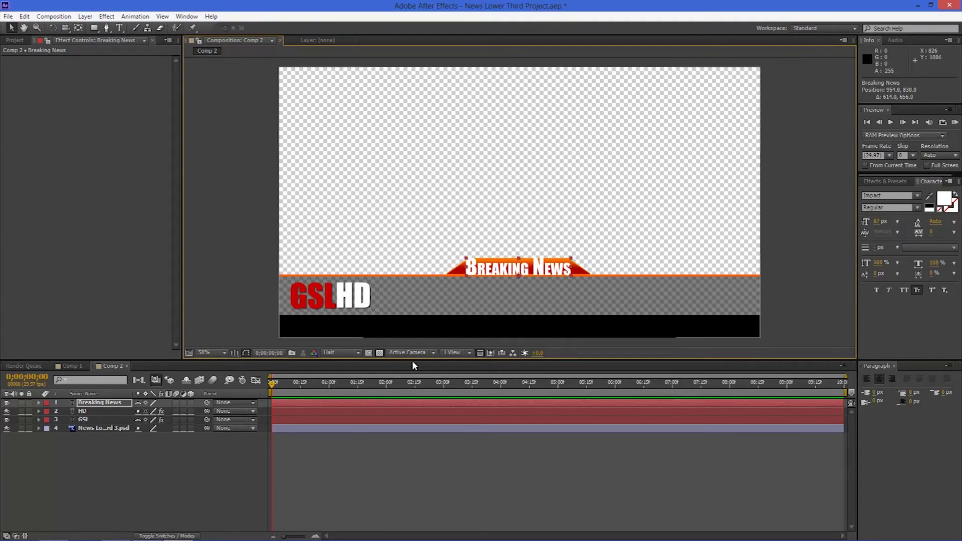
# - Reduce the Breaking News text to 75 px and nudge it to sit centred on the orange tab
pyautogui.click(118, 401)
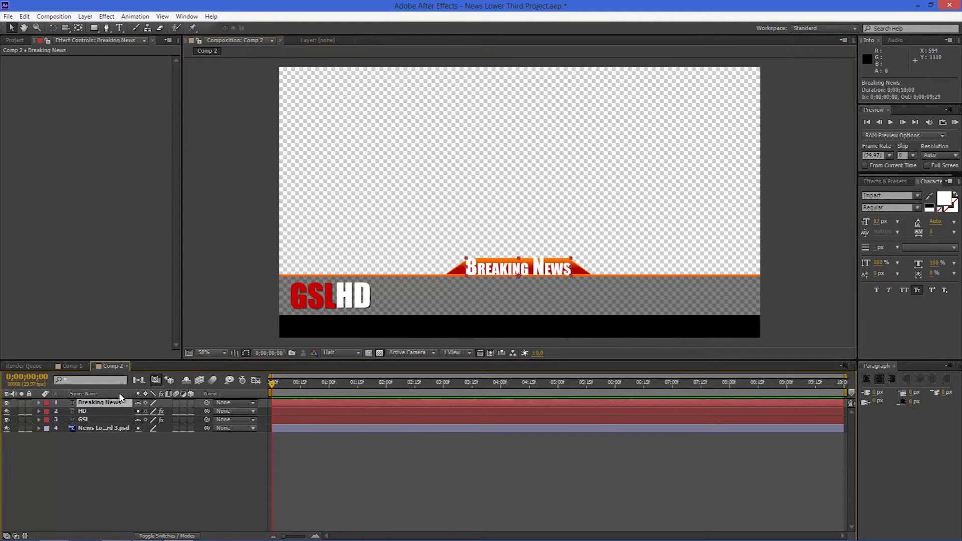
pyautogui.doubleClick(119, 405)
pyautogui.moveTo(879, 222); pyautogui.dragTo(875, 225)
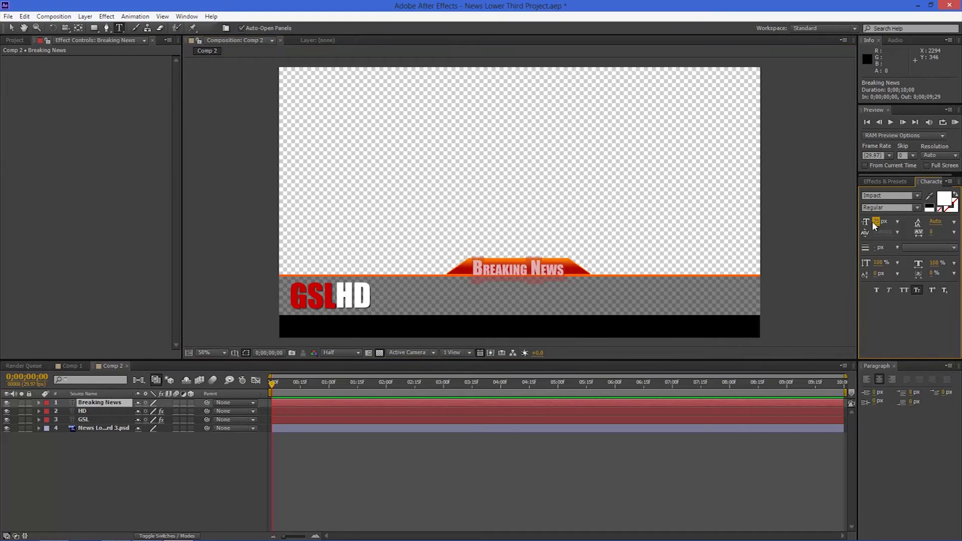
pyautogui.click(8, 28)
pyautogui.press('Up')
pyautogui.press('Down')
pyautogui.press('Down')
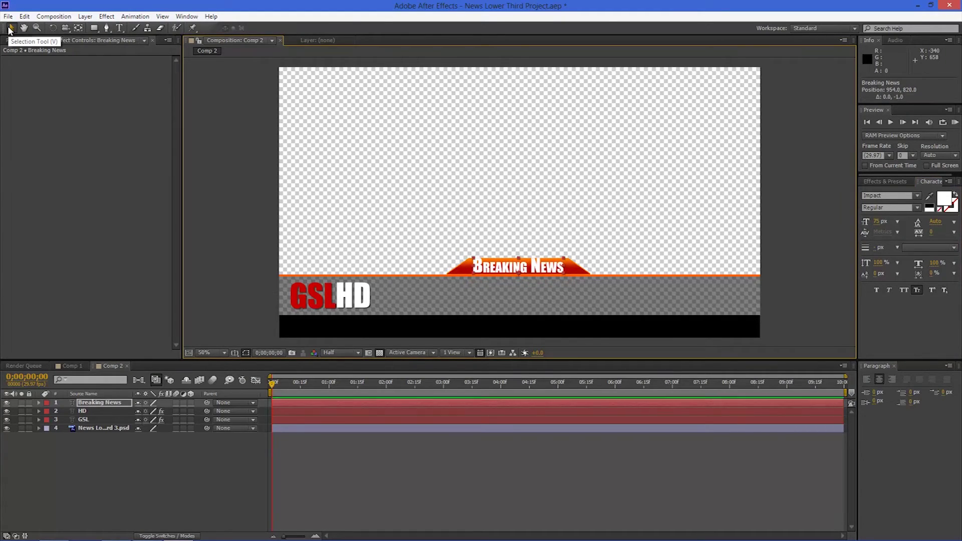
pyautogui.press('Right')
pyautogui.press('Right')
pyautogui.press('Up')
pyautogui.press('Up')
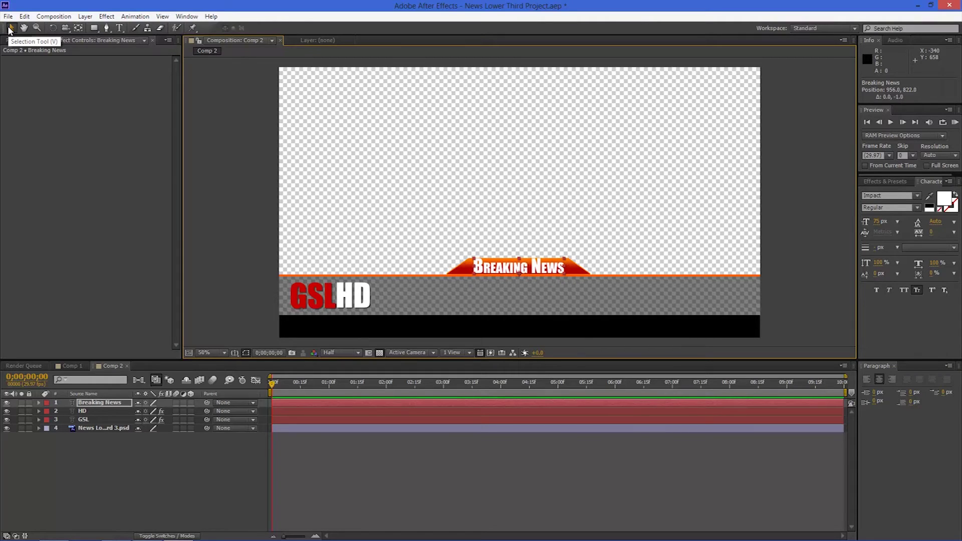
# - Apply the Drop Shadow effect to the Breaking News text
pyautogui.click(897, 180)
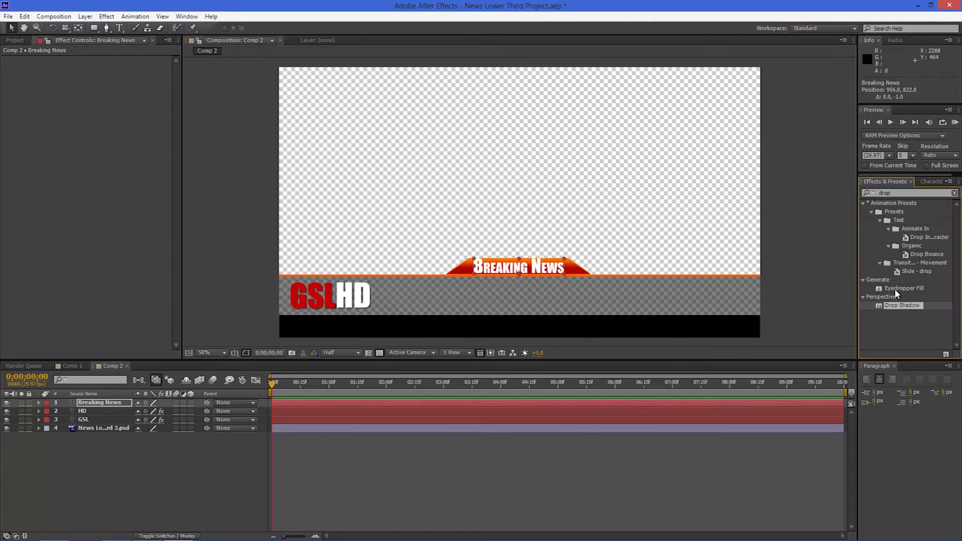
pyautogui.moveTo(875, 306); pyautogui.dragTo(576, 300)
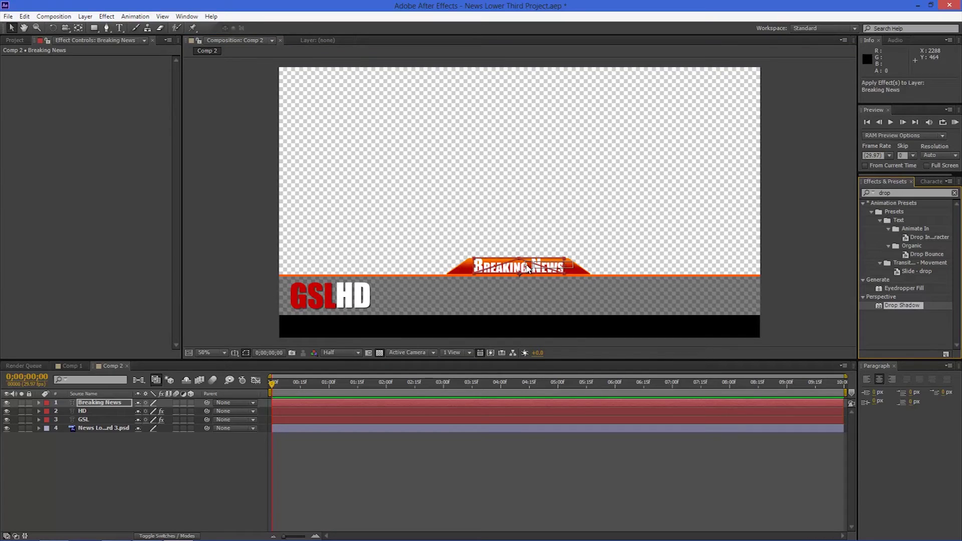
pyautogui.click(164, 480)
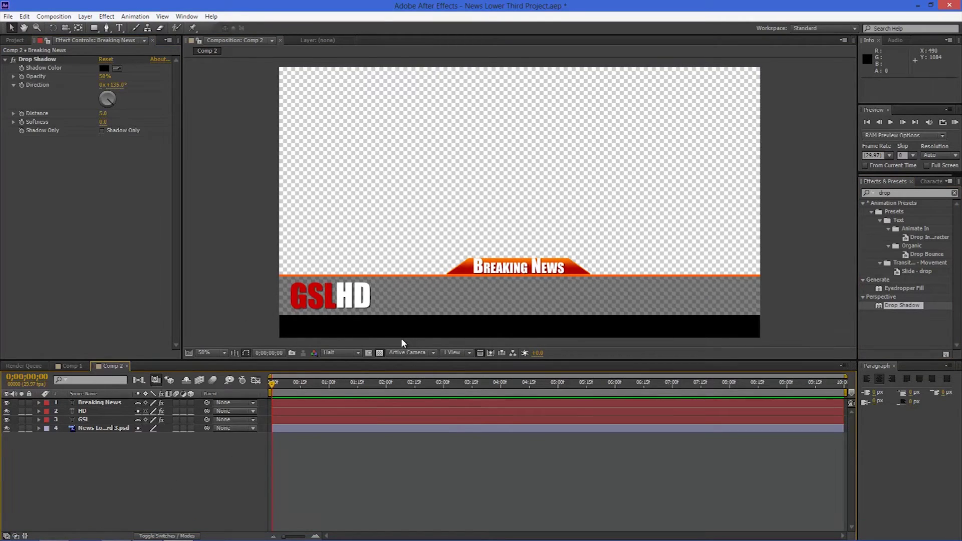
# - Reduce the Breaking News text size to 70 px
pyautogui.click(90, 402)
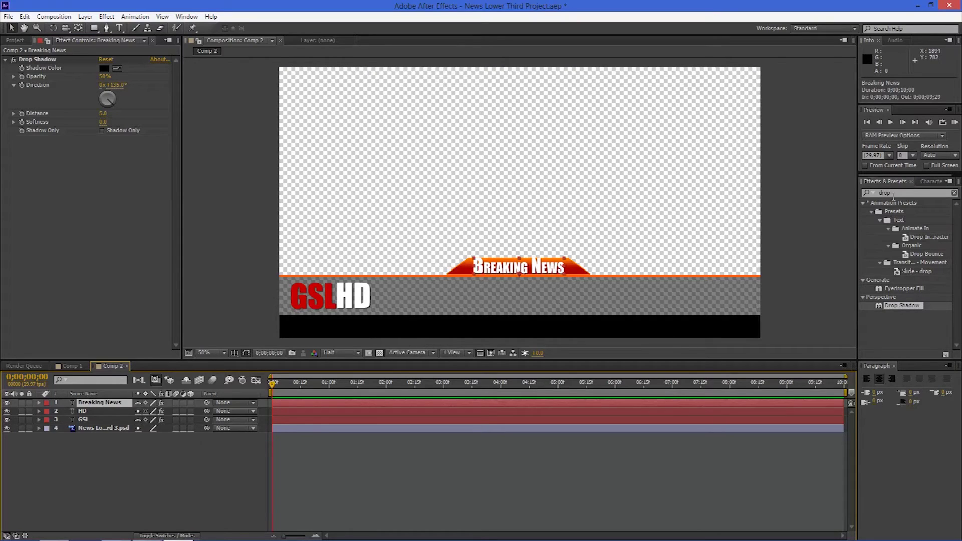
pyautogui.click(937, 183)
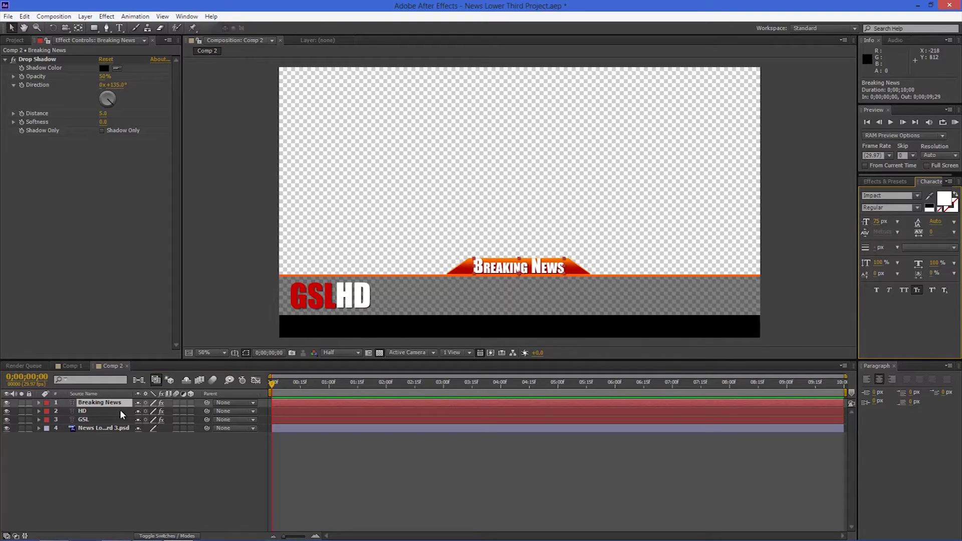
pyautogui.doubleClick(119, 403)
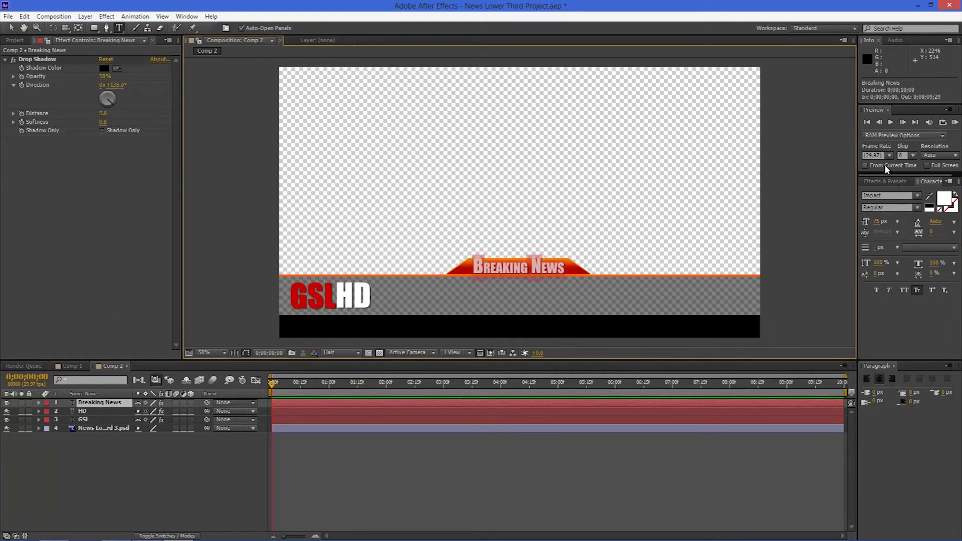
pyautogui.moveTo(878, 221); pyautogui.dragTo(873, 224)
pyautogui.click(11, 27)
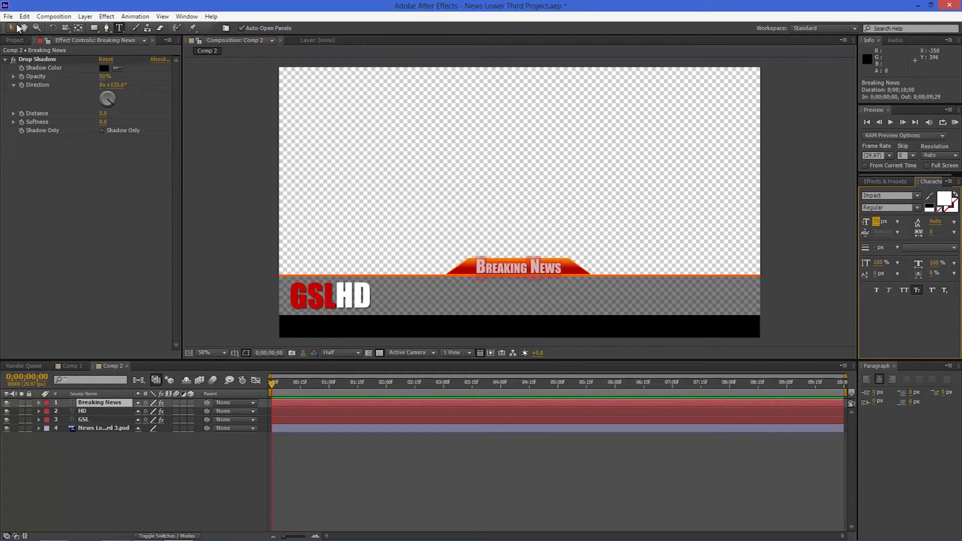
pyautogui.click(207, 484)
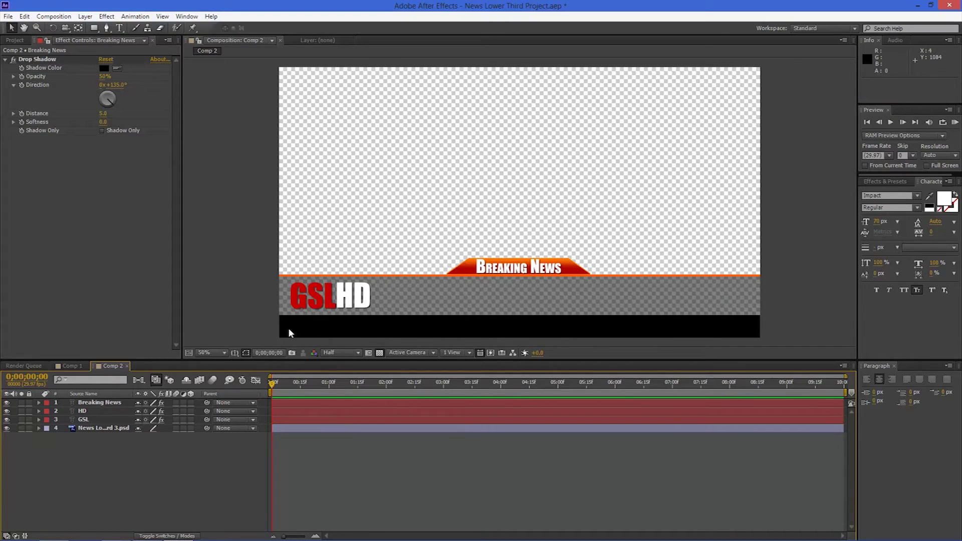
# - Add a headline text layer in Franklin Gothic Book near the frame's top reading Genius Studios Lab Teaches Lower third
pyautogui.click(918, 196)
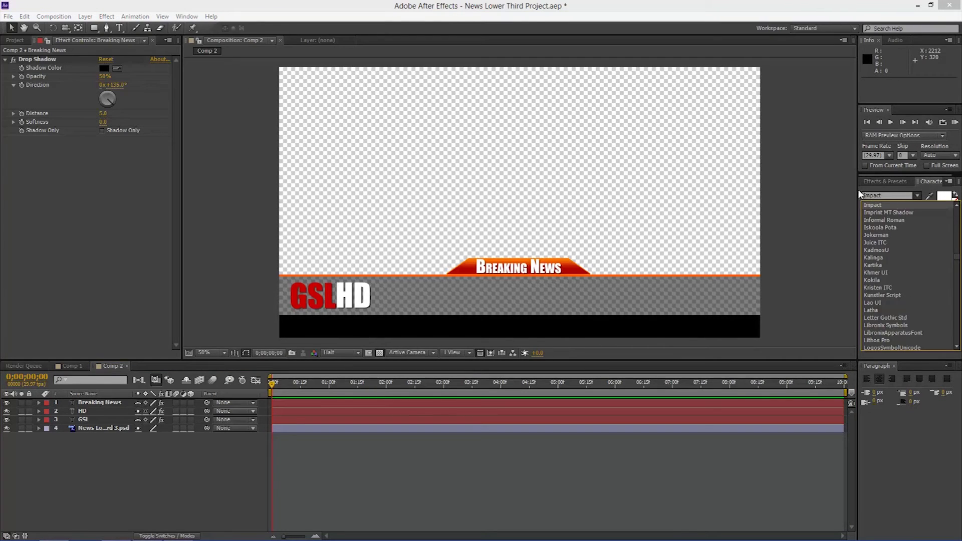
pyautogui.click(797, 190)
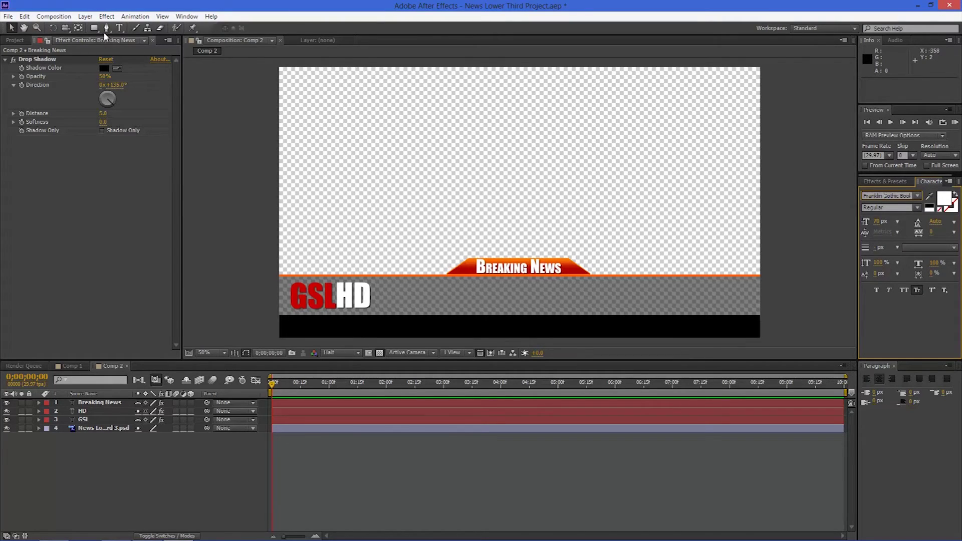
pyautogui.click(119, 28)
pyautogui.click(405, 107)
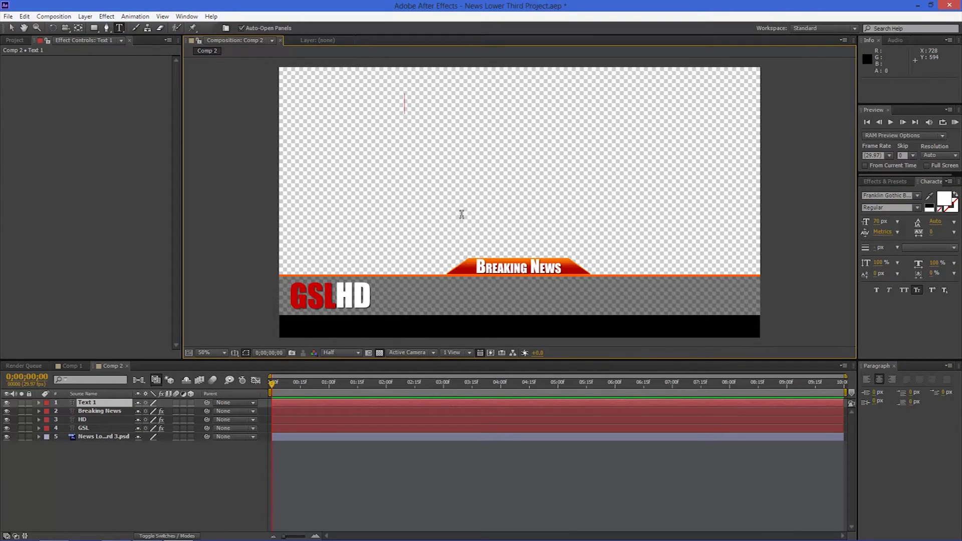
pyautogui.write('GSLius ')
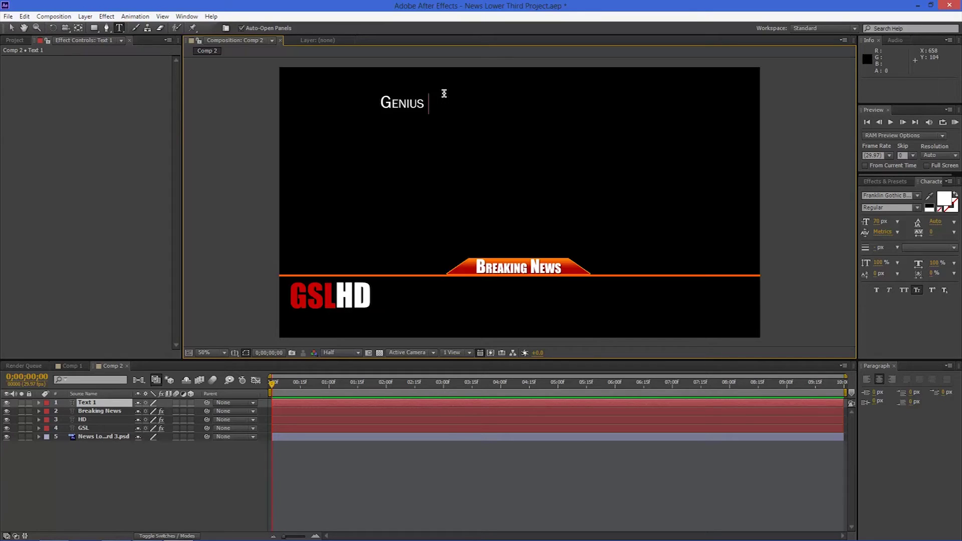
pyautogui.write('Studios Lab')
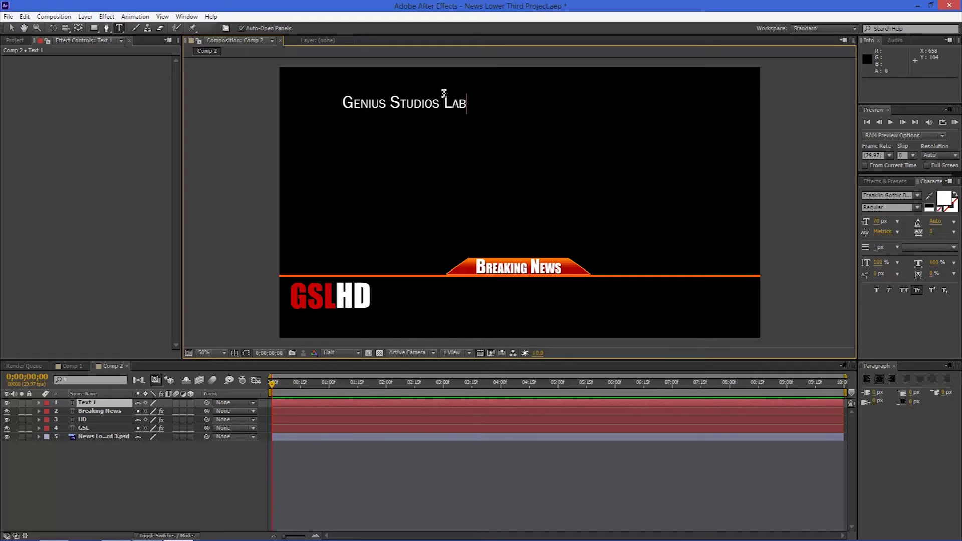
pyautogui.write(' Te')
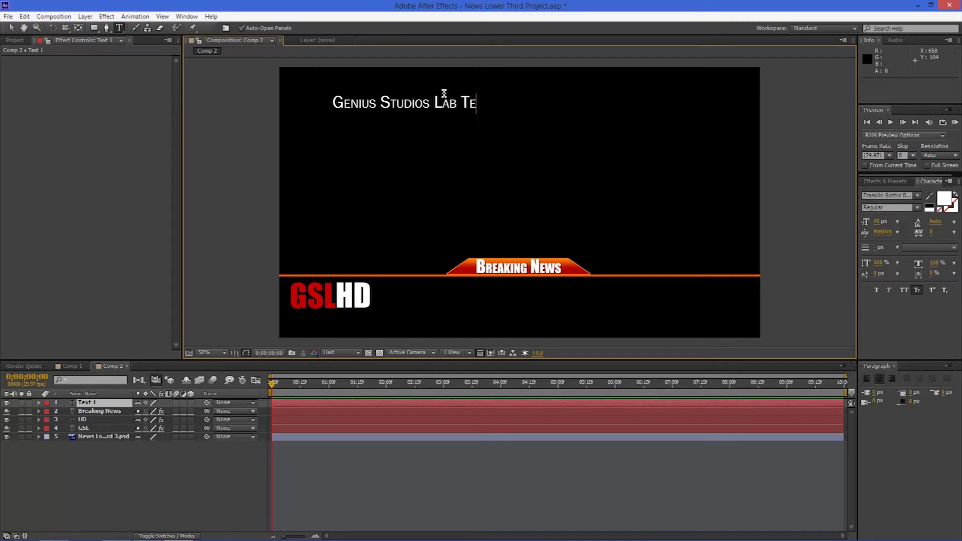
pyautogui.write('aches L')
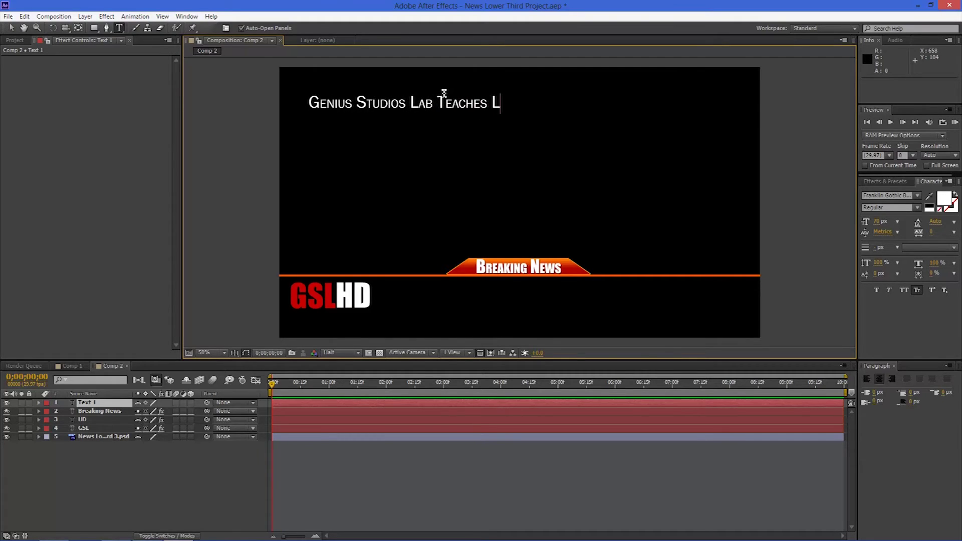
pyautogui.write('ower third')
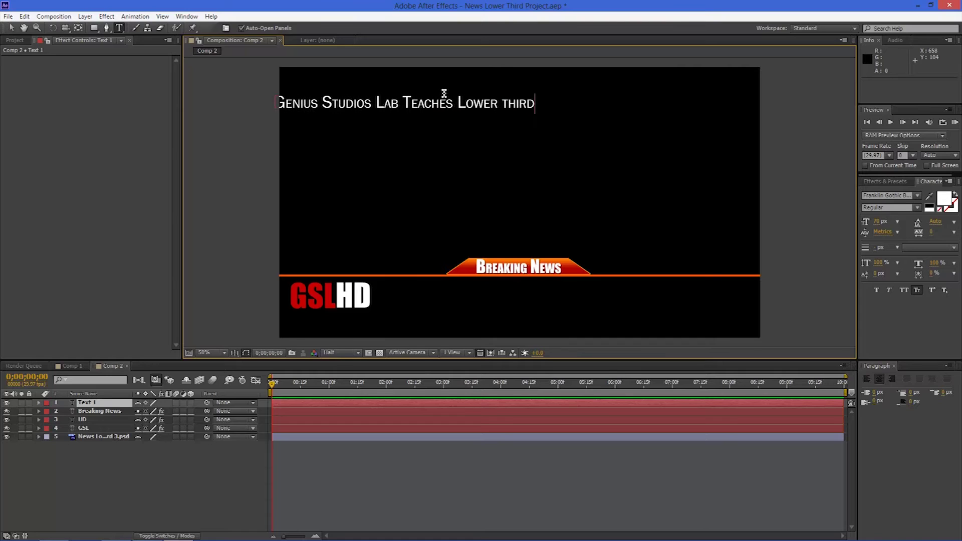
# - Replace the last word of the headline with Thirds
pyautogui.press('BackSpace')
pyautogui.press('BackSpace')
pyautogui.press('BackSpace')
pyautogui.press('BackSpace')
pyautogui.press('BackSpace')
pyautogui.write('Thirds')
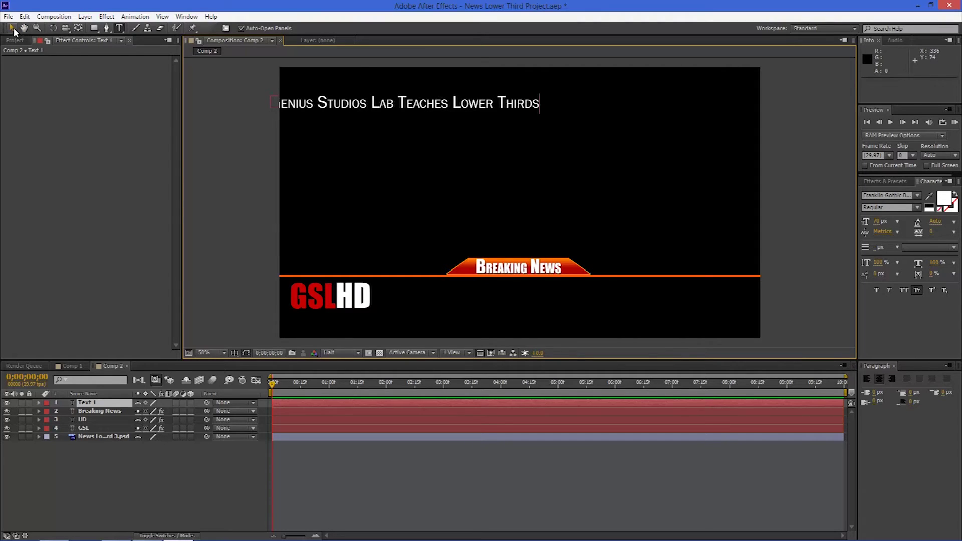
# - Move the Genius Studios headline into the lower part of the grey bar and show the transparency grid
pyautogui.click(13, 27)
pyautogui.moveTo(448, 104); pyautogui.dragTo(561, 108)
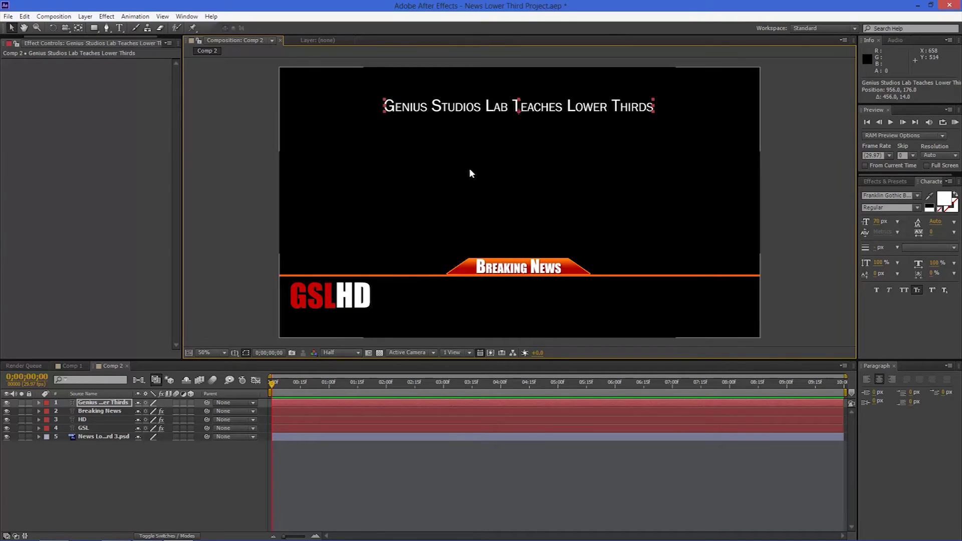
pyautogui.moveTo(555, 127); pyautogui.dragTo(561, 308)
pyautogui.click(369, 352)
pyautogui.click(379, 353)
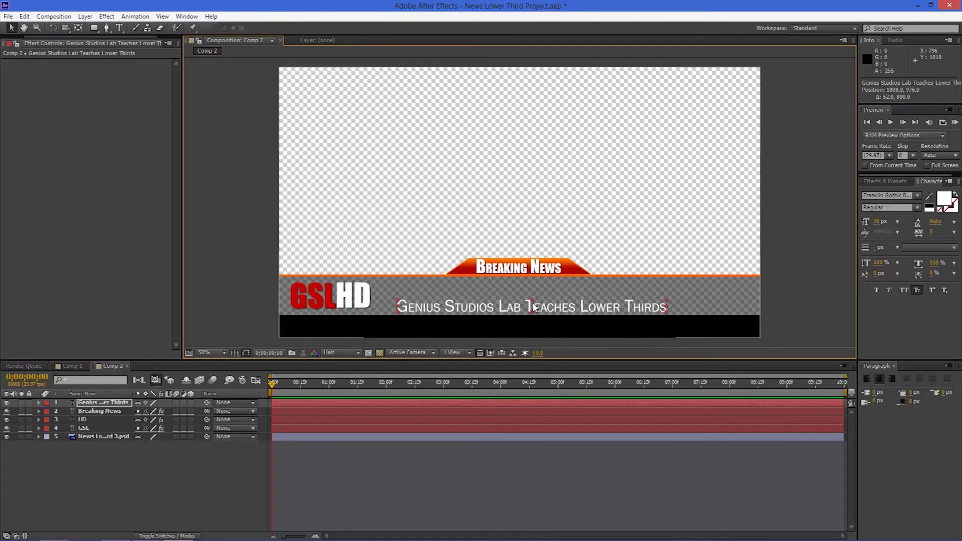
pyautogui.moveTo(540, 305); pyautogui.dragTo(540, 304)
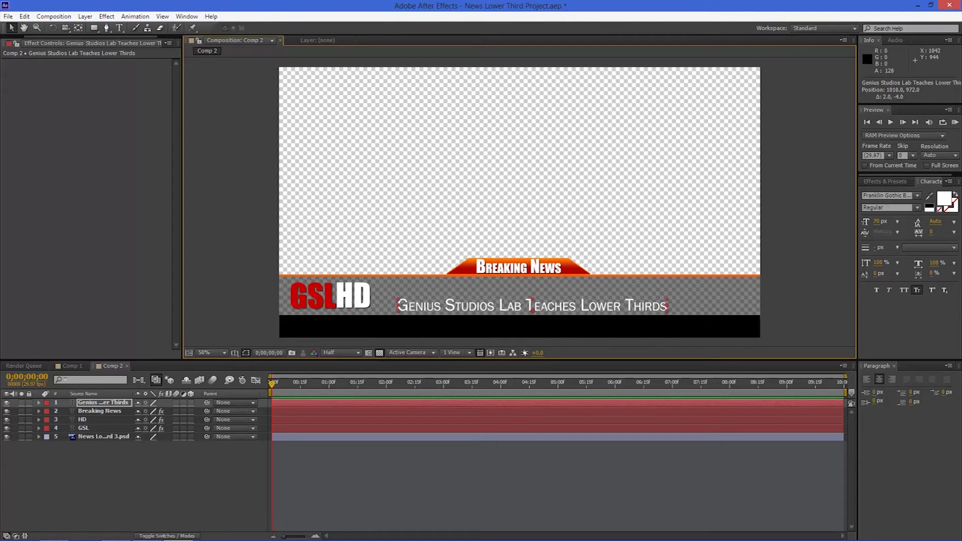
# - Add a second headline text layer near the frame's top reading LEARN NEWS LOWER THIRDS TODAY
pyautogui.click(121, 29)
pyautogui.click(373, 98)
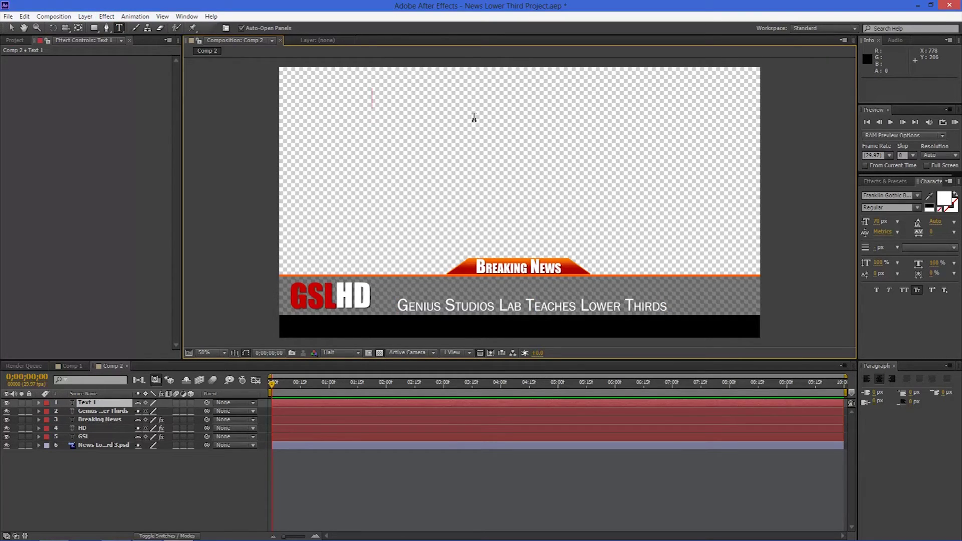
pyautogui.write('LEARN NEWS LOWER THIRDS TODAY')
pyautogui.click(13, 27)
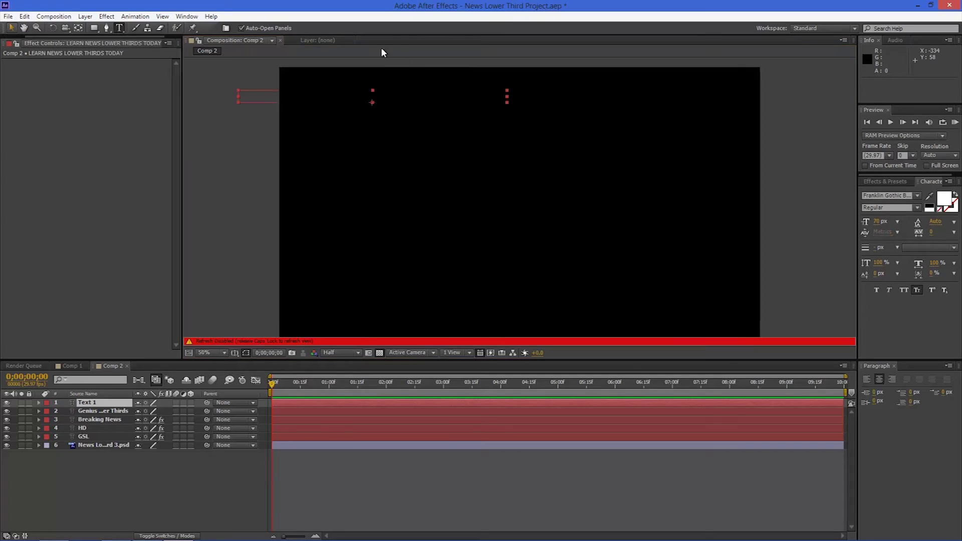
pyautogui.press('capslock')
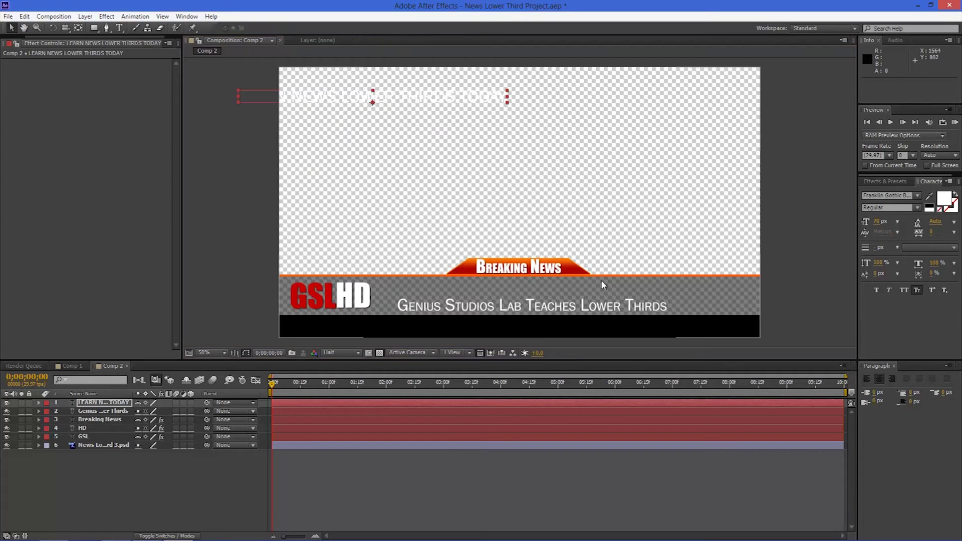
# - Place the LEARN NEWS headline above the Genius Studios line, just beside the GSL HD logo, at a text size of 97 px
pyautogui.moveTo(472, 93); pyautogui.dragTo(633, 285)
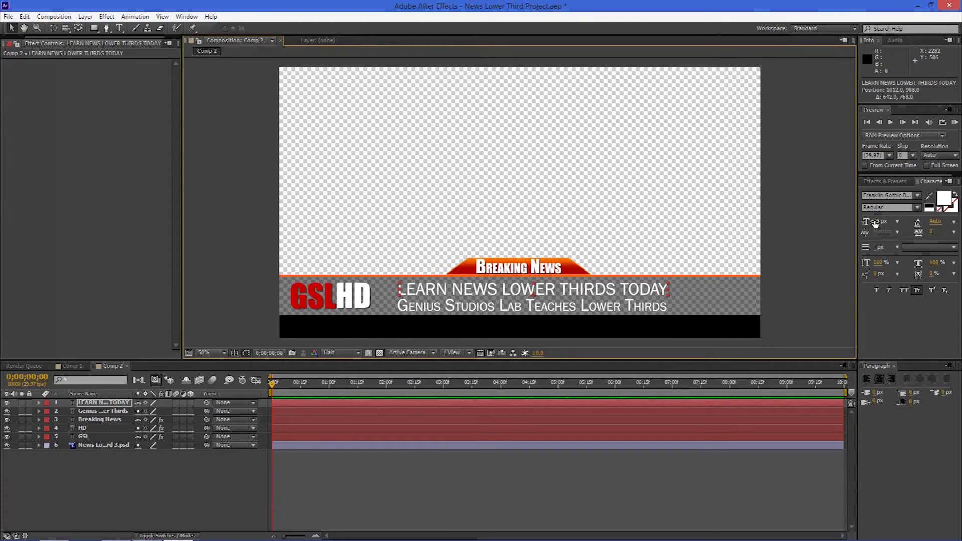
pyautogui.moveTo(875, 226); pyautogui.dragTo(893, 221)
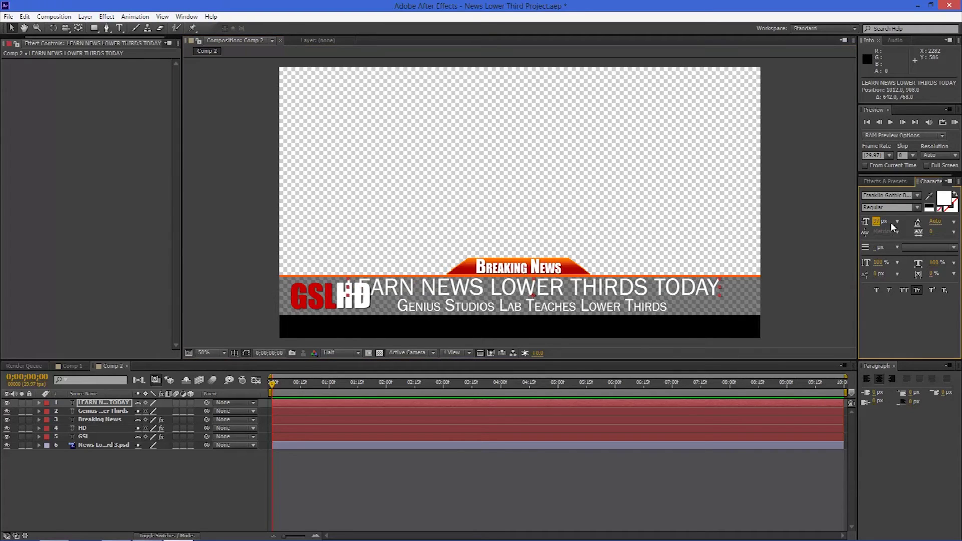
pyautogui.moveTo(642, 289); pyautogui.dragTo(674, 292)
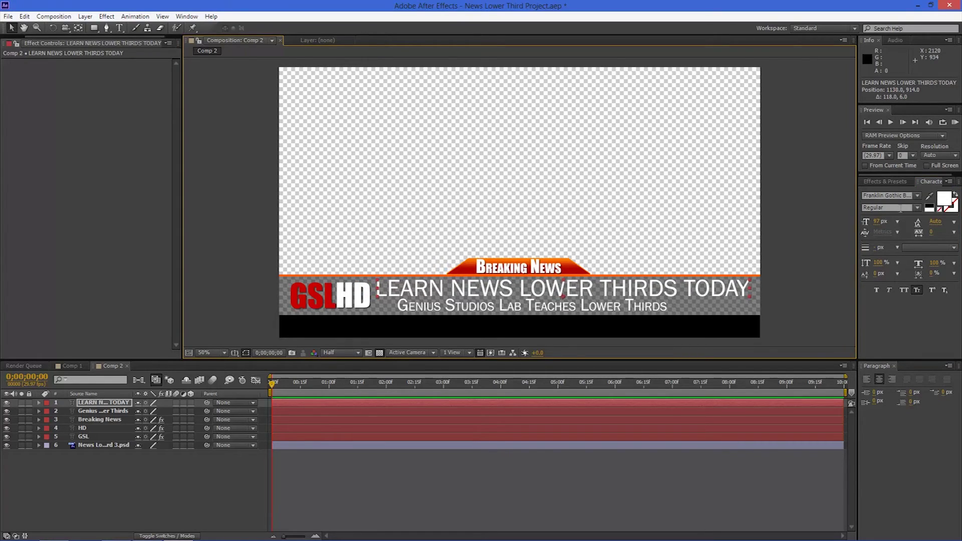
# - Apply the Drop Shadow effect to both headline text layers
pyautogui.click(901, 184)
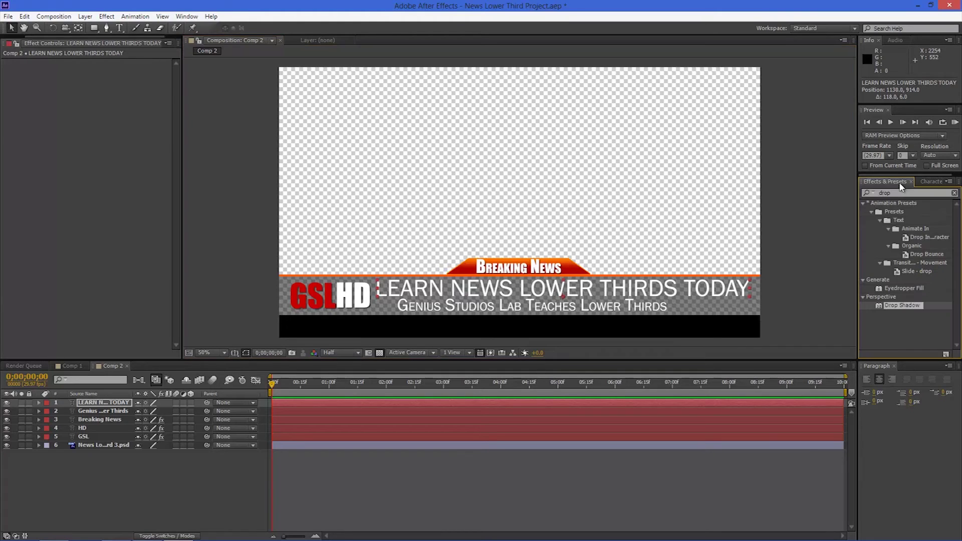
pyautogui.moveTo(881, 307); pyautogui.dragTo(681, 287)
pyautogui.moveTo(879, 309); pyautogui.dragTo(652, 307)
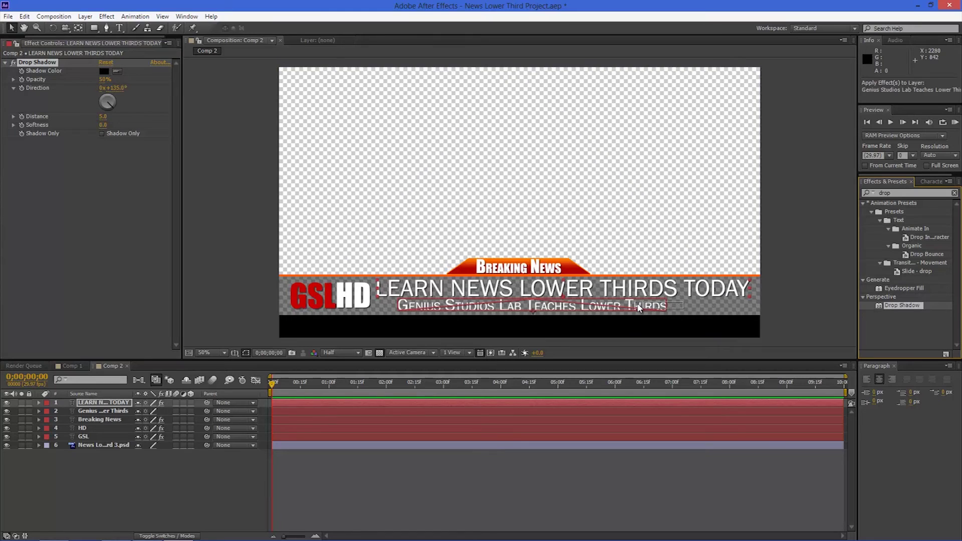
# - Align the Genius Studios line's left edge with the start of the larger headline above it
pyautogui.click(81, 412)
pyautogui.moveTo(493, 306); pyautogui.dragTo(471, 308)
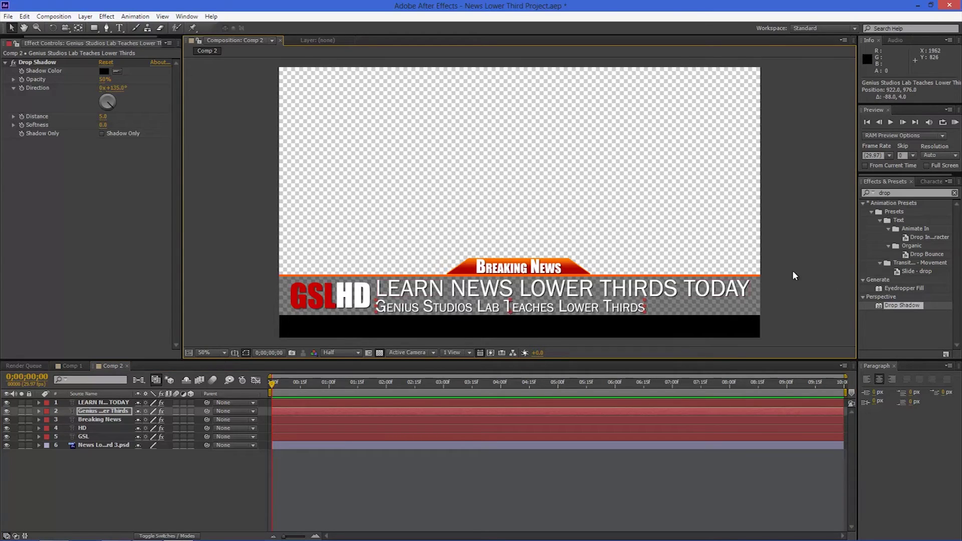
pyautogui.click(658, 301)
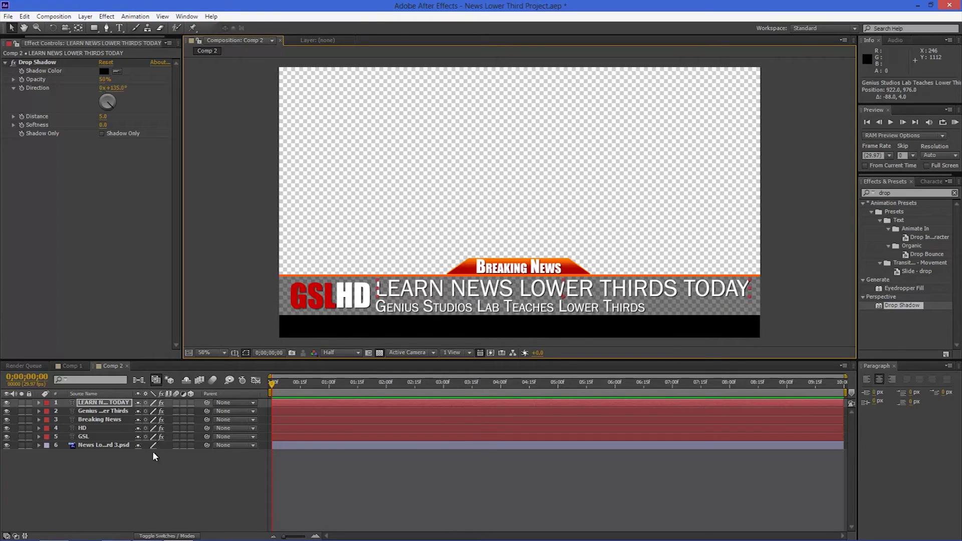
pyautogui.click(148, 468)
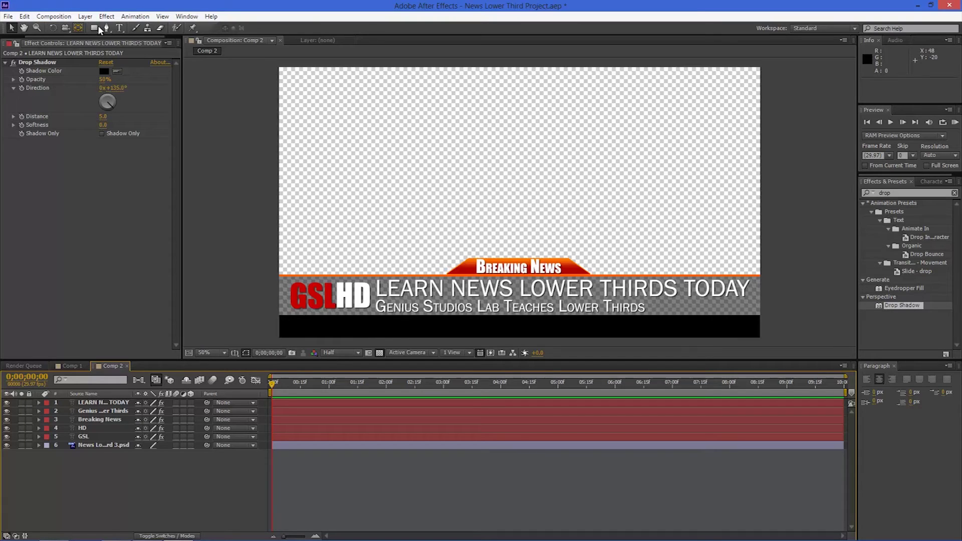
# - Add a text layer reading Plese Like and Subscribe and place it in the black strip below the grey bar
pyautogui.click(119, 28)
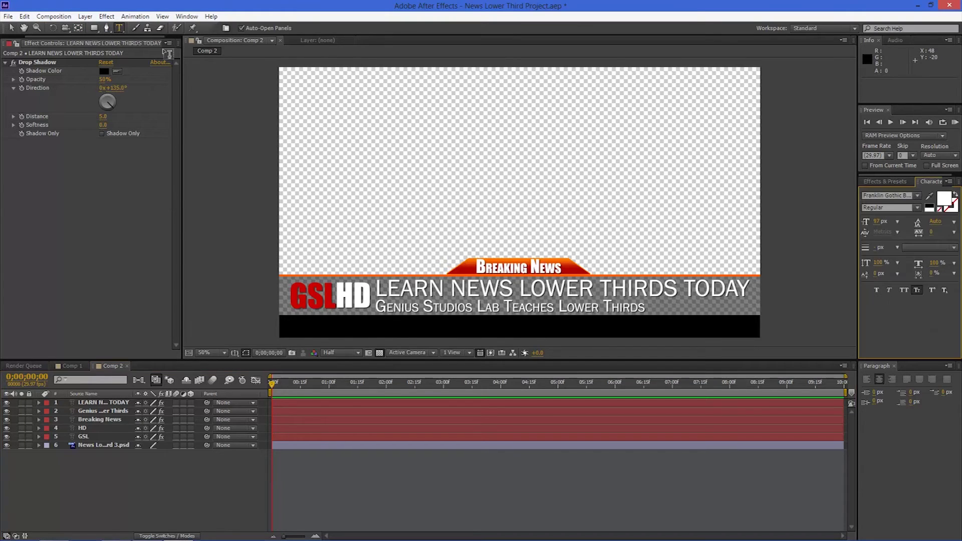
pyautogui.click(425, 143)
pyautogui.write('Bloge')
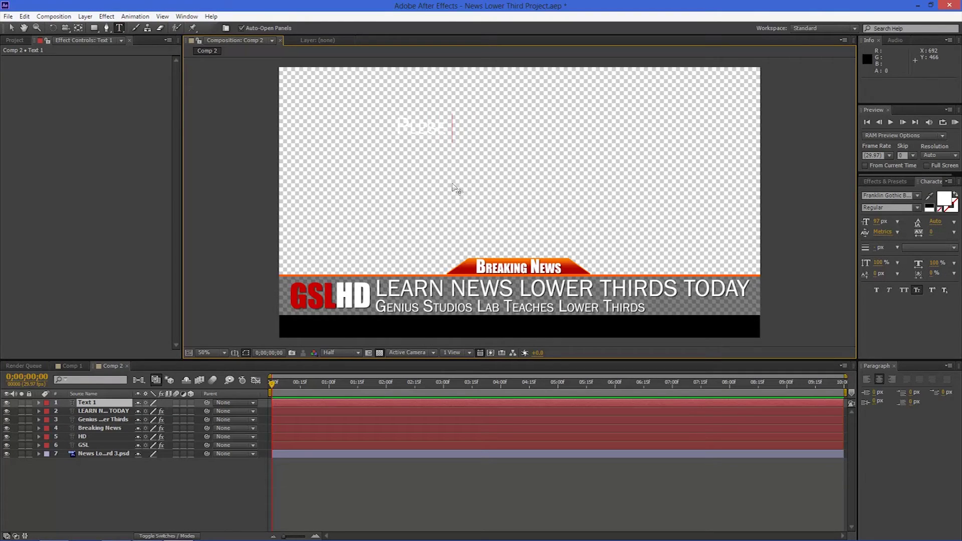
pyautogui.write(' Like and Subscribe')
pyautogui.click(11, 29)
pyautogui.moveTo(397, 131); pyautogui.dragTo(399, 329)
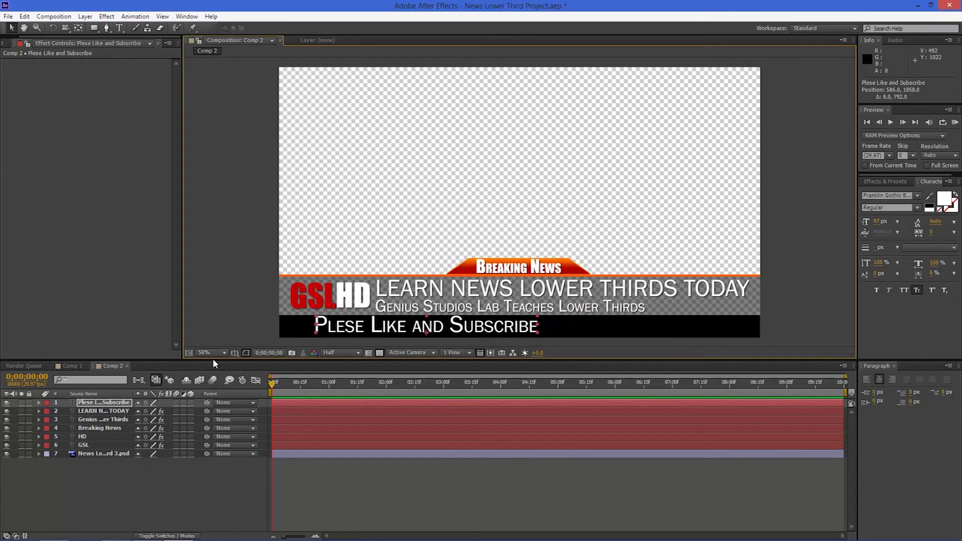
# - Correct the first word of the black strip's text to Please
pyautogui.doubleClick(347, 330)
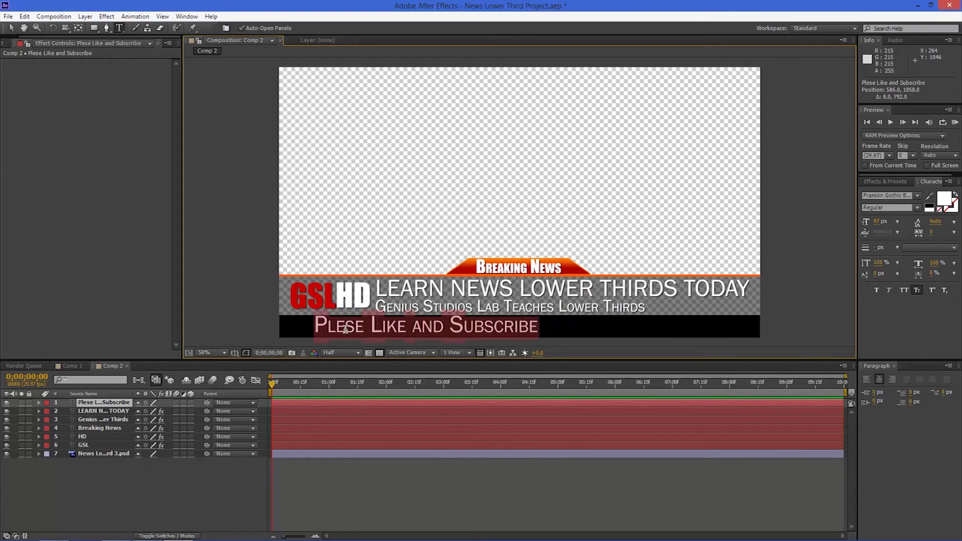
pyautogui.click(348, 330)
pyautogui.write('a')
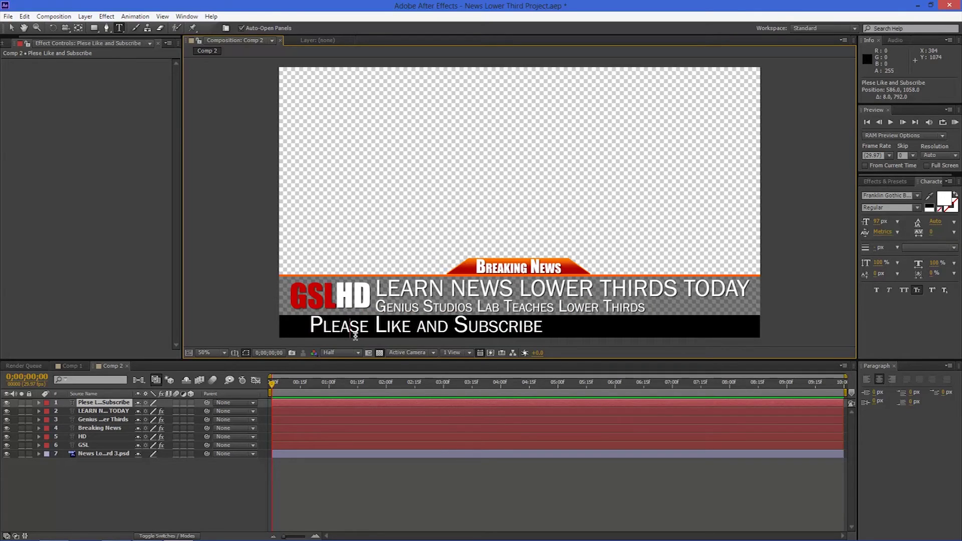
# - Reduce the Please Like and Subscribe text size to 53 px
pyautogui.moveTo(547, 327); pyautogui.dragTo(310, 327)
pyautogui.moveTo(880, 224); pyautogui.dragTo(847, 224)
pyautogui.click(515, 330)
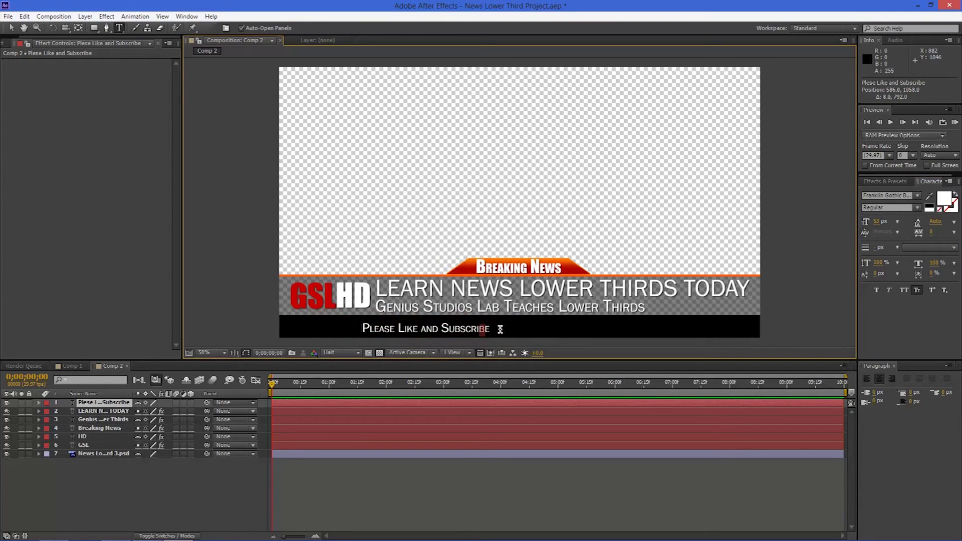
# - Colour the Please Like and Subscribe text yellow FFCC00 and move it to the black strip's left end
pyautogui.moveTo(500, 329); pyautogui.dragTo(361, 329)
pyautogui.click(944, 201)
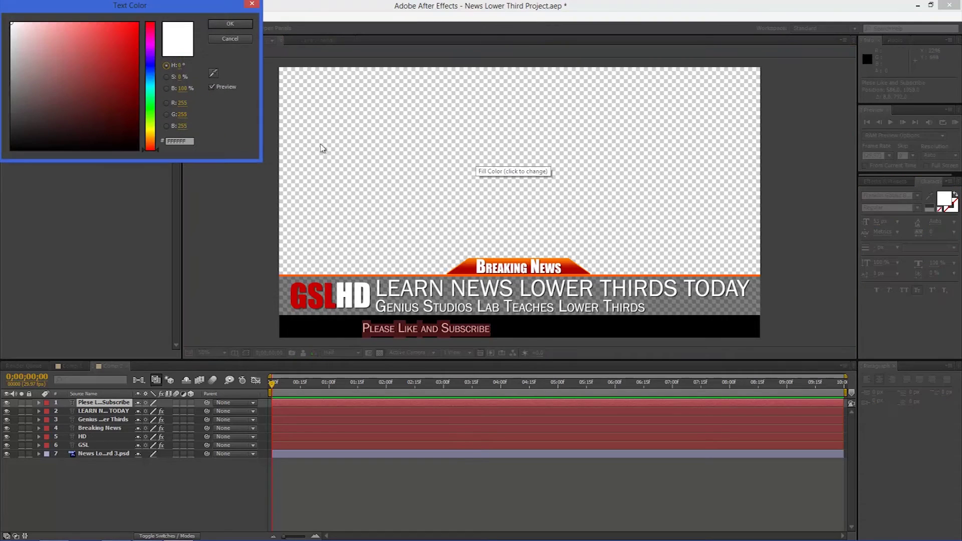
pyautogui.moveTo(121, 39); pyautogui.dragTo(138, 22)
pyautogui.moveTo(155, 146); pyautogui.dragTo(157, 134)
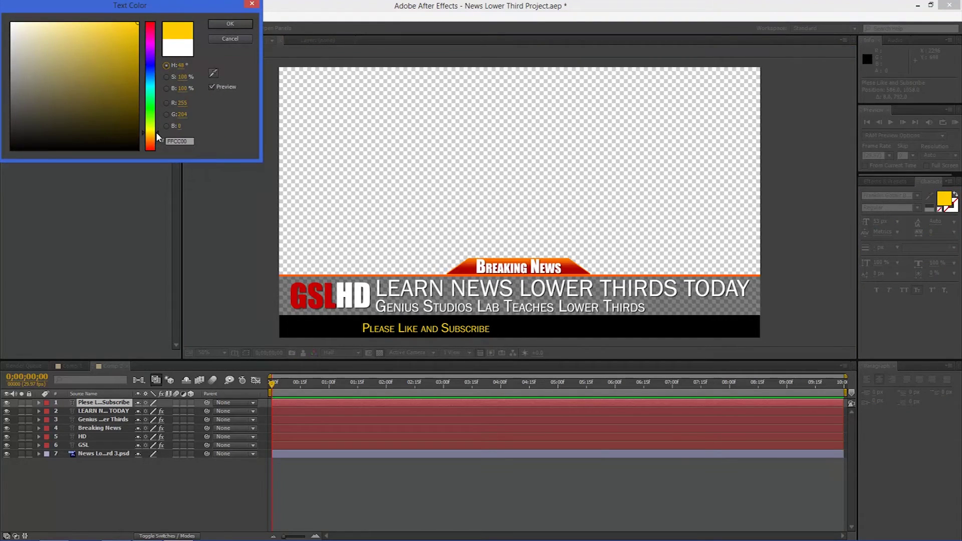
pyautogui.click(241, 23)
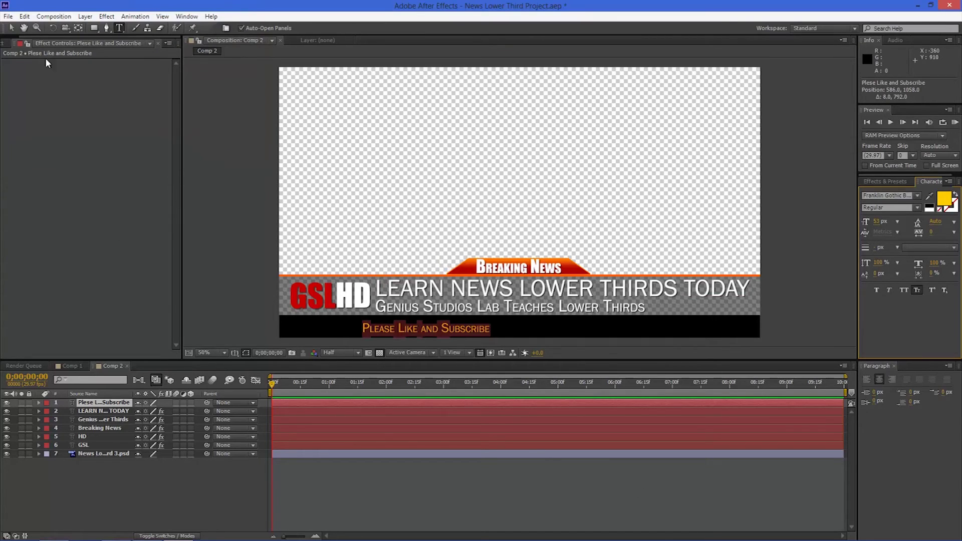
pyautogui.click(13, 28)
pyautogui.moveTo(466, 331); pyautogui.dragTo(391, 329)
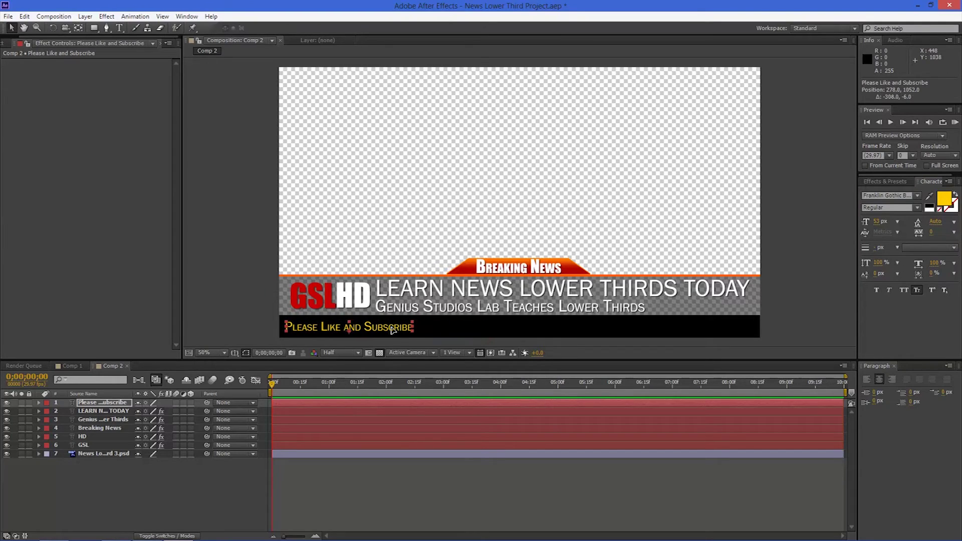
# - Repeat the phrase Please Like and Subscribe several times in the ticker text, with wide gaps between the copies
pyautogui.doubleClick(106, 407)
pyautogui.hotkey('ctrl', 'c')
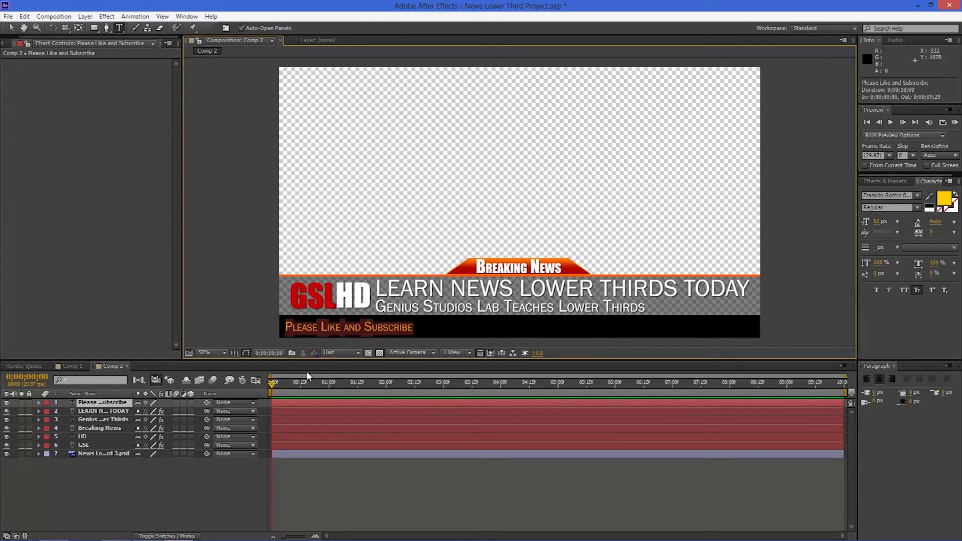
pyautogui.click(411, 335)
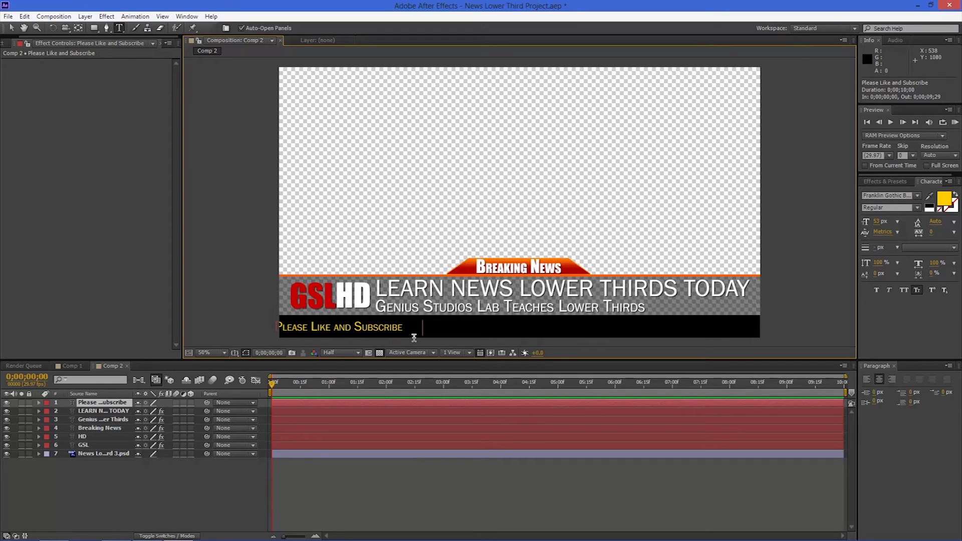
pyautogui.hotkey('ctrl', 'v')
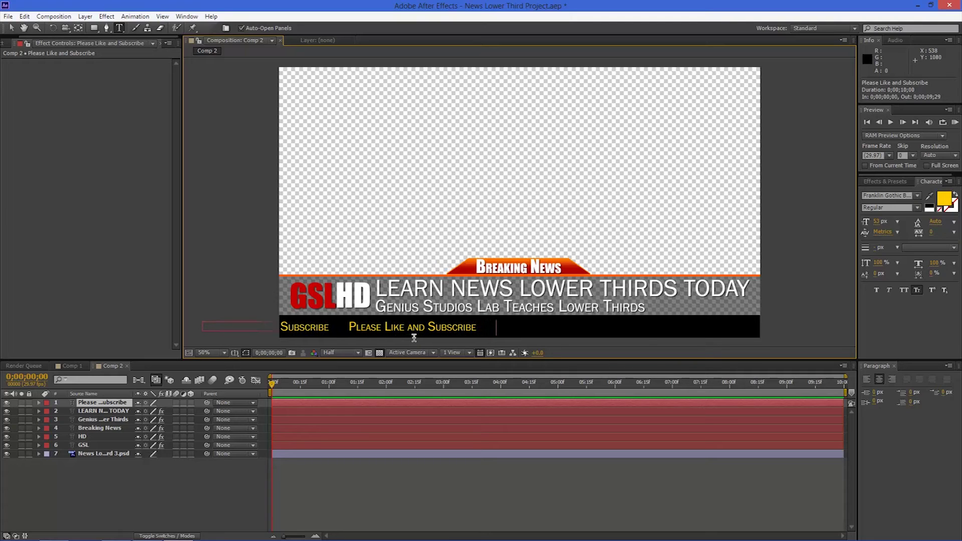
pyautogui.hotkey('ctrl', 'v')
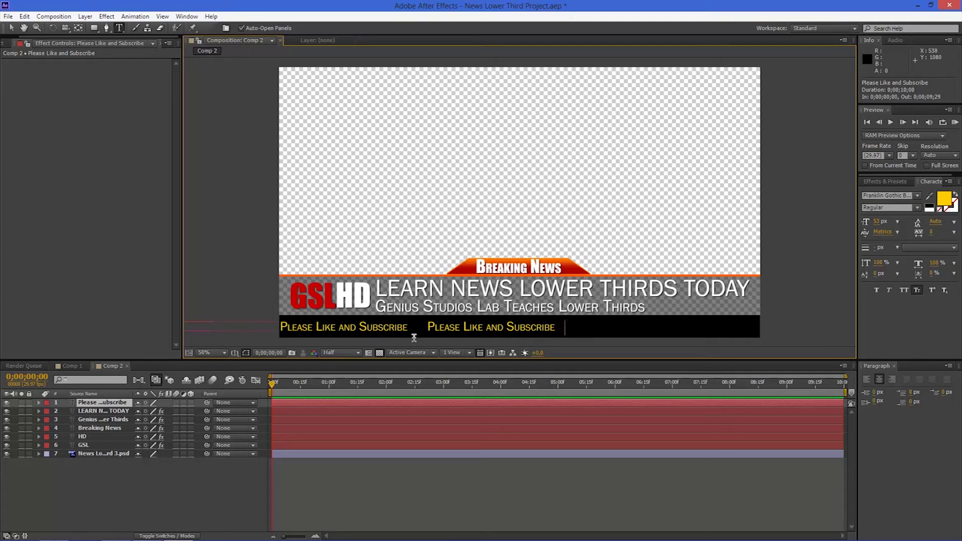
pyautogui.hotkey('ctrl', 'v')
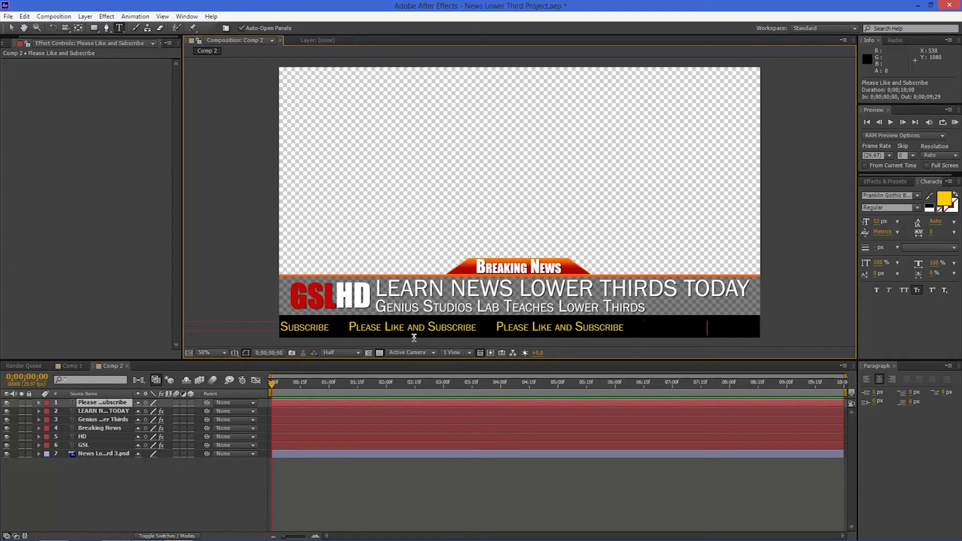
pyautogui.hotkey('ctrl', 'v')
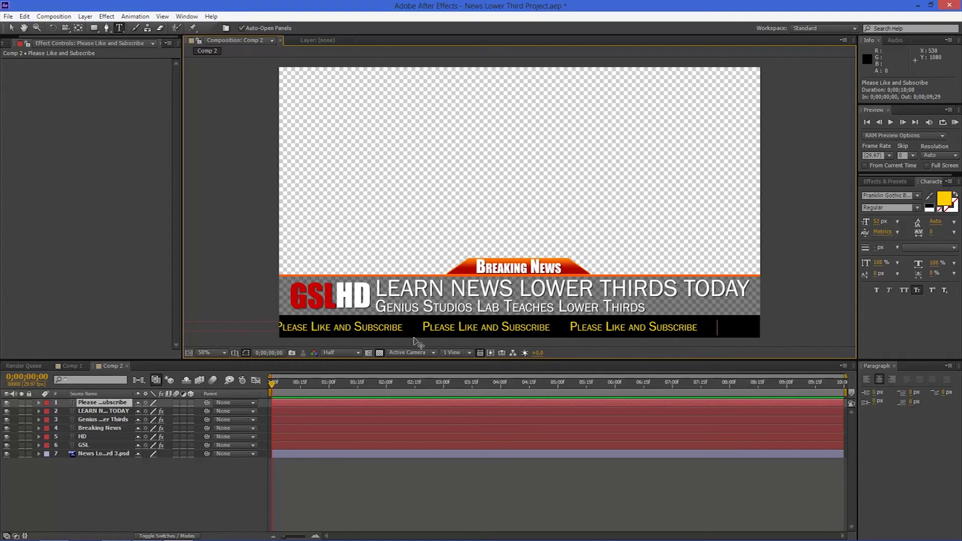
pyautogui.hotkey('ctrl', 'v')
# - Extend the ticker by duplicating its whole run of Please Like and Subscribe phrases
pyautogui.click(434, 326)
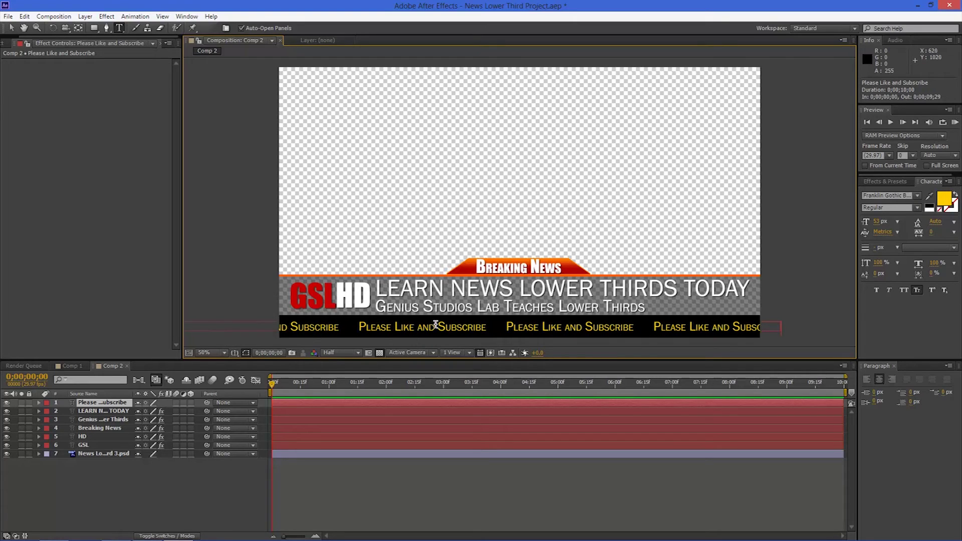
pyautogui.moveTo(789, 325); pyautogui.dragTo(18, 325)
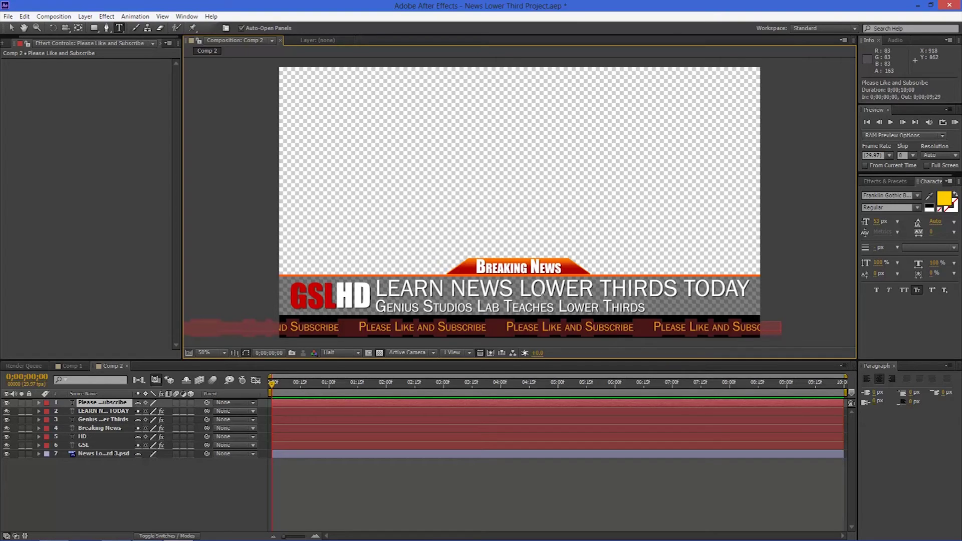
pyautogui.click(787, 326)
pyautogui.hotkey('shift', 'Left')
pyautogui.hotkey('shift', 'Left')
pyautogui.hotkey('shift', 'Left')
pyautogui.hotkey('shift', 'Left')
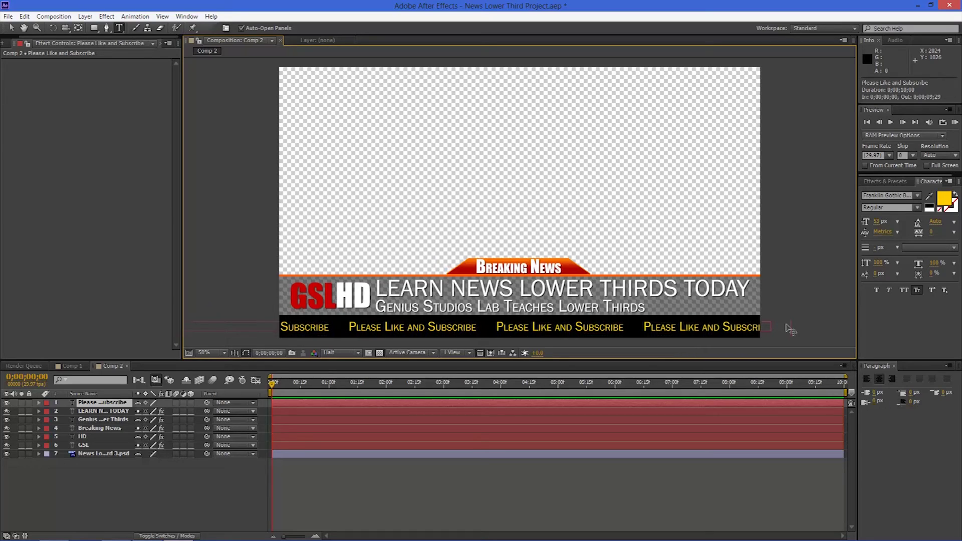
pyautogui.hotkey('shift', 'Left')
pyautogui.hotkey('shift', 'Left')
pyautogui.hotkey('shift', 'Left')
pyautogui.hotkey('shift', 'Left')
pyautogui.hotkey('shift', 'Left')
pyautogui.hotkey('shift', 'Left')
pyautogui.hotkey('shift', 'Left')
pyautogui.hotkey('shift', 'Left')
pyautogui.hotkey('shift', 'Left')
pyautogui.hotkey('shift', 'Left')
pyautogui.hotkey('shift', 'Left')
pyautogui.hotkey('shift', 'Left')
pyautogui.hotkey('shift', 'Left')
pyautogui.hotkey('shift', 'Left')
pyautogui.hotkey('shift', 'Left')
pyautogui.hotkey('shift', 'Left')
pyautogui.hotkey('shift', 'Left')
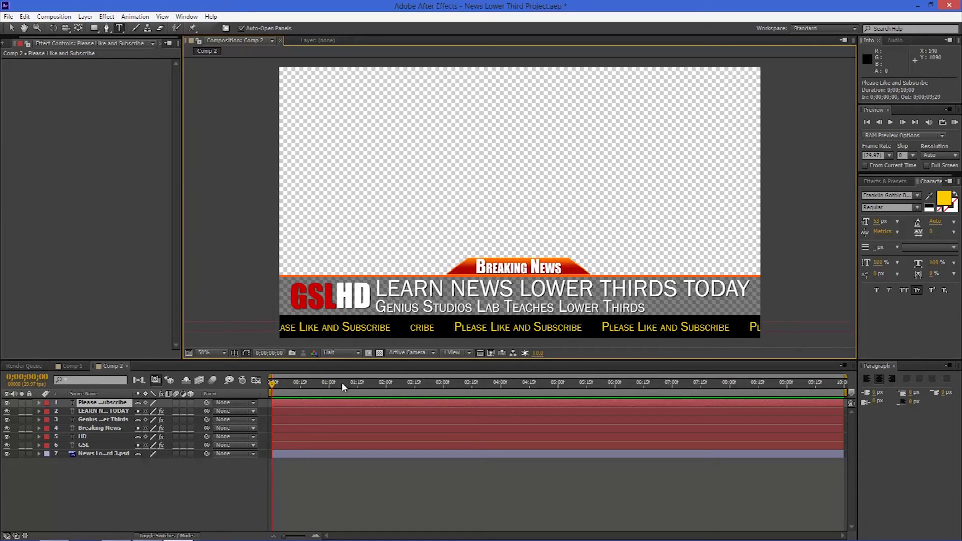
# - Delete the stray fragment "cribe" between two phrases of the ticker text
pyautogui.click(435, 331)
pyautogui.press('BackSpace')
pyautogui.press('BackSpace')
pyautogui.press('BackSpace')
pyautogui.press('BackSpace')
pyautogui.press('BackSpace')
pyautogui.press('BackSpace')
pyautogui.press('BackSpace')
pyautogui.press('BackSpace')
pyautogui.press('BackSpace')
pyautogui.press('Escape')
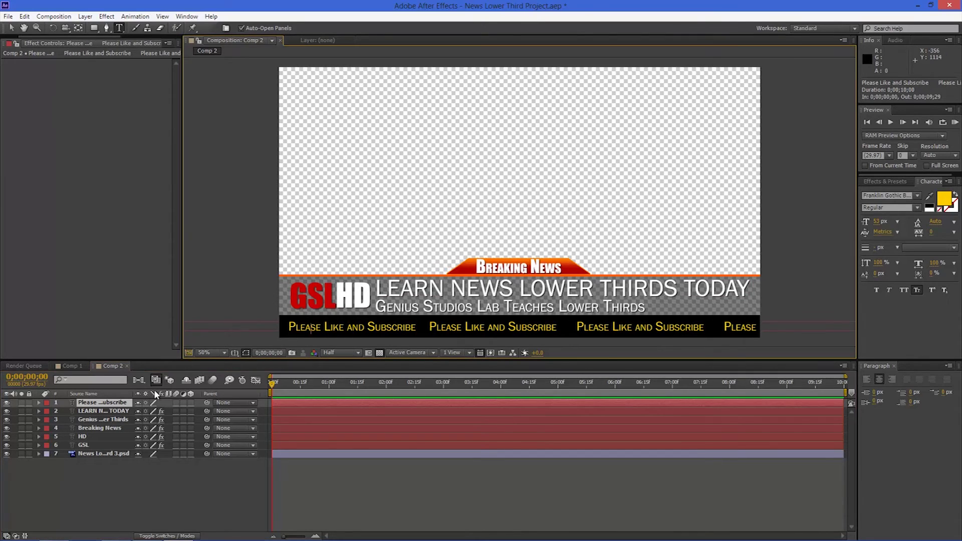
# - Shift the ticker text layer horizontally to X position 3181 so its first phrase starts at the black strip's left end
pyautogui.click(118, 404)
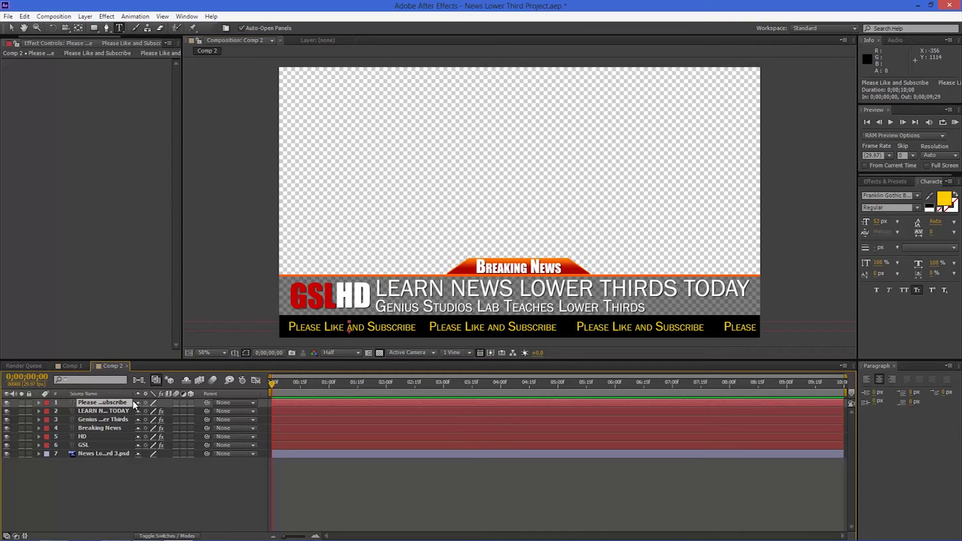
pyautogui.press('p')
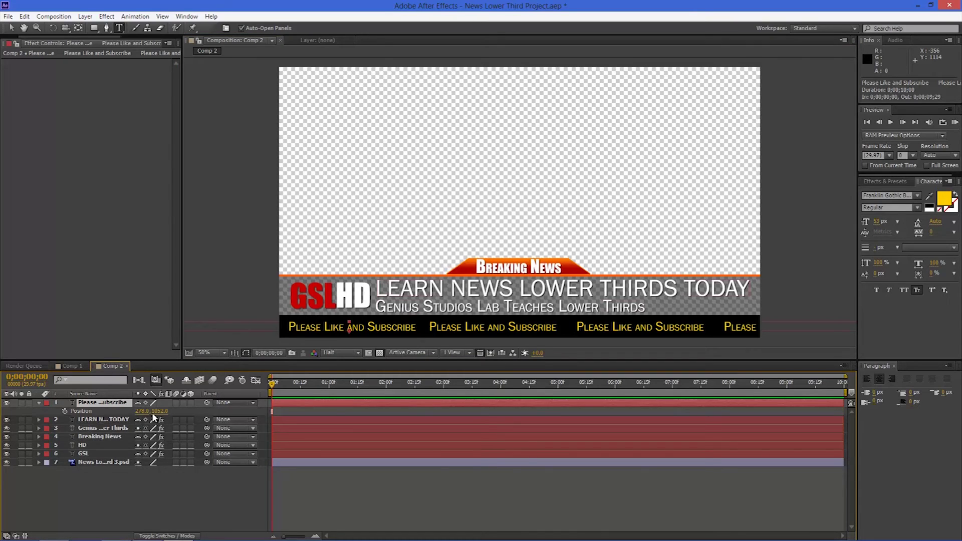
pyautogui.moveTo(143, 413); pyautogui.dragTo(616, 413)
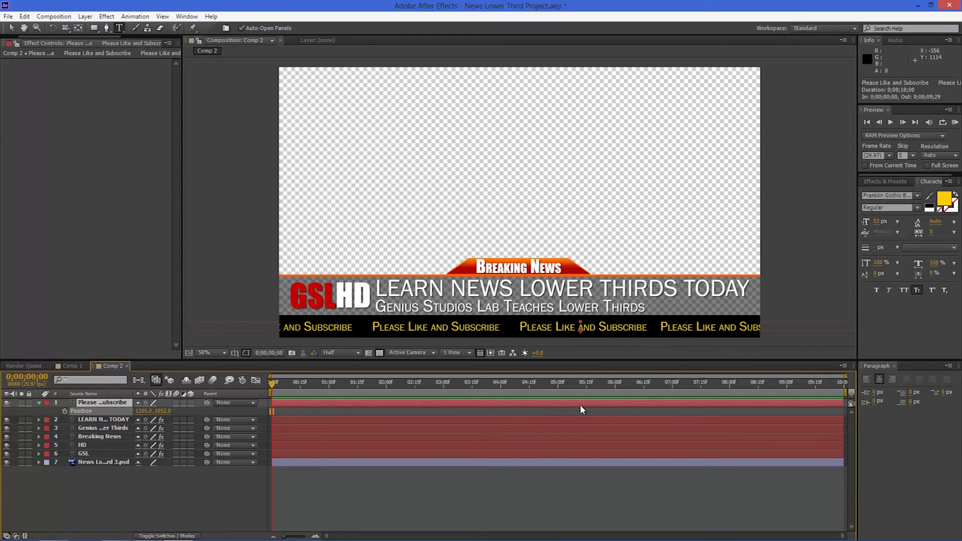
pyautogui.moveTo(142, 410)
pyautogui.mouseDown()
pyautogui.moveTo(530, 404)
pyautogui.moveTo(653, 414)
pyautogui.mouseUp()
pyautogui.moveTo(146, 411); pyautogui.dragTo(596, 432)
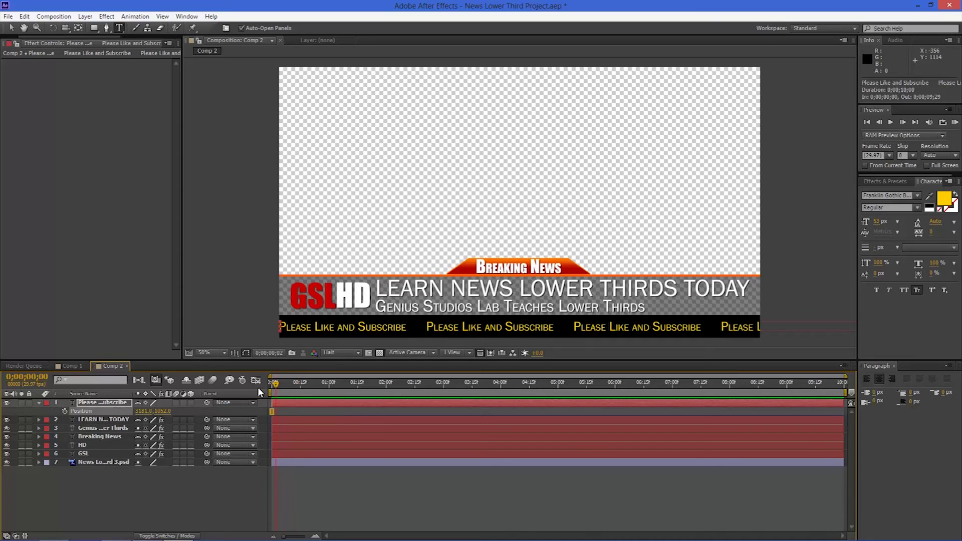
# - Animate the ticker's position from X 3181 at the start to X 1681 at 0;00;09;29 and preview the scroll
pyautogui.click(64, 411)
pyautogui.moveTo(142, 411); pyautogui.dragTo(114, 410)
pyautogui.click(955, 123)
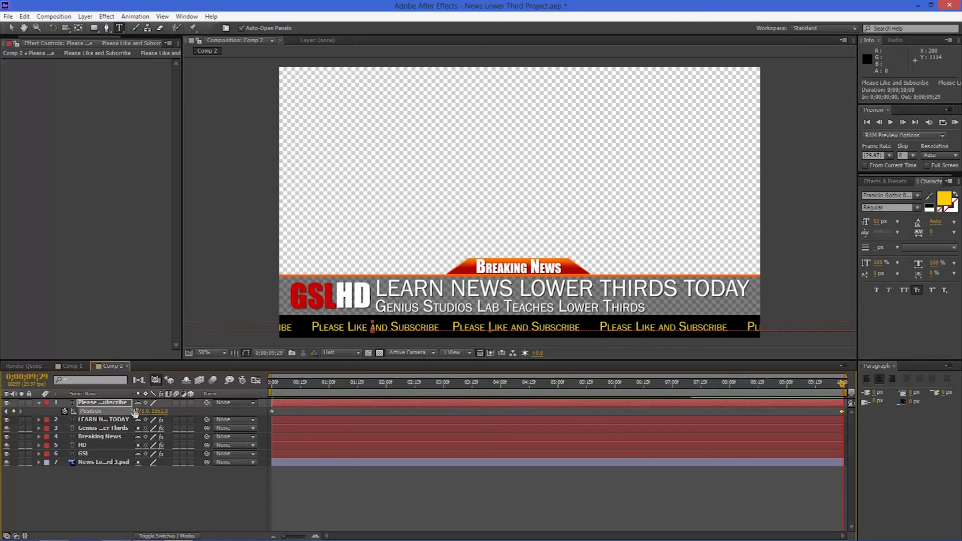
pyautogui.click(955, 123)
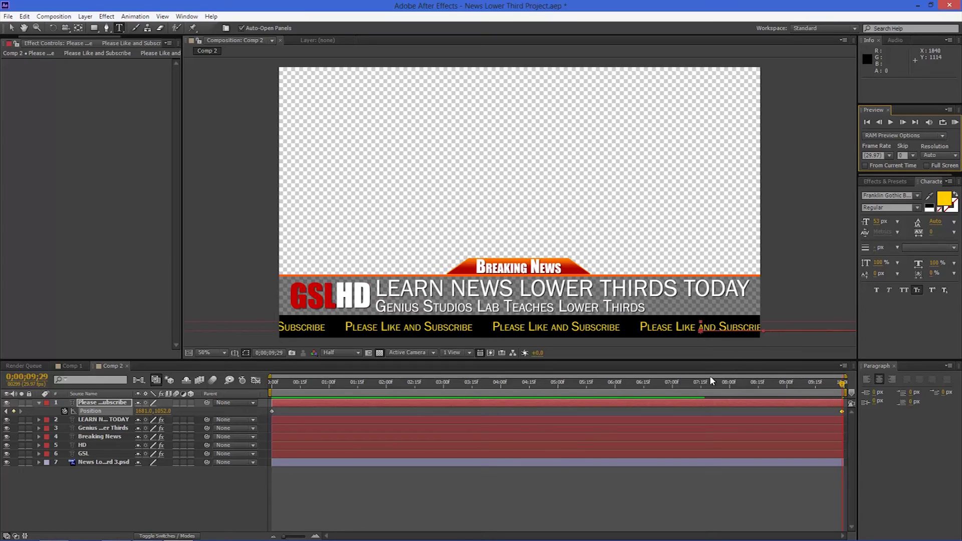
pyautogui.moveTo(842, 385); pyautogui.dragTo(254, 398)
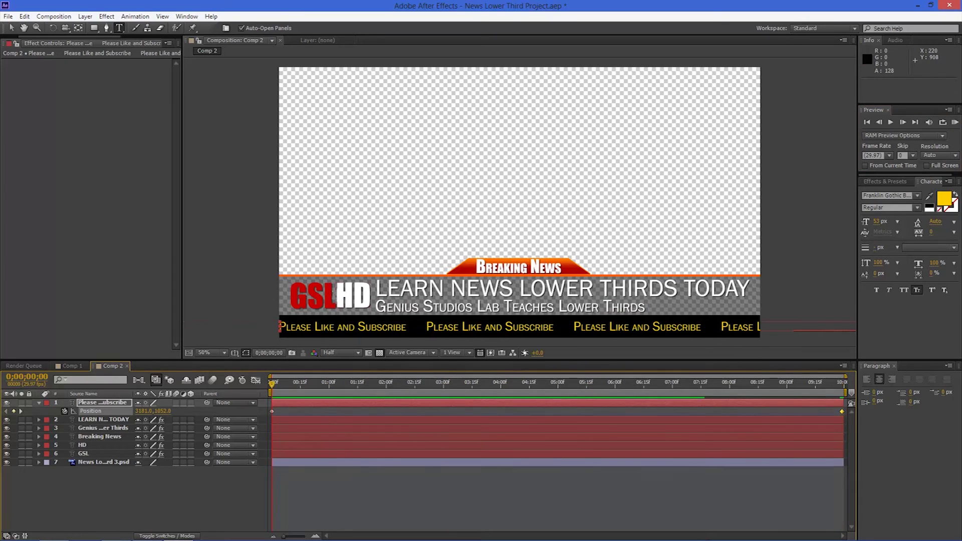
# - Find the CC Light Sweep effect and apply it to the GSL text layer
pyautogui.click(82, 454)
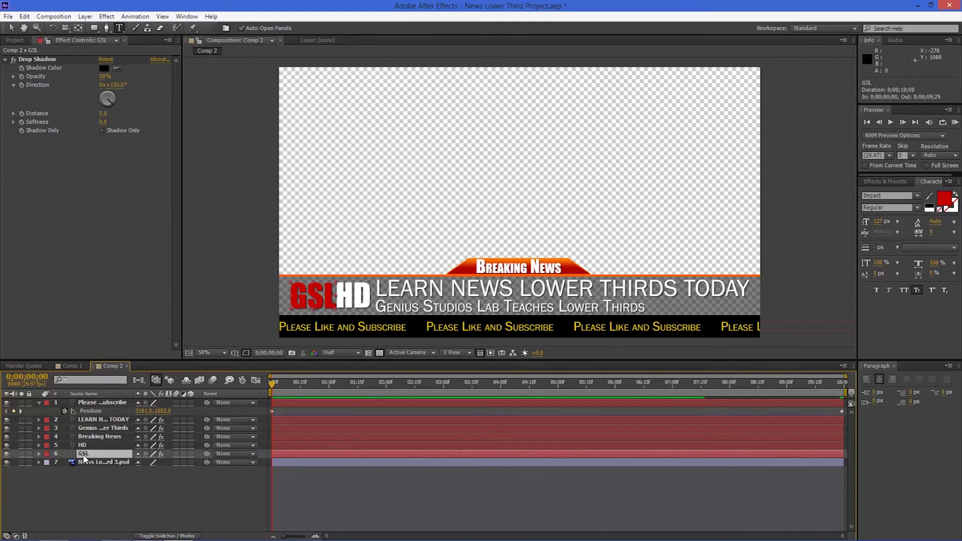
pyautogui.click(885, 181)
pyautogui.doubleClick(896, 193)
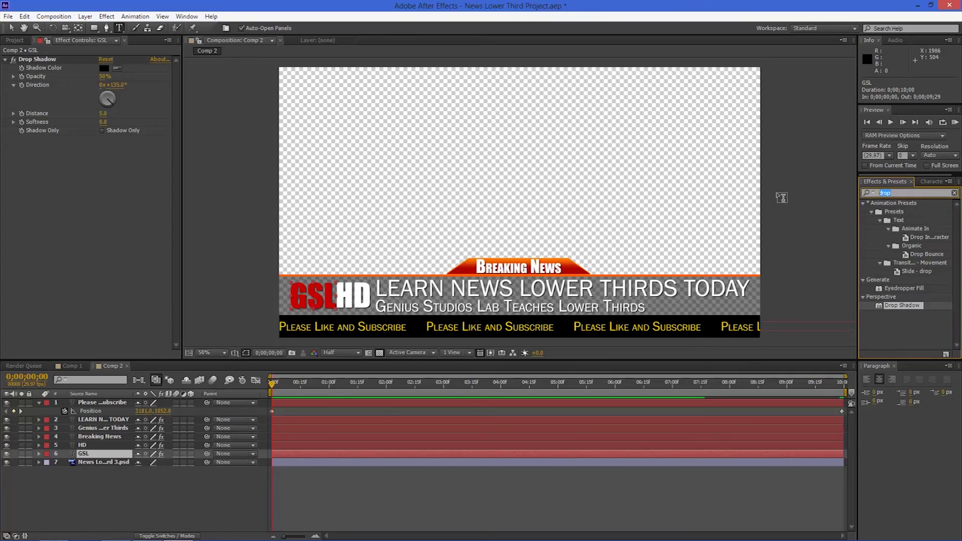
pyautogui.write('lighy')
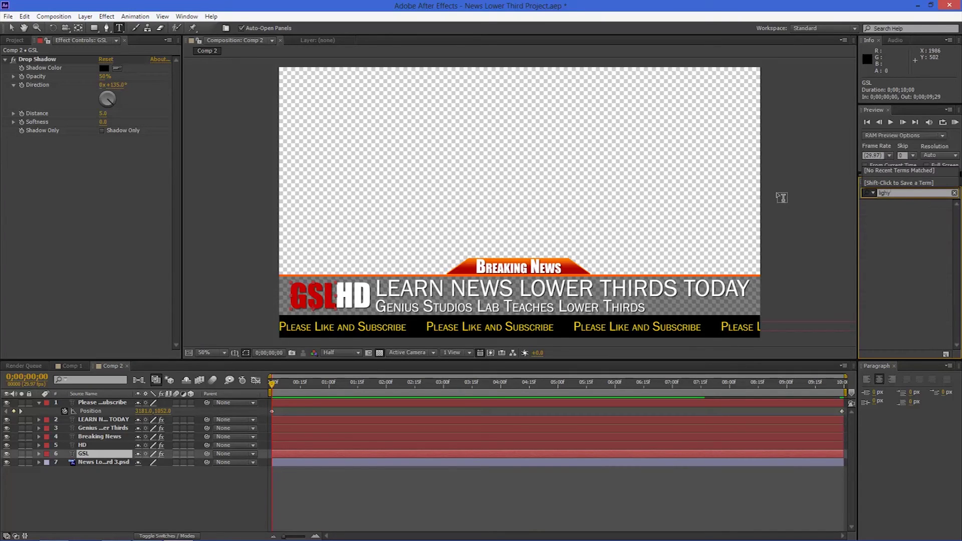
pyautogui.press('BackSpace')
pyautogui.write('t')
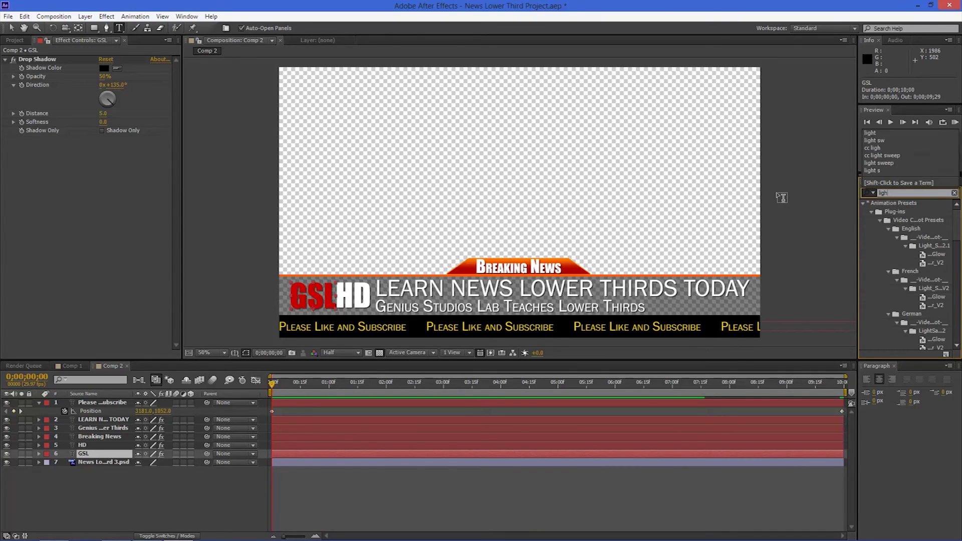
pyautogui.write(' swee')
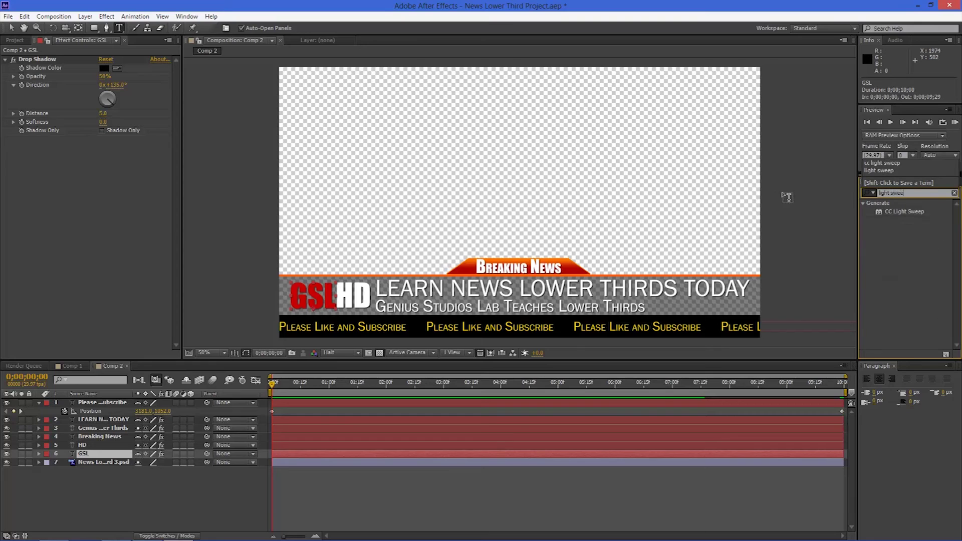
pyautogui.moveTo(796, 214); pyautogui.dragTo(307, 299)
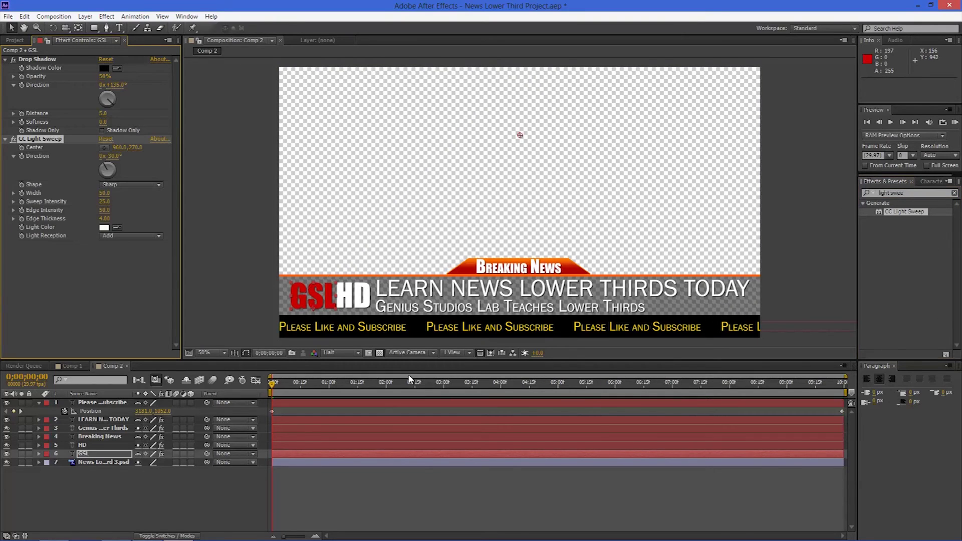
# - Move the light sweep's center left of the GSL text to about -110, 780 and keyframe it at the start
pyautogui.moveTo(519, 137); pyautogui.dragTo(390, 209)
pyautogui.moveTo(317, 250); pyautogui.dragTo(252, 264)
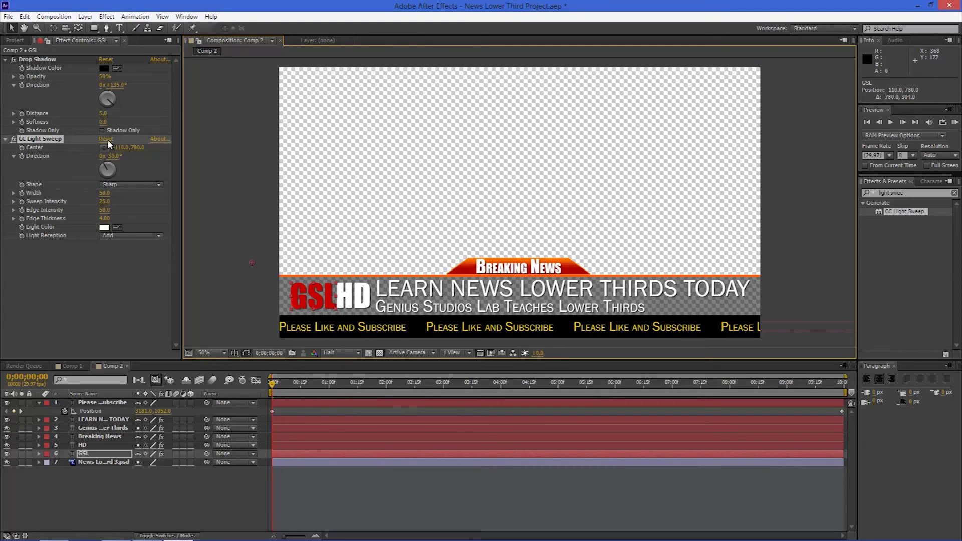
pyautogui.click(22, 147)
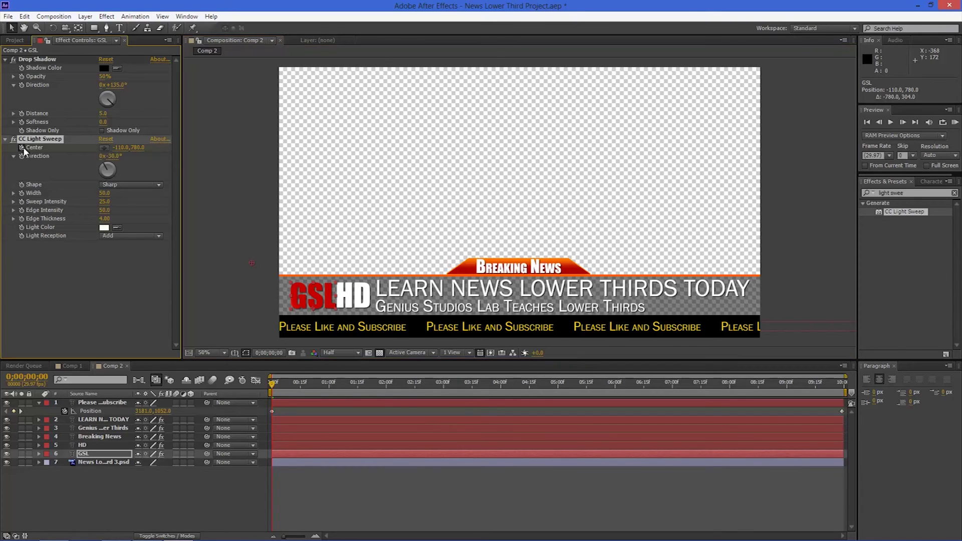
# - Keyframe the GSL light sweep center across the text to the right at 2 seconds and back to about -142, 848 at 4 seconds
pyautogui.moveTo(272, 384); pyautogui.dragTo(389, 397)
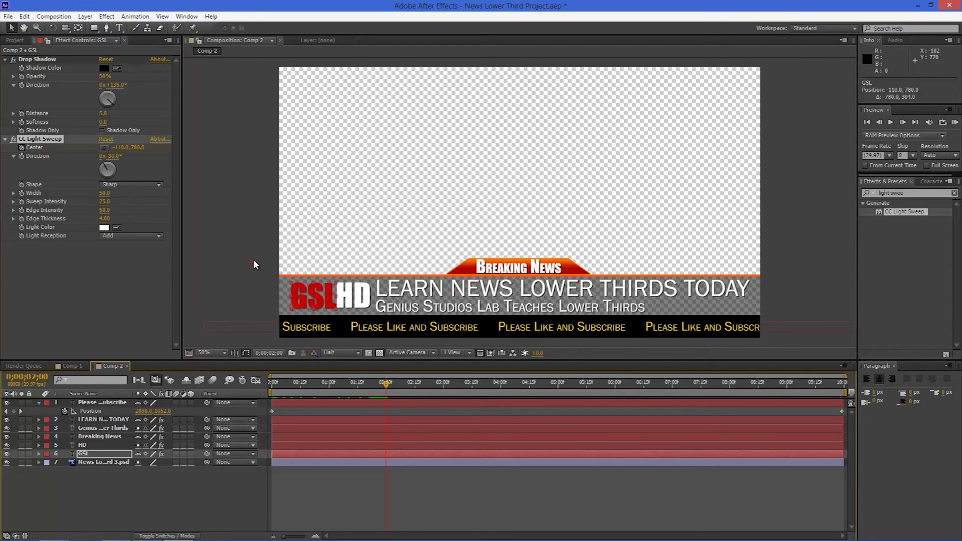
pyautogui.moveTo(263, 261); pyautogui.dragTo(345, 243)
pyautogui.moveTo(386, 386); pyautogui.dragTo(503, 391)
pyautogui.moveTo(335, 245); pyautogui.dragTo(243, 280)
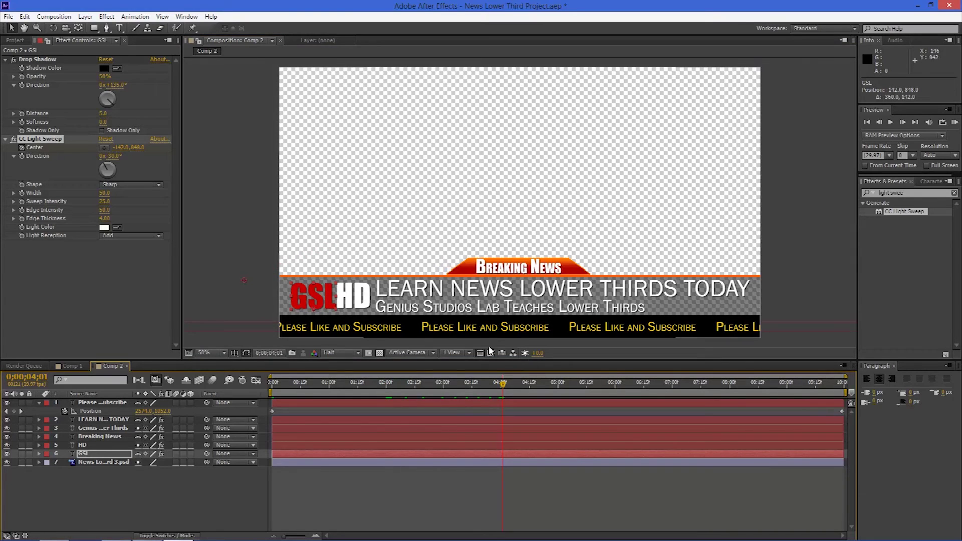
# - Keyframe the GSL light sweep center right of the text at 6 seconds and back to about -100, 854 at 8 seconds
pyautogui.moveTo(503, 384); pyautogui.dragTo(617, 387)
pyautogui.moveTo(240, 285); pyautogui.dragTo(331, 257)
pyautogui.moveTo(617, 385); pyautogui.dragTo(696, 386)
pyautogui.click(731, 392)
pyautogui.moveTo(331, 256); pyautogui.dragTo(254, 282)
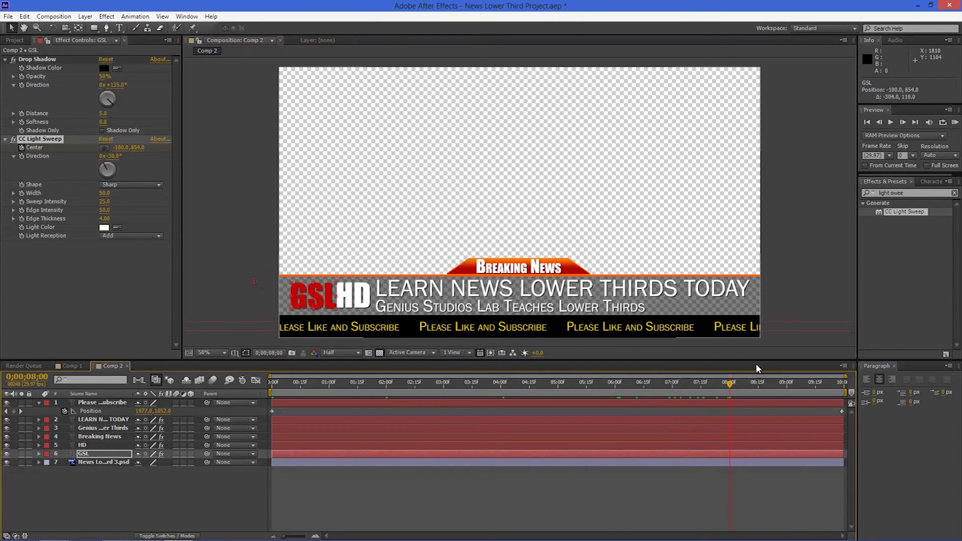
# - Keyframe the GSL light sweep center at about 282, 714 on the last frame and preview the animation
pyautogui.moveTo(731, 390); pyautogui.dragTo(856, 383)
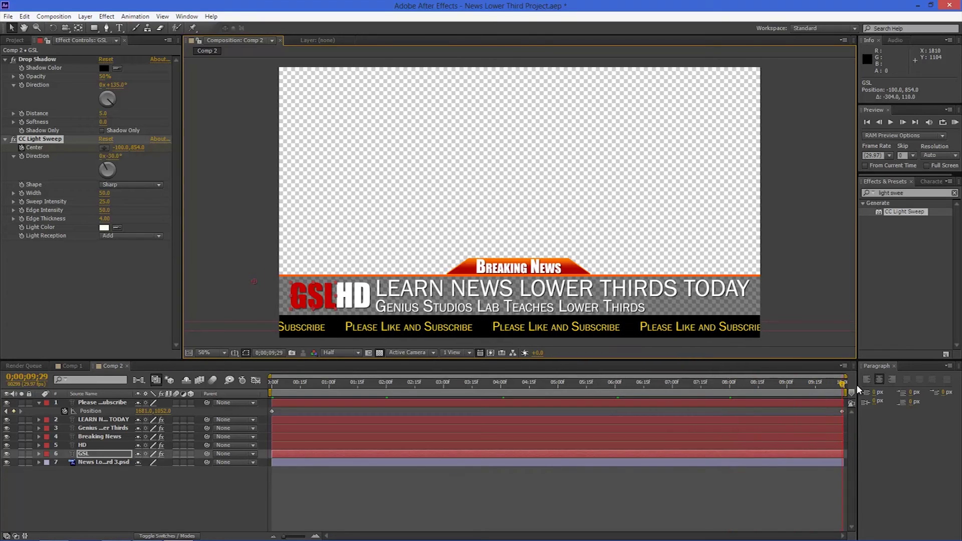
pyautogui.moveTo(253, 281); pyautogui.dragTo(350, 249)
pyautogui.click(955, 123)
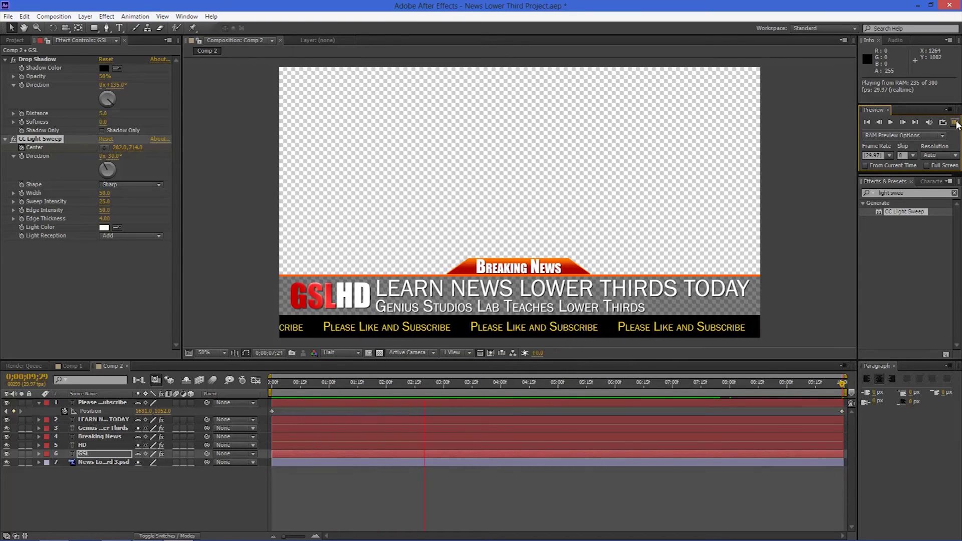
pyautogui.press('space')
# - Find the Stylize Glow effect and apply it to the HD text layer
pyautogui.click(306, 445)
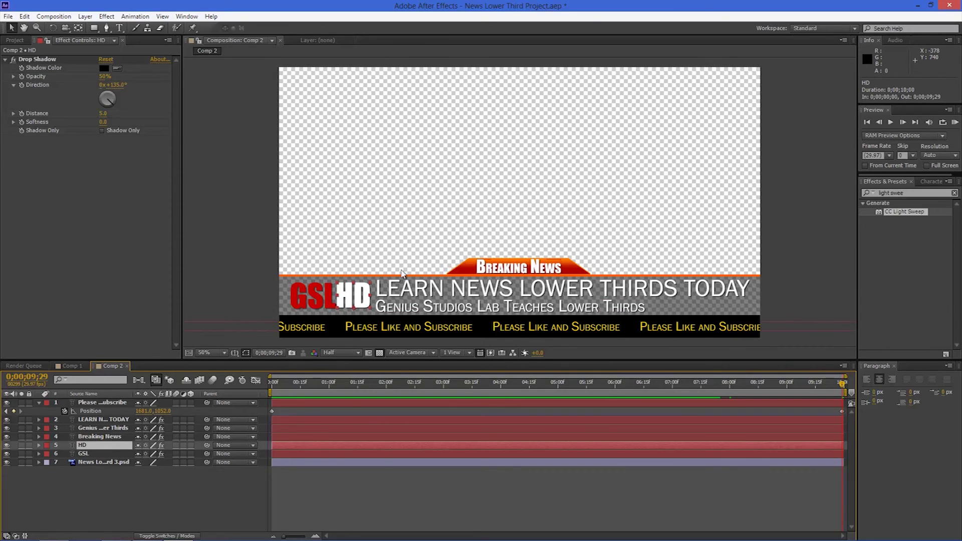
pyautogui.click(927, 192)
pyautogui.write('glow')
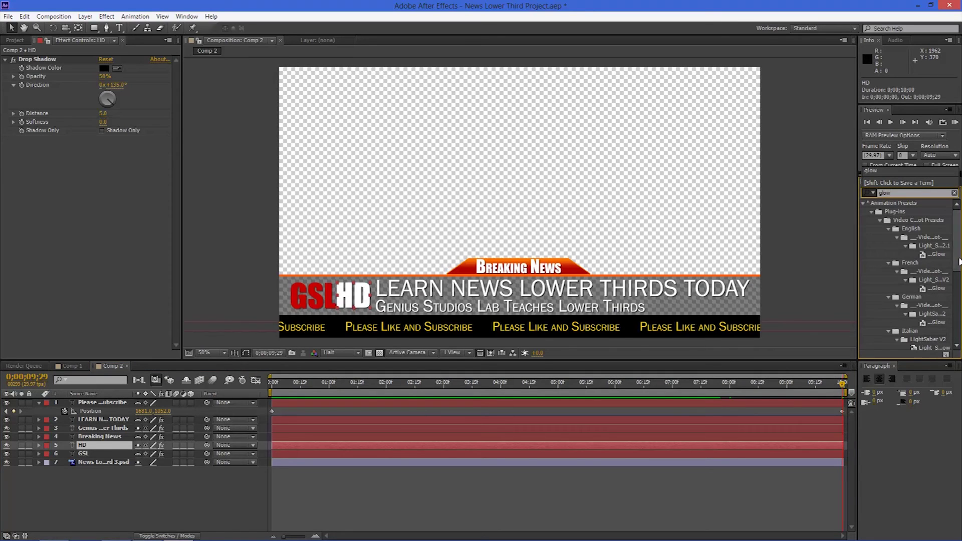
pyautogui.scroll(-5, 912, 276)
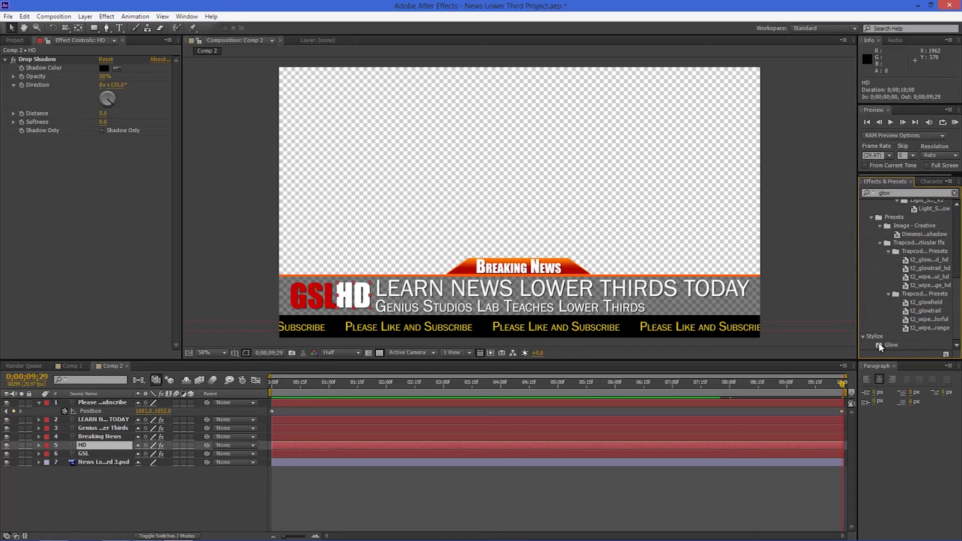
pyautogui.moveTo(879, 345); pyautogui.dragTo(351, 297)
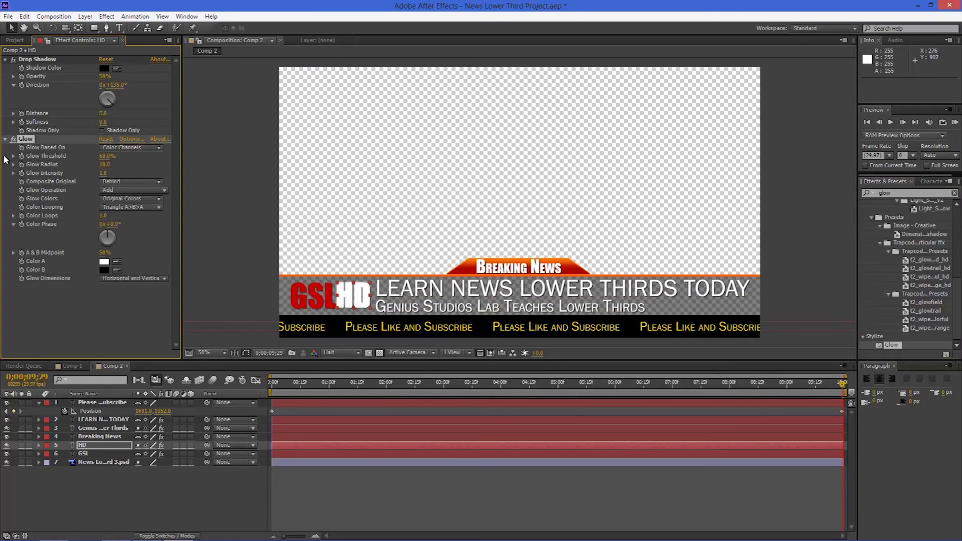
# - Set HD's Glow Radius to 0 at the start of the composition and enable keyframing for it
pyautogui.click(288, 385)
pyautogui.moveTo(289, 383); pyautogui.dragTo(263, 387)
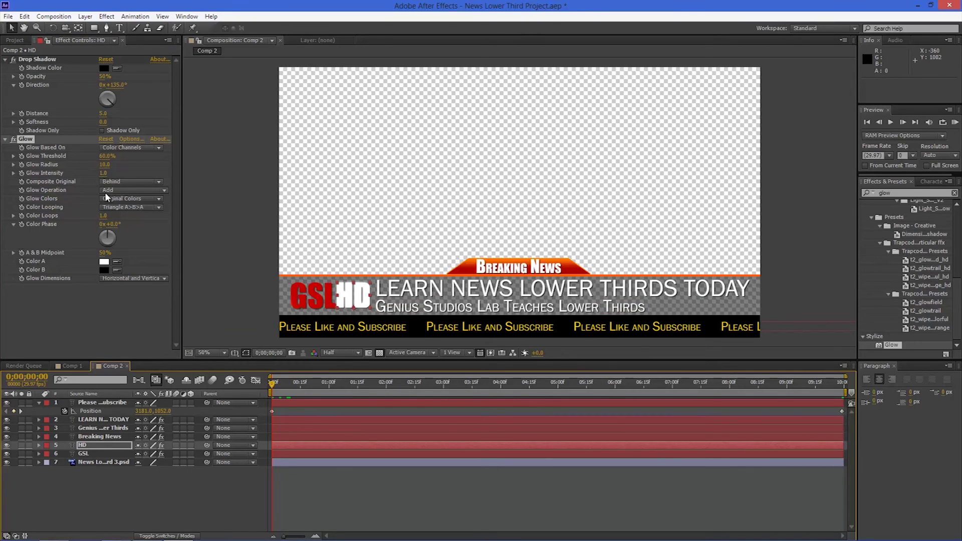
pyautogui.moveTo(99, 165); pyautogui.dragTo(82, 164)
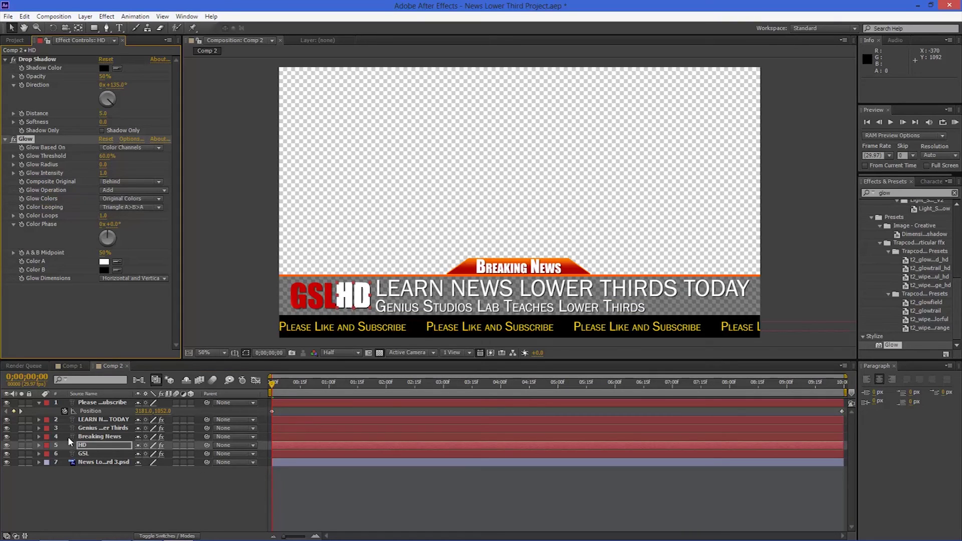
pyautogui.click(21, 164)
# - Keyframe HD's Glow Radius at 30 at 2 seconds and 0 at 4 seconds
pyautogui.moveTo(273, 382); pyautogui.dragTo(386, 390)
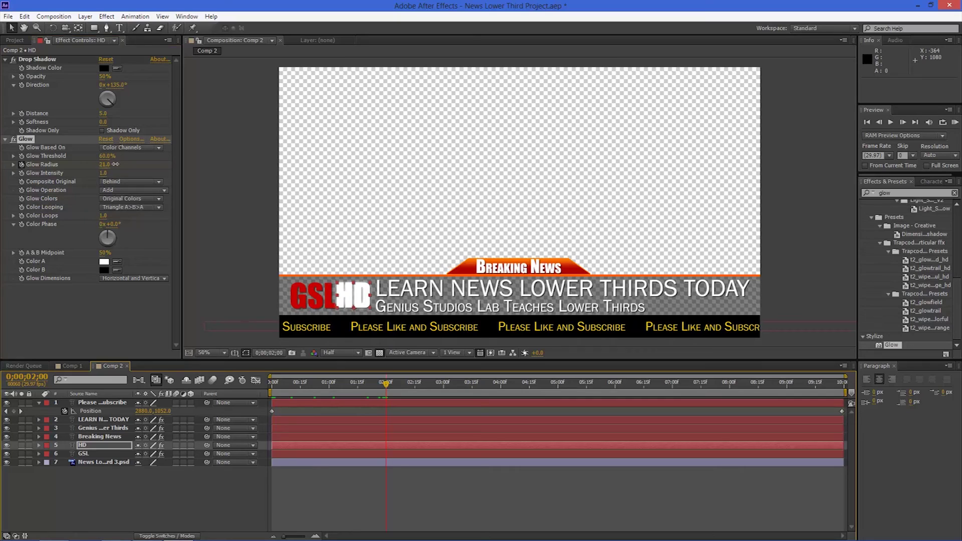
pyautogui.click(129, 172)
pyautogui.moveTo(415, 382); pyautogui.dragTo(501, 387)
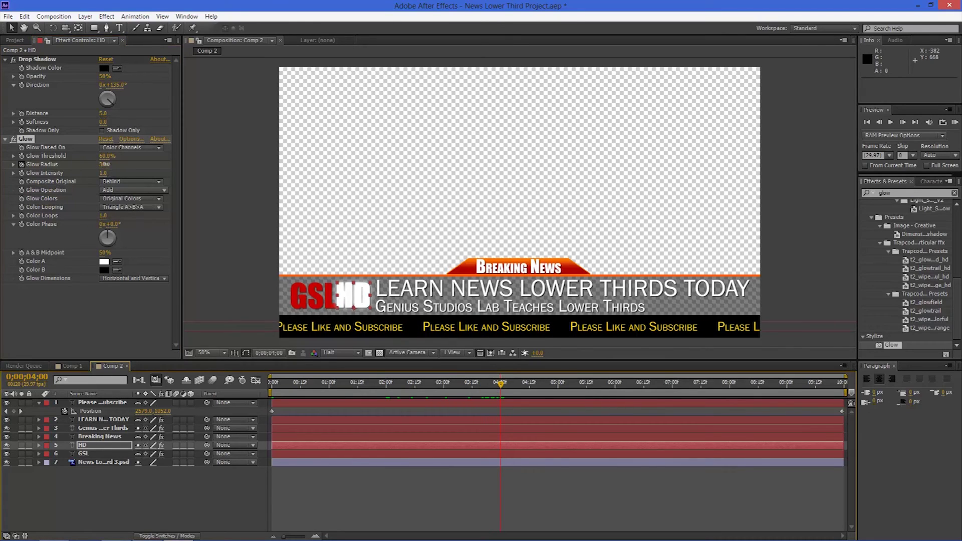
pyautogui.click(75, 166)
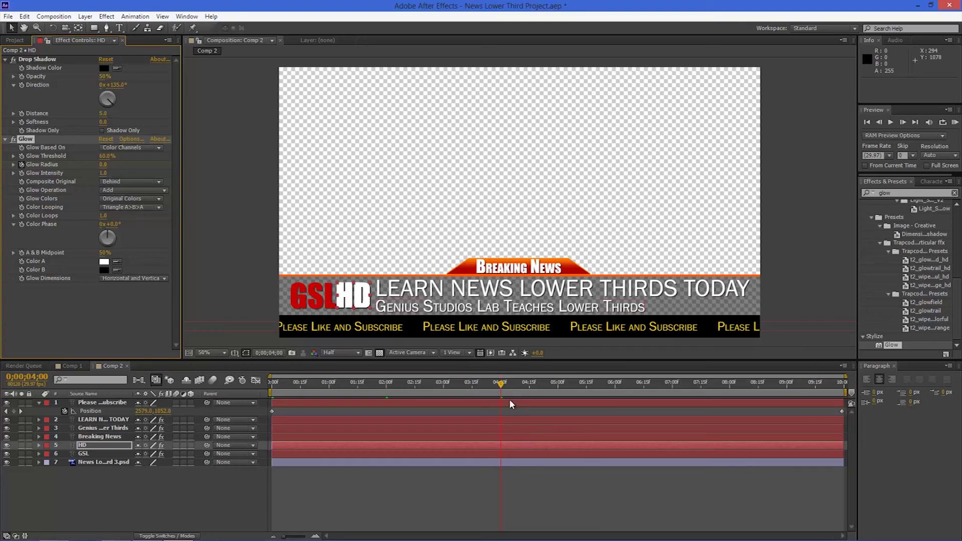
# - Set HD's Glow Radius to 30 at the 6-second mark
pyautogui.moveTo(504, 388)
pyautogui.mouseDown()
pyautogui.moveTo(515, 382)
pyautogui.moveTo(503, 390)
pyautogui.mouseUp()
pyautogui.moveTo(502, 390); pyautogui.dragTo(615, 384)
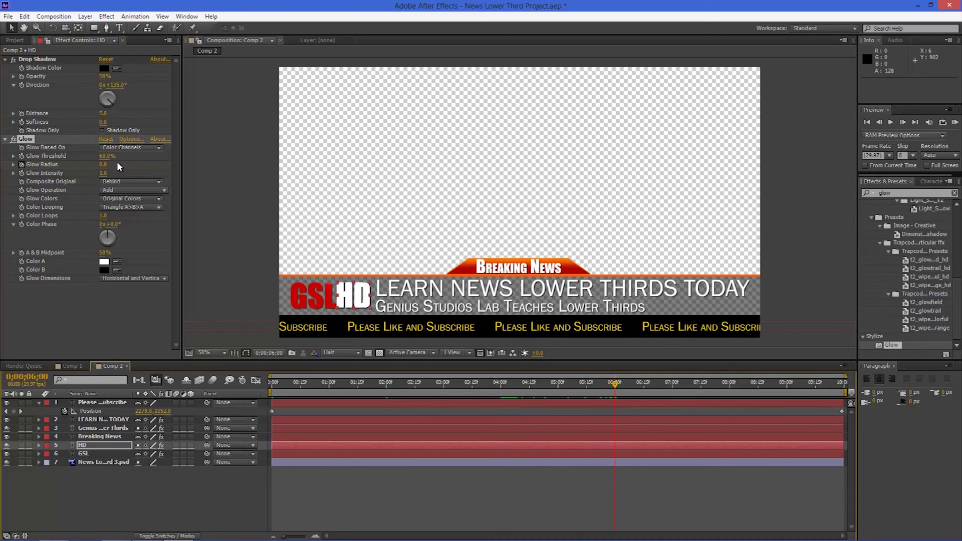
pyautogui.click(103, 165)
pyautogui.press('Return')
# - Keyframe HD's Glow Radius at 0 at the 8-second mark
pyautogui.moveTo(612, 387); pyautogui.dragTo(730, 393)
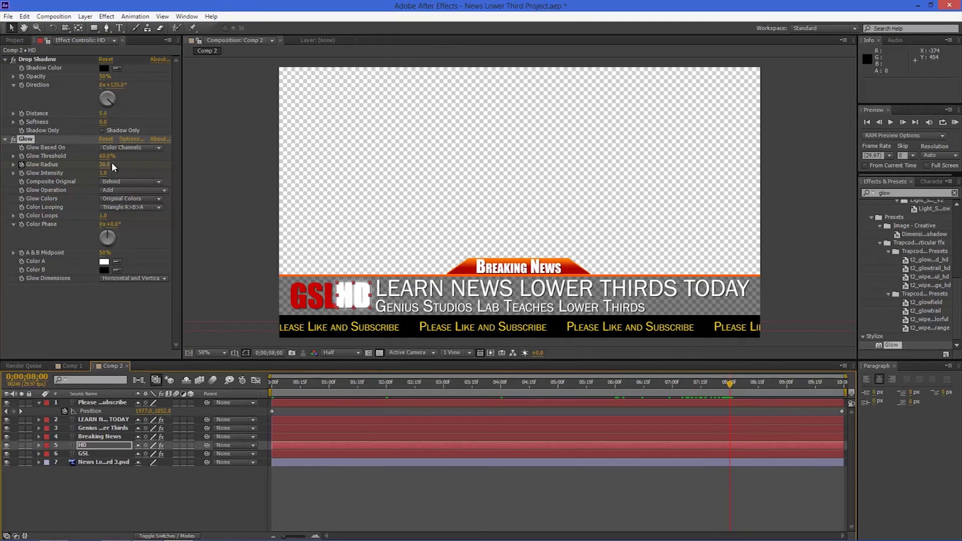
pyautogui.press('KP_0')
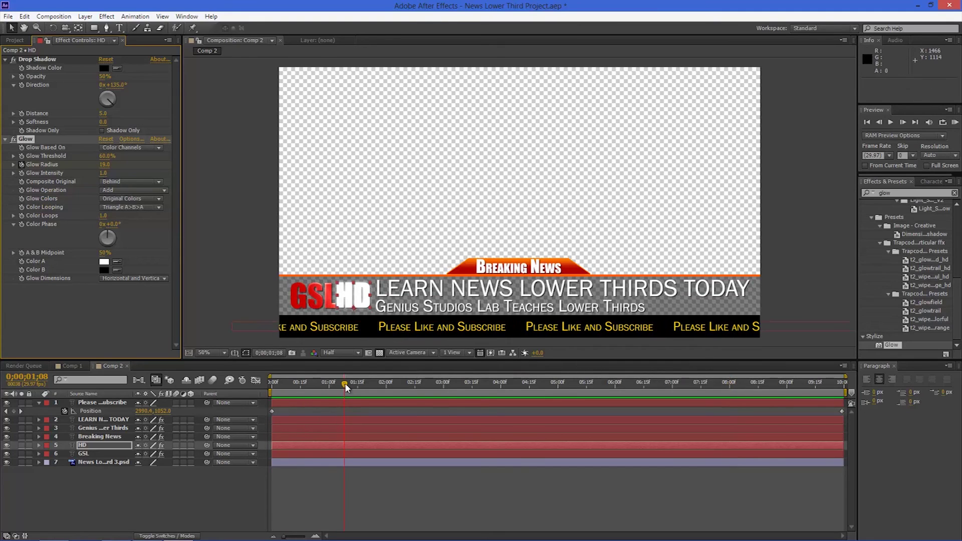
pyautogui.moveTo(344, 383); pyautogui.dragTo(735, 393)
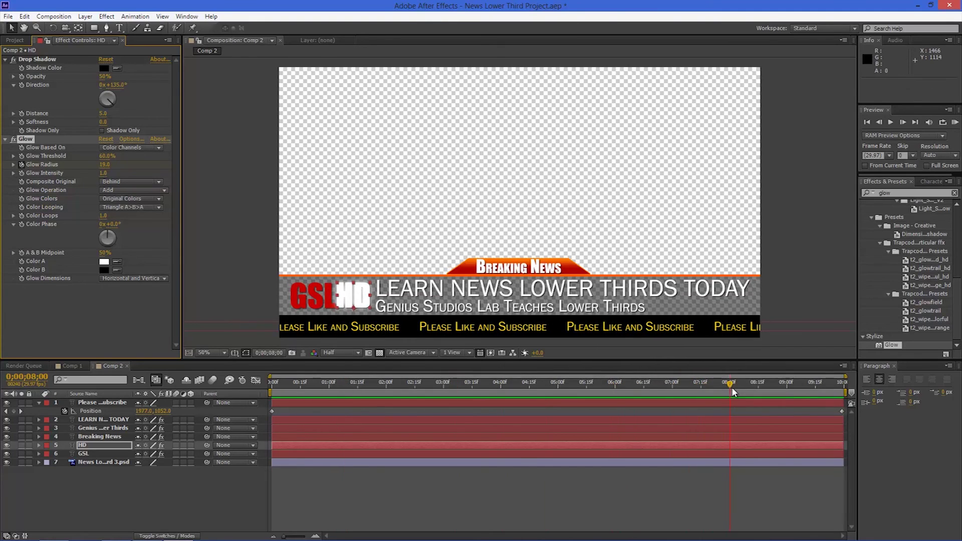
pyautogui.click(104, 165)
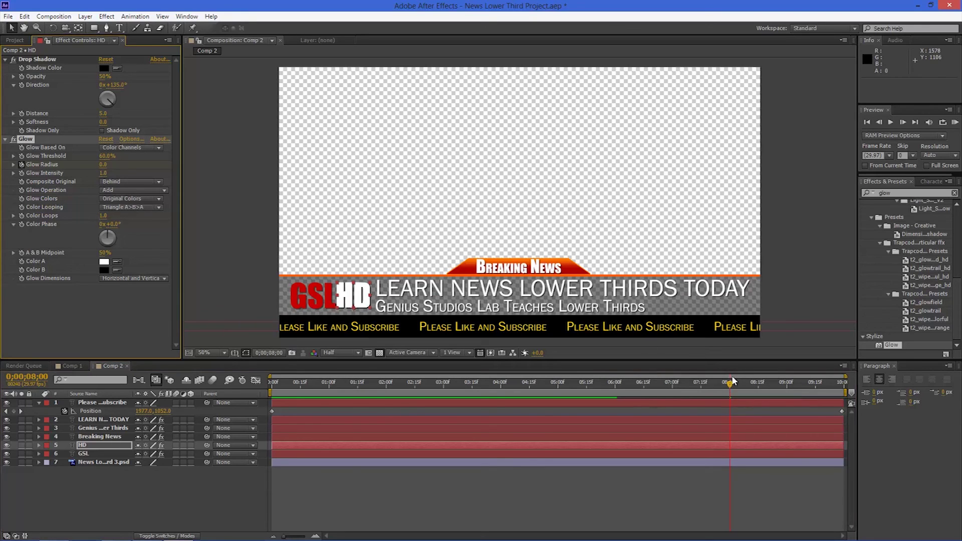
# - Set HD's Glow Radius to 30 at the end of the composition and preview the pulsing glow
pyautogui.moveTo(732, 384); pyautogui.dragTo(849, 387)
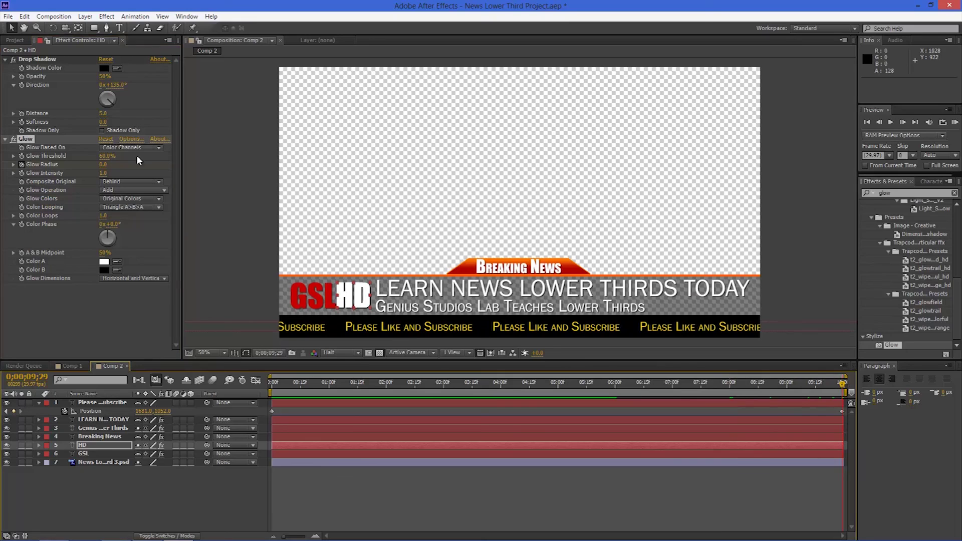
pyautogui.click(104, 165)
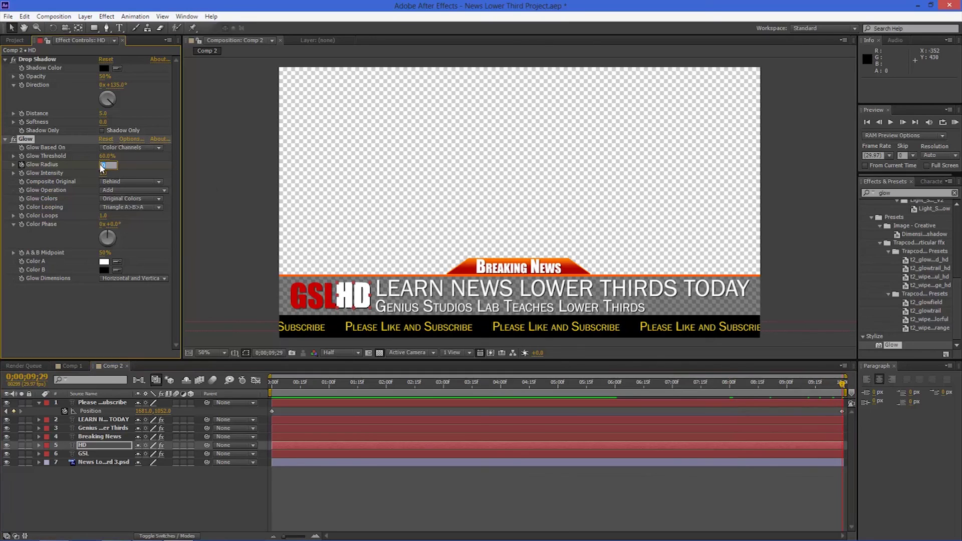
pyautogui.write('30')
pyautogui.press('Return')
pyautogui.click(953, 127)
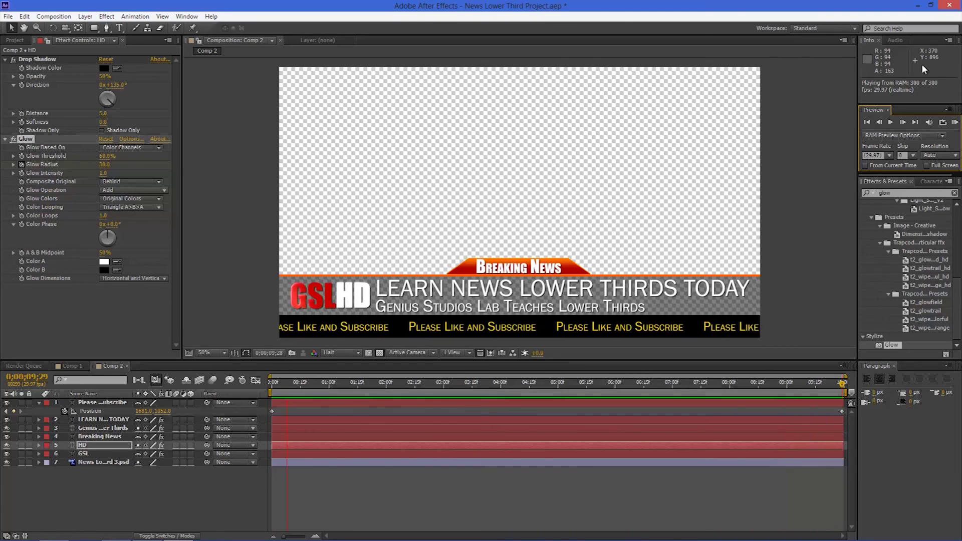
pyautogui.press('space')
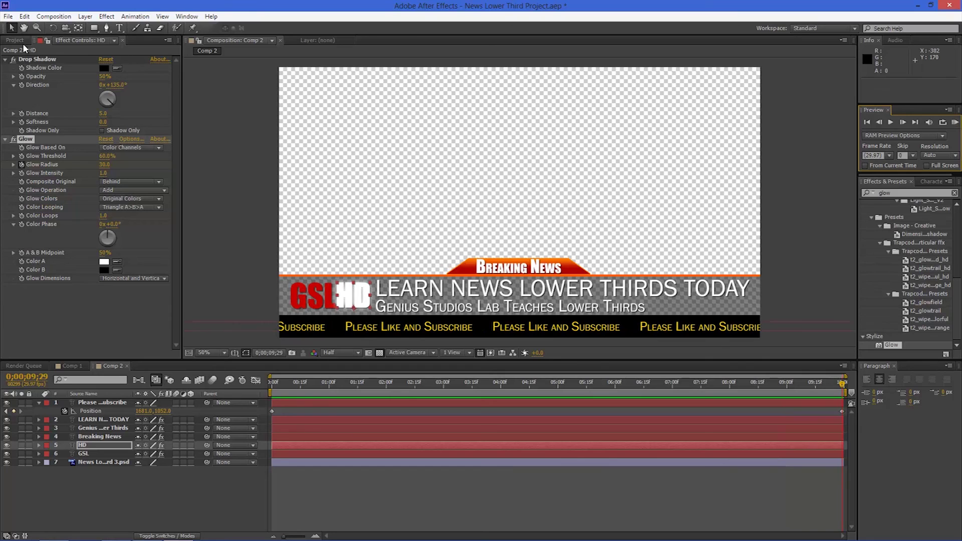
# - Import the 00135 video clip from the Prayer University folder in the Videos library
pyautogui.click(9, 17)
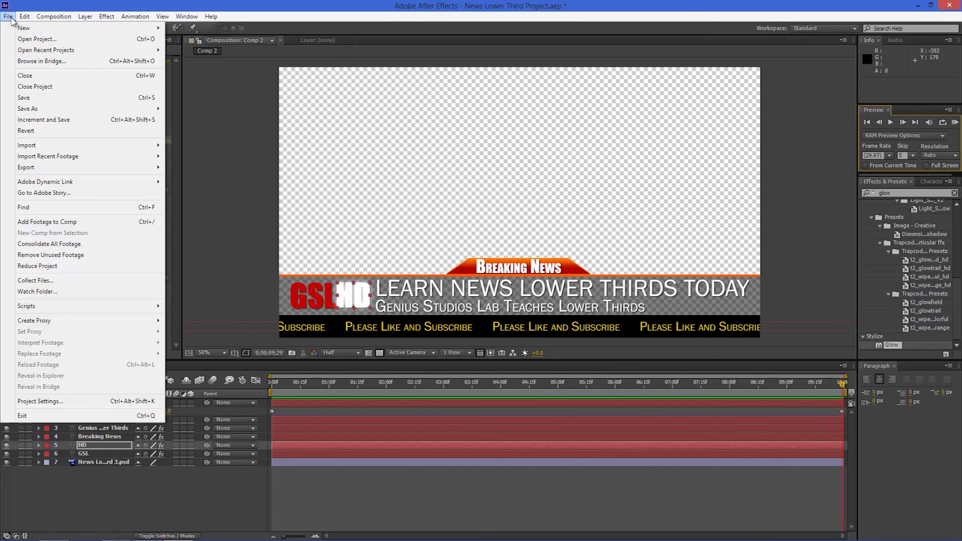
pyautogui.moveTo(75, 145)
pyautogui.click(190, 146)
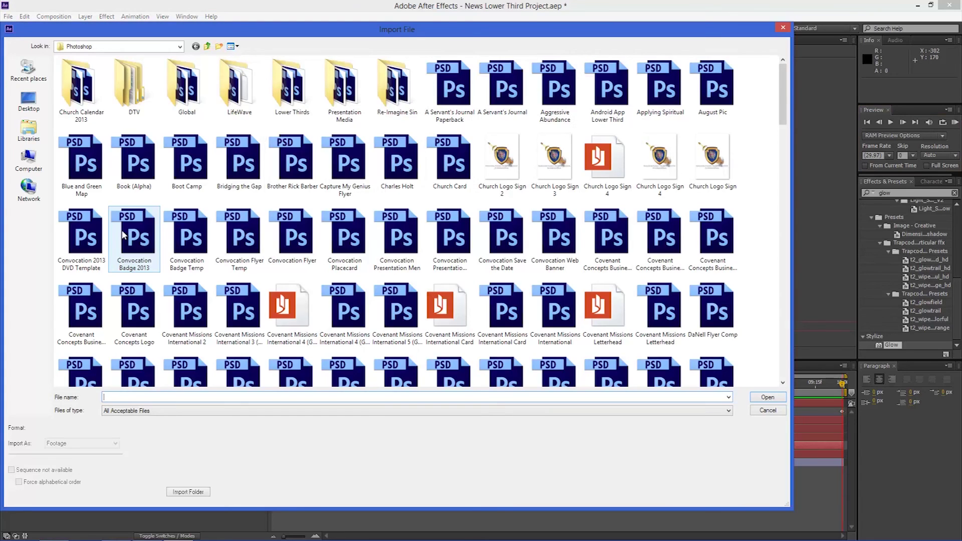
pyautogui.click(29, 130)
pyautogui.doubleClick(404, 73)
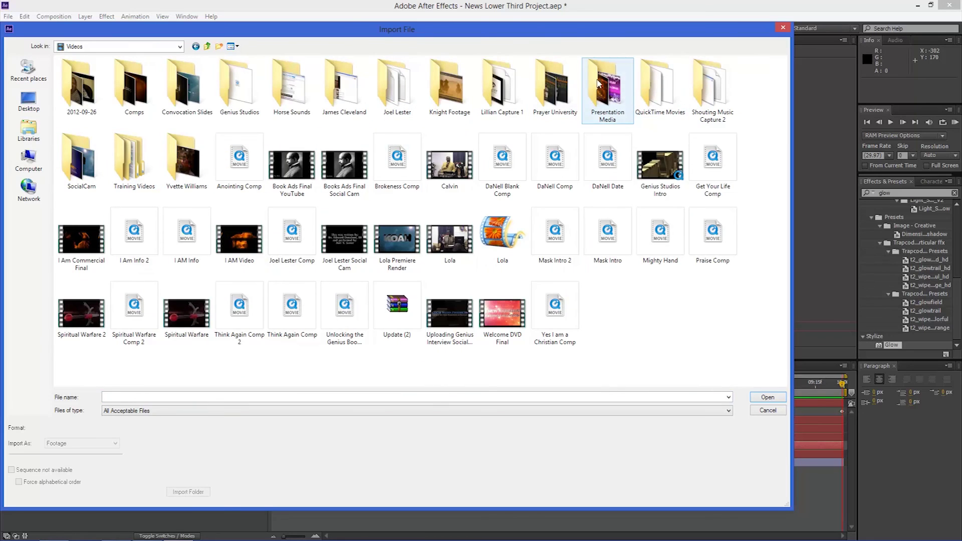
pyautogui.doubleClick(553, 89)
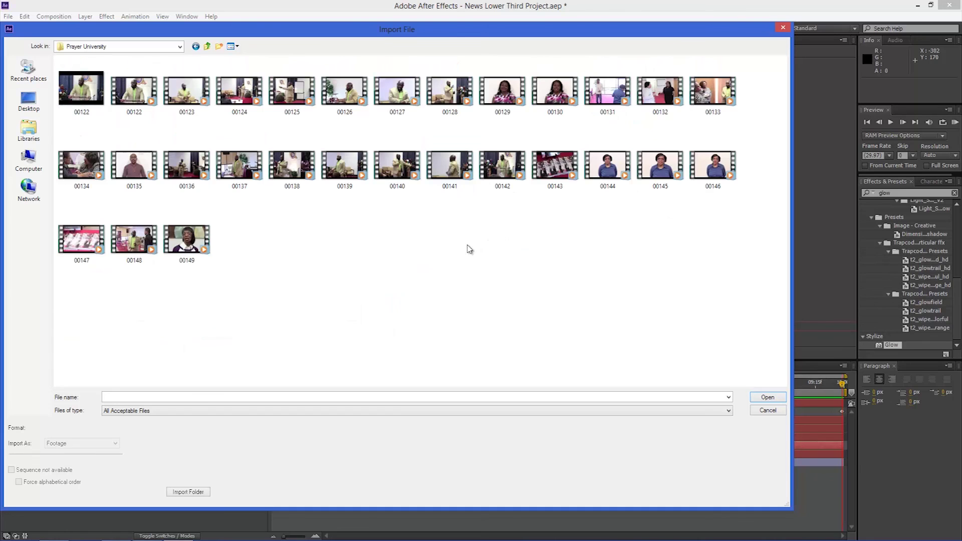
pyautogui.click(137, 171)
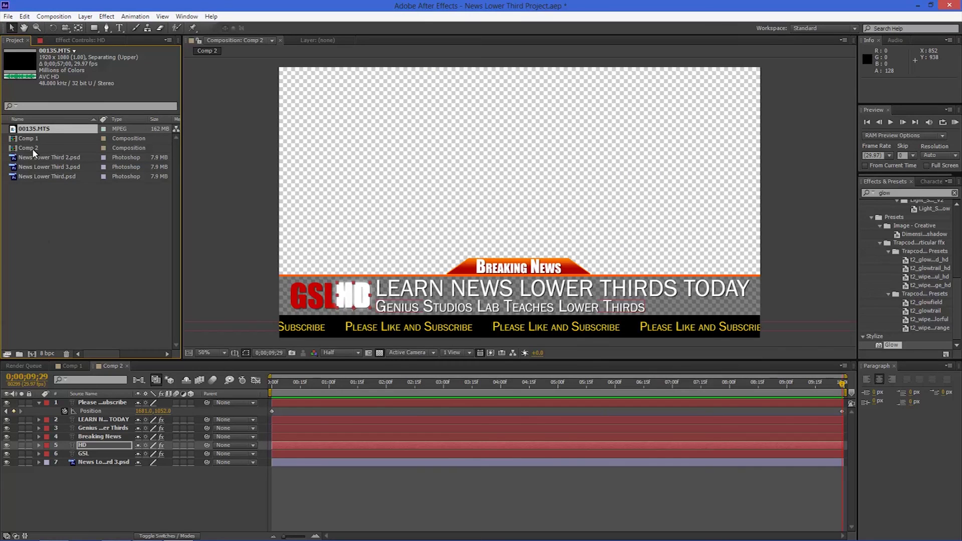
# - Place 00135.MTS beneath all other layers in Comp 2 as background footage and start a RAM preview
pyautogui.moveTo(15, 130); pyautogui.dragTo(92, 478)
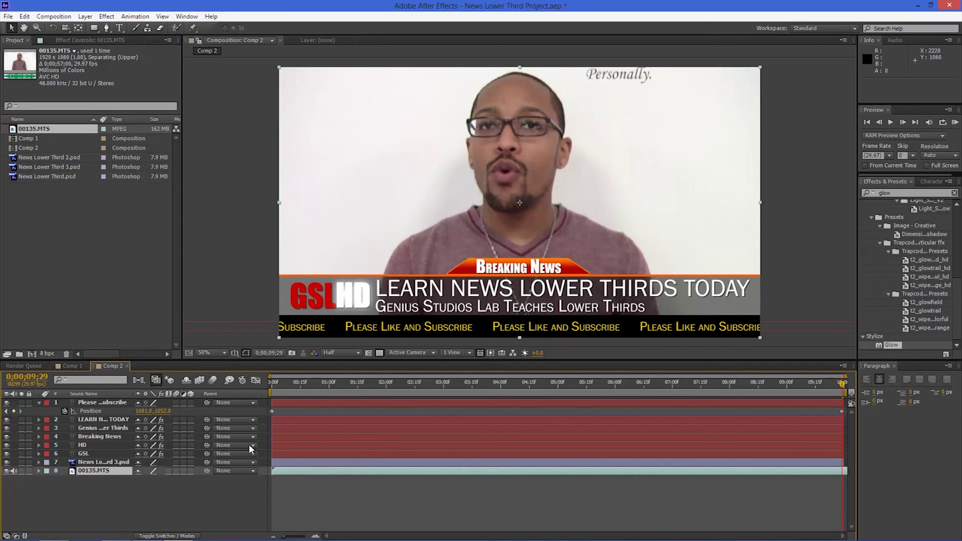
pyautogui.click(21, 470)
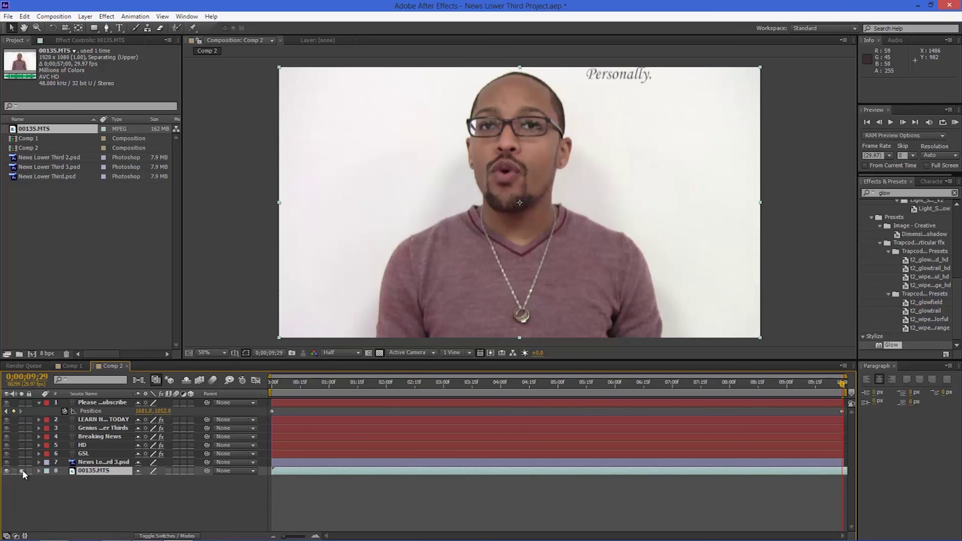
pyautogui.click(22, 471)
pyautogui.click(955, 122)
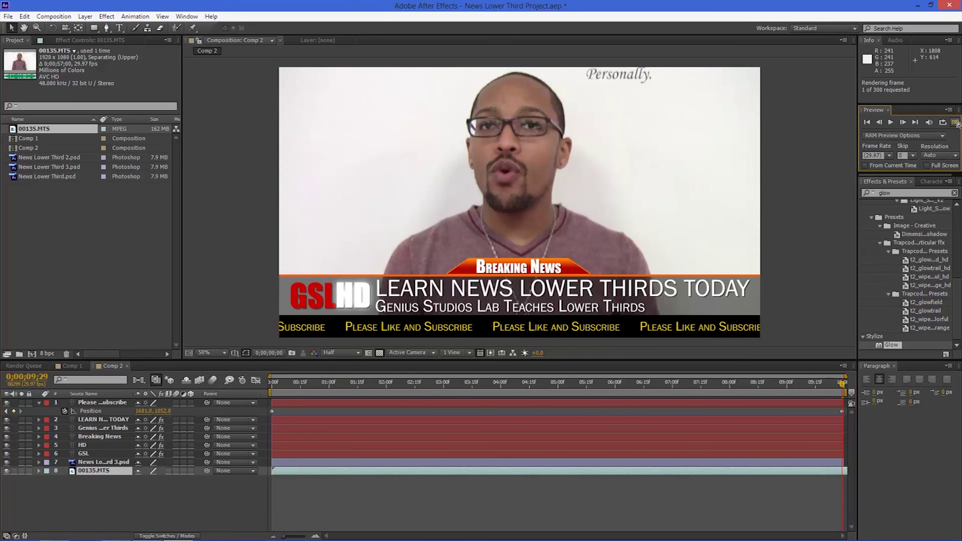